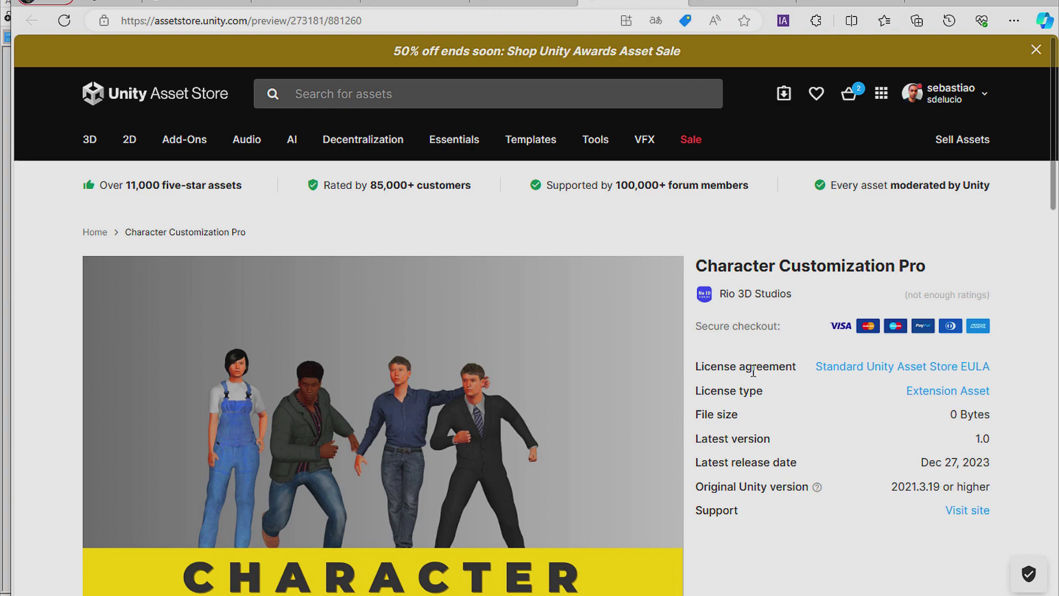
Review the Asset Store pages for Character Customization Pro, Starter Assets - ThirdPerson and Adventure Character.
{"action": "scroll", "coordinate": [484, 407], "scroll_direction": "down", "scroll_amount": 2}
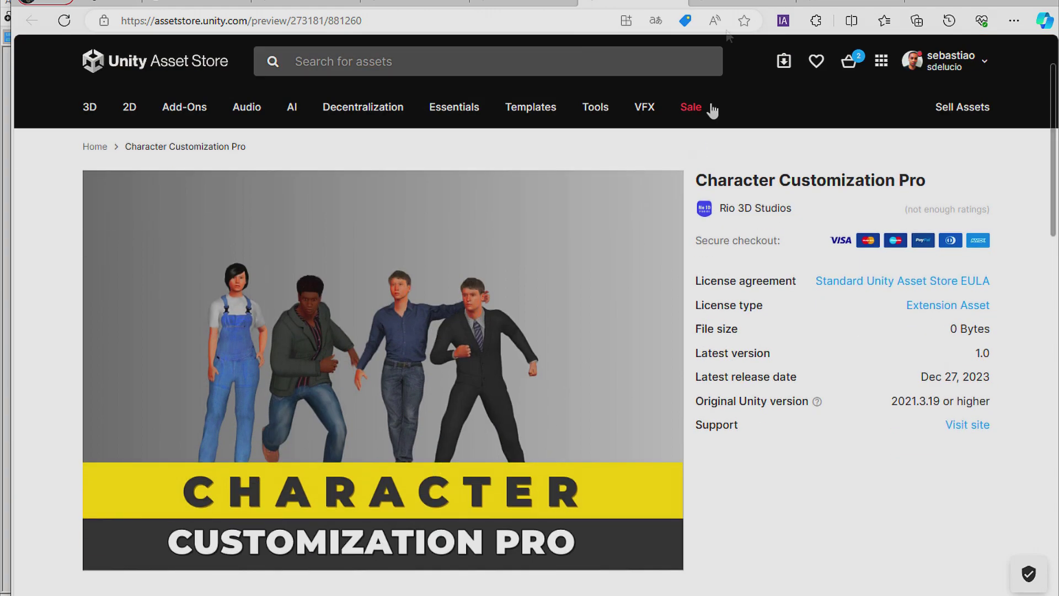
{"action": "left_click", "coordinate": [736, 6]}
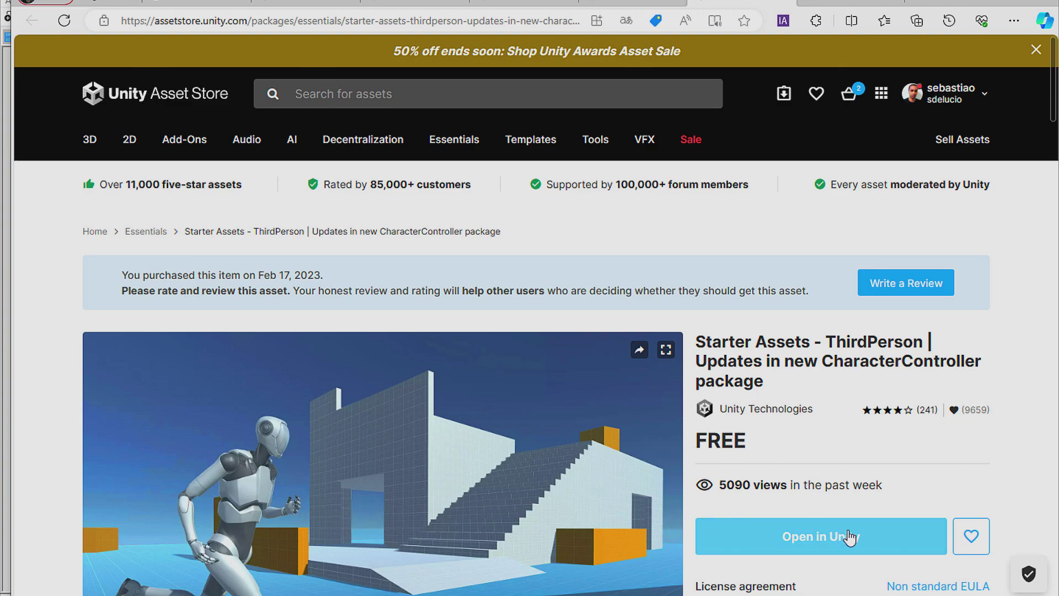
{"action": "left_click", "coordinate": [850, 3]}
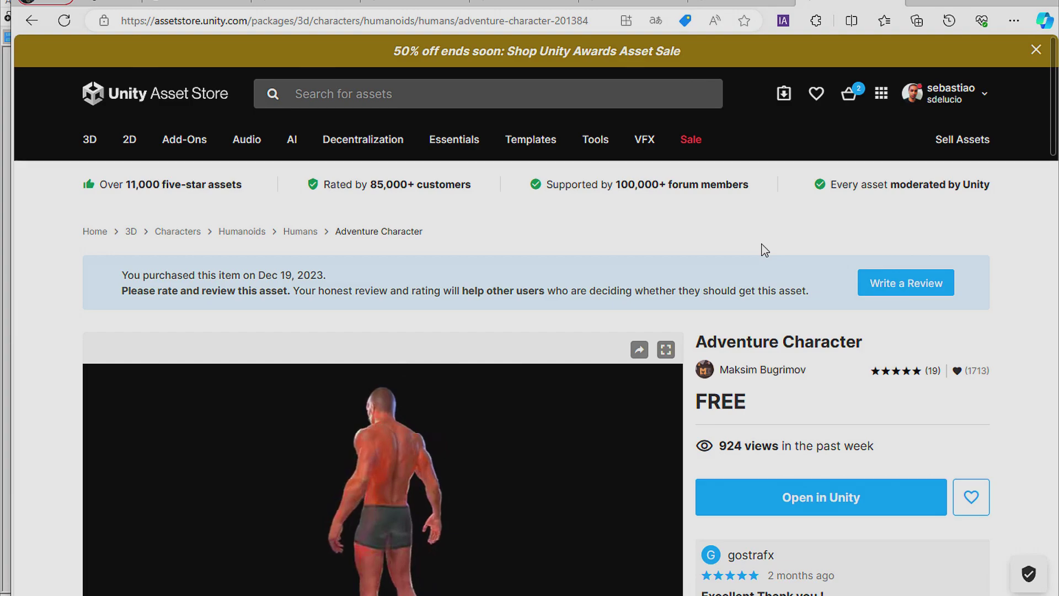
{"action": "scroll", "coordinate": [710, 325], "scroll_direction": "down", "scroll_amount": 2}
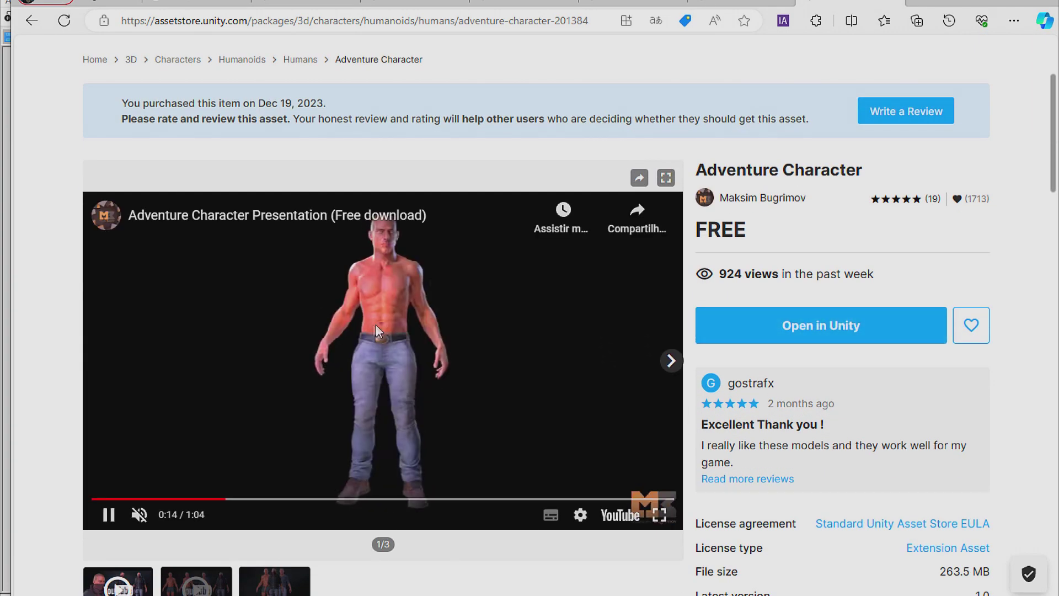
{"action": "scroll", "coordinate": [522, 357], "scroll_direction": "up", "scroll_amount": 1}
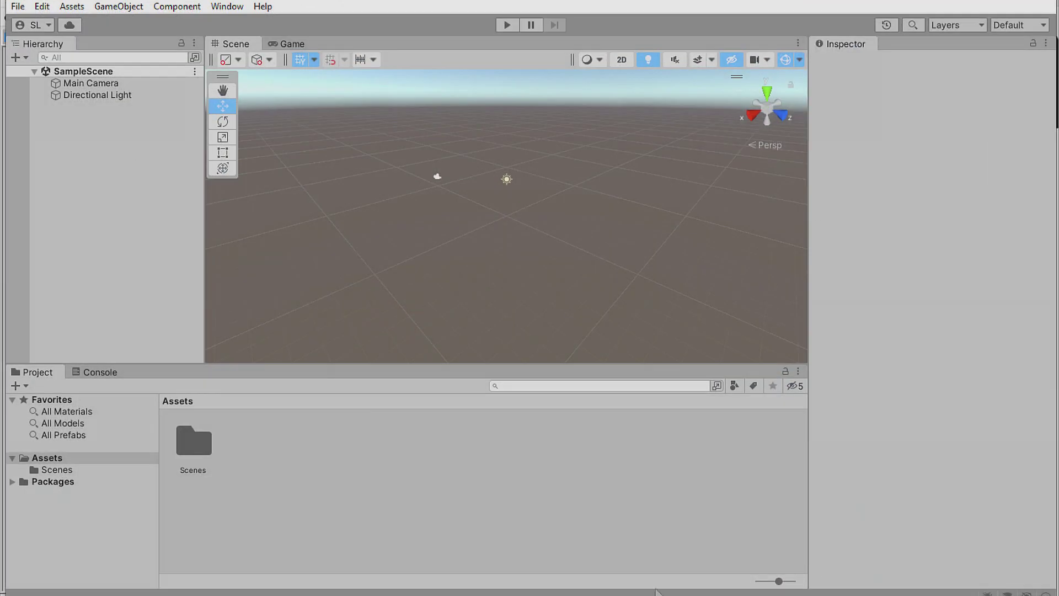
Switch to the Unity editor, apply the 2 by 3 layout and dock the Hierarchy along the far-left side of the workspace.
{"action": "left_click", "coordinate": [1018, 28]}
{"action": "left_click", "coordinate": [989, 44]}
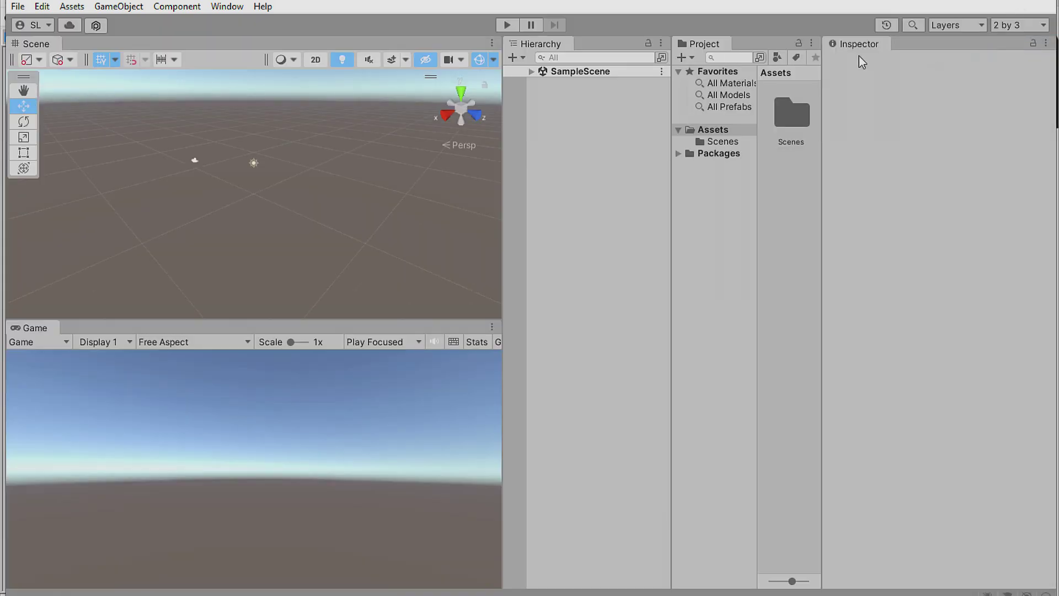
{"action": "left_click_drag", "start_coordinate": [563, 46], "coordinate": [8, 121]}
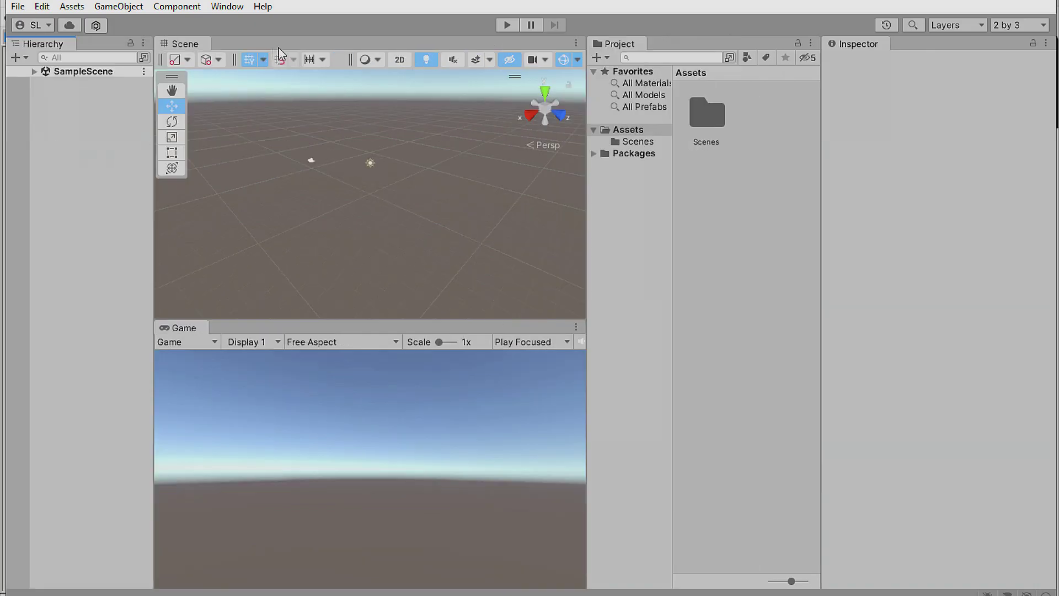
Open the Console window and dock it beneath the Game view.
{"action": "left_click", "coordinate": [242, 9]}
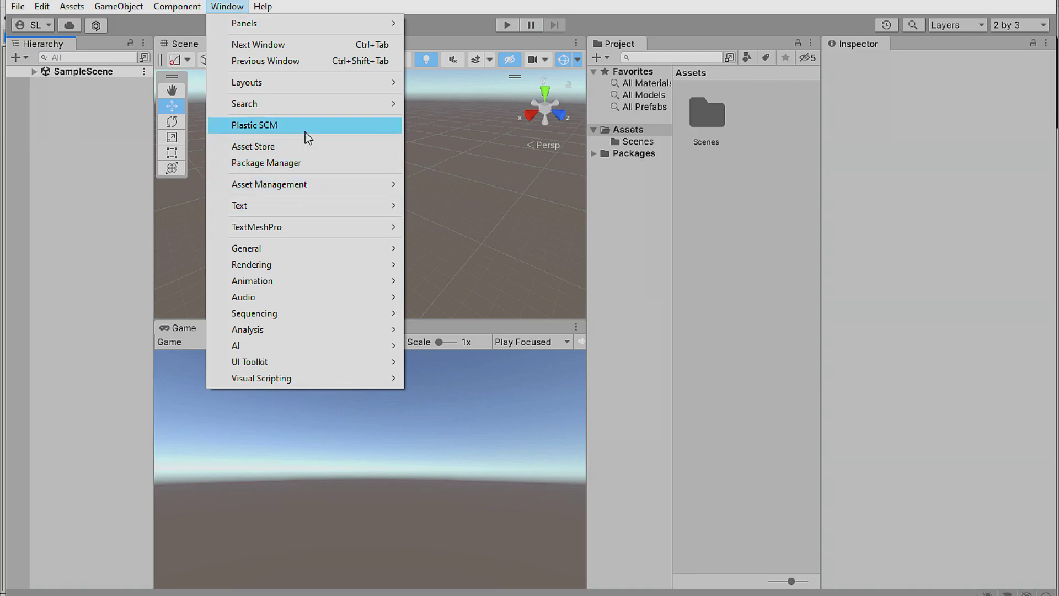
{"action": "mouse_move", "coordinate": [307, 254]}
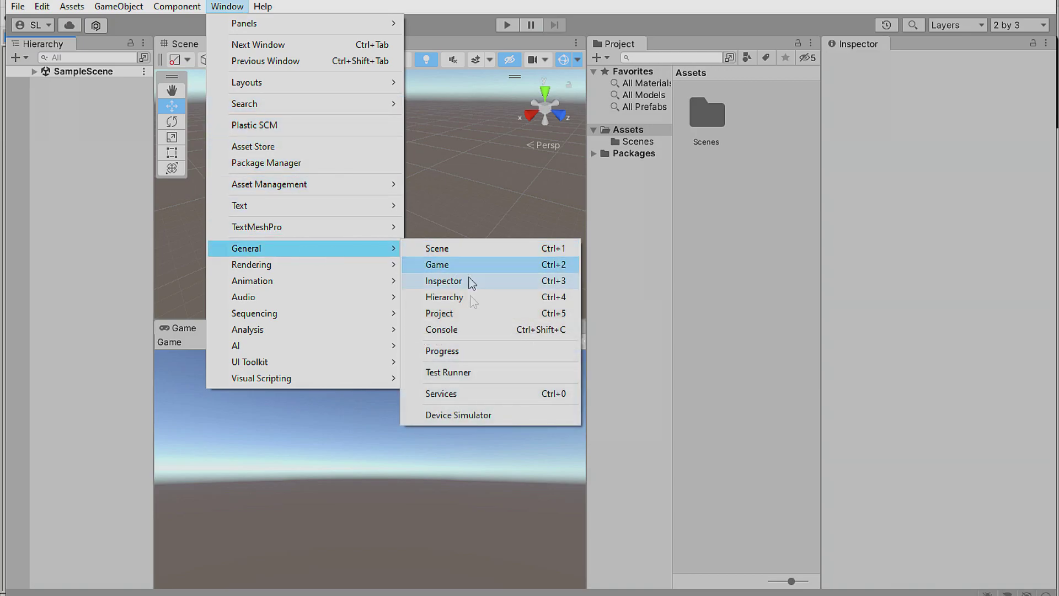
{"action": "left_click", "coordinate": [479, 330]}
{"action": "left_click_drag", "start_coordinate": [450, 321], "coordinate": [316, 538]}
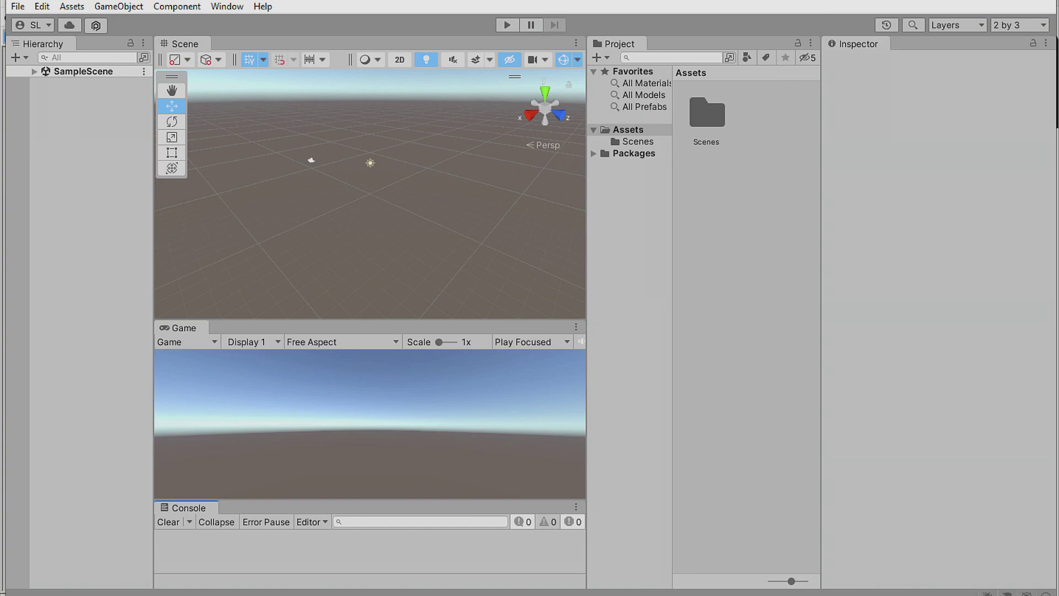
List My Assets in the Package Manager and import the Adventure Character package with all its files.
{"action": "left_click", "coordinate": [243, 7]}
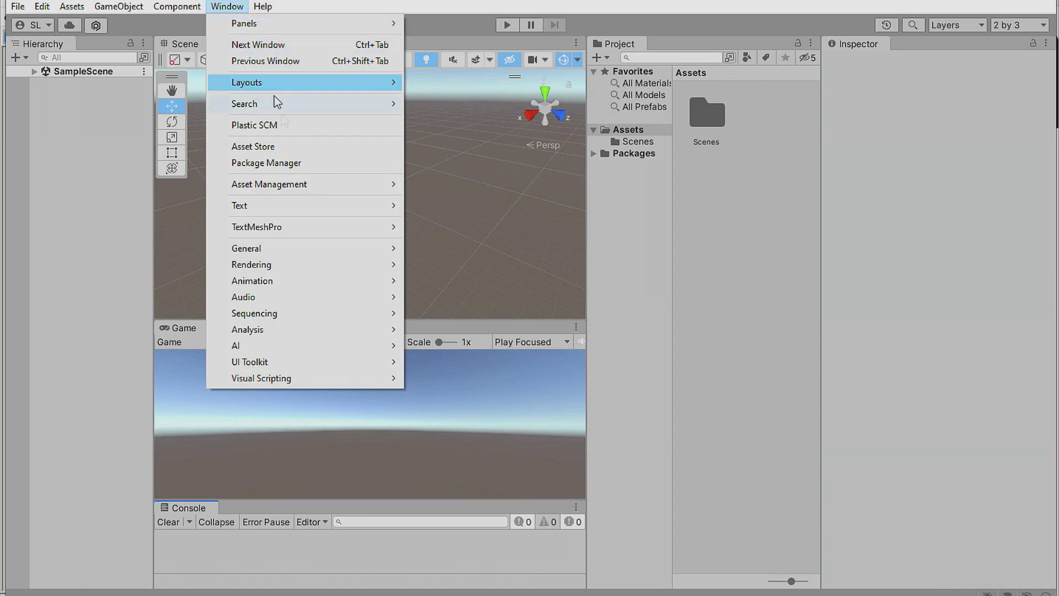
{"action": "left_click", "coordinate": [314, 163]}
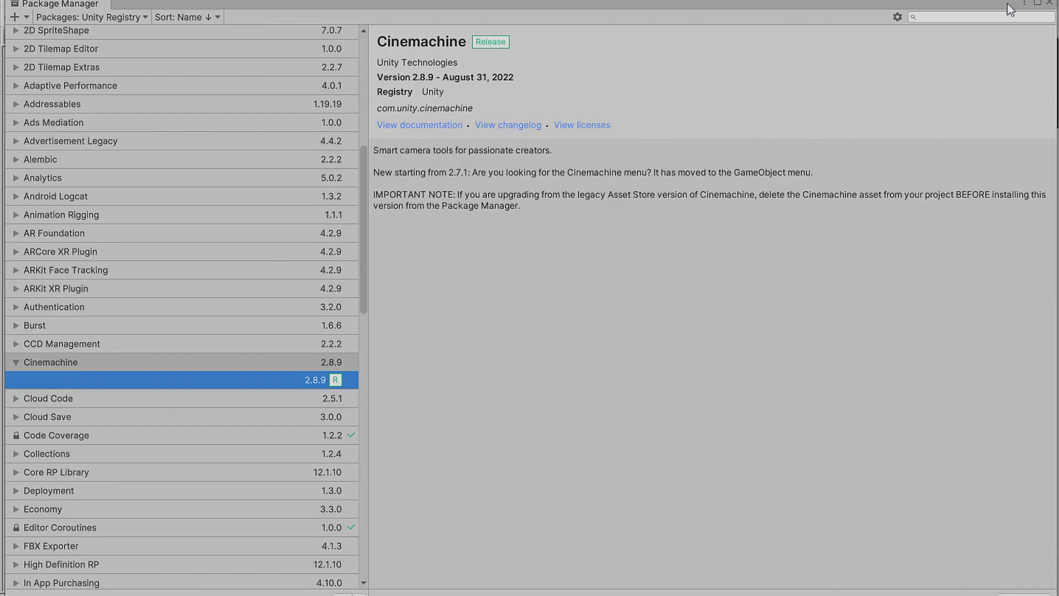
{"action": "left_click", "coordinate": [81, 18]}
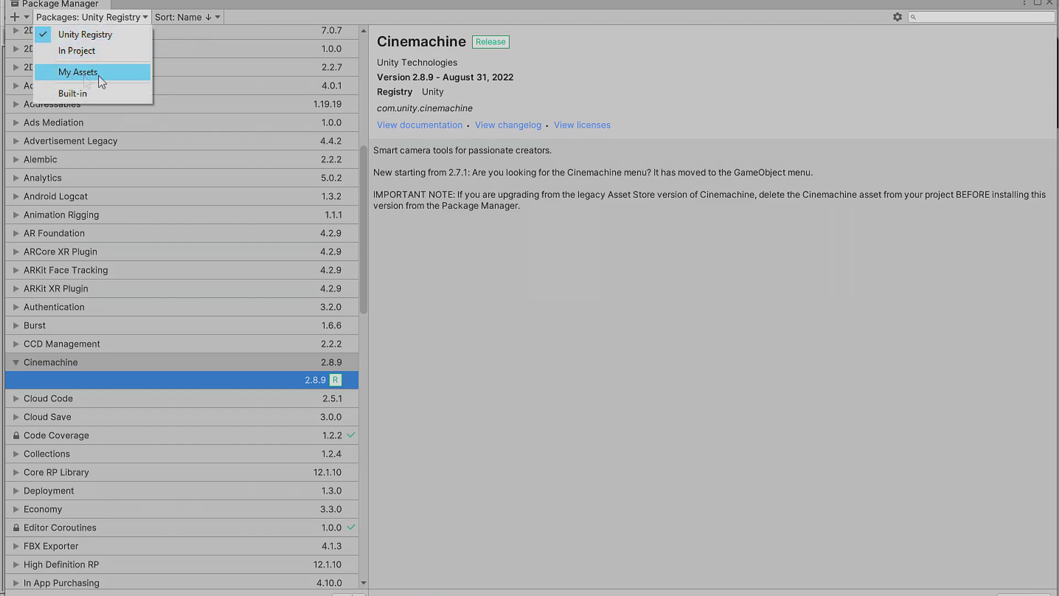
{"action": "left_click", "coordinate": [81, 76]}
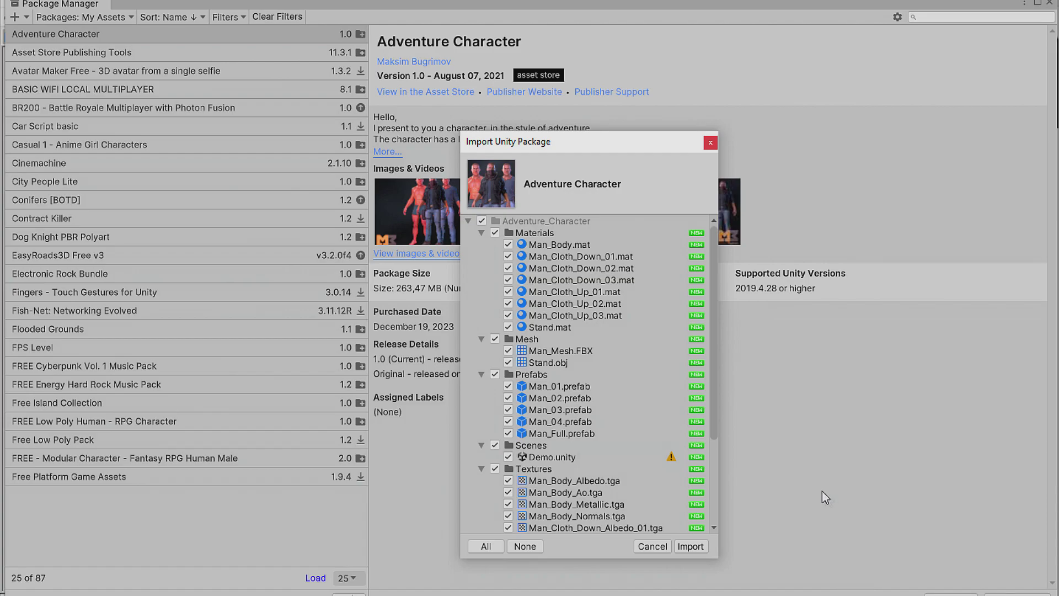
{"action": "left_click", "coordinate": [691, 546]}
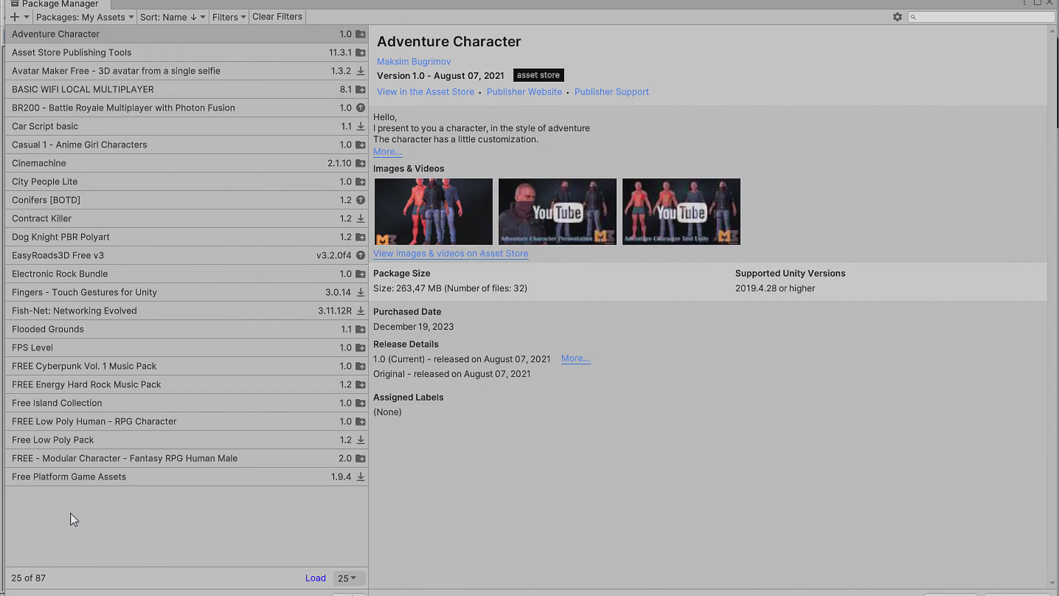
Load more entries of the My Assets list and select the Starter Assets - ThirdPerson package.
{"action": "left_click", "coordinate": [316, 579]}
{"action": "left_click", "coordinate": [316, 578]}
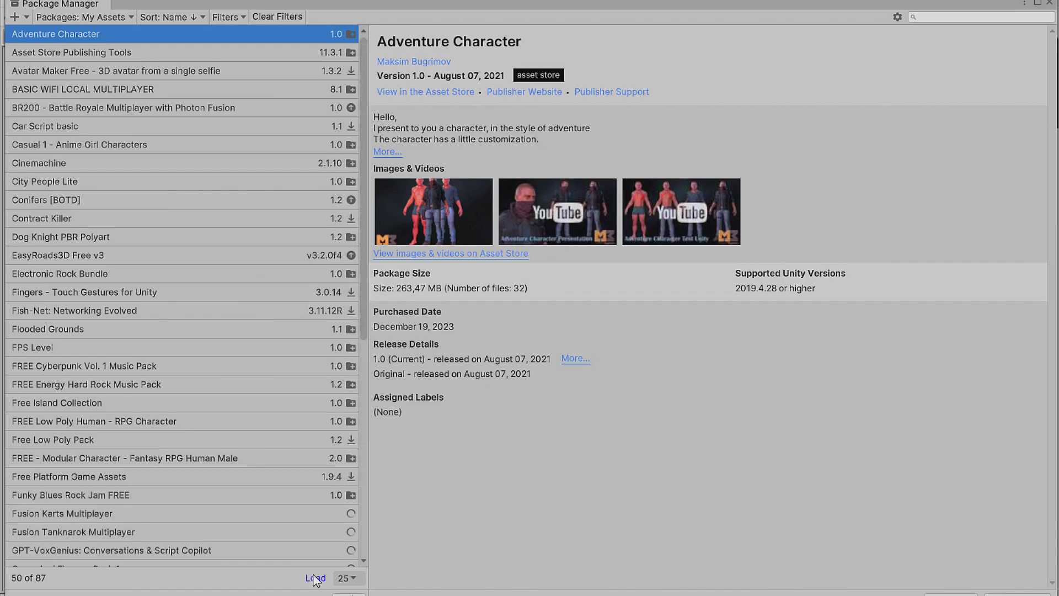
{"action": "scroll", "coordinate": [244, 499], "scroll_direction": "down", "scroll_amount": 5}
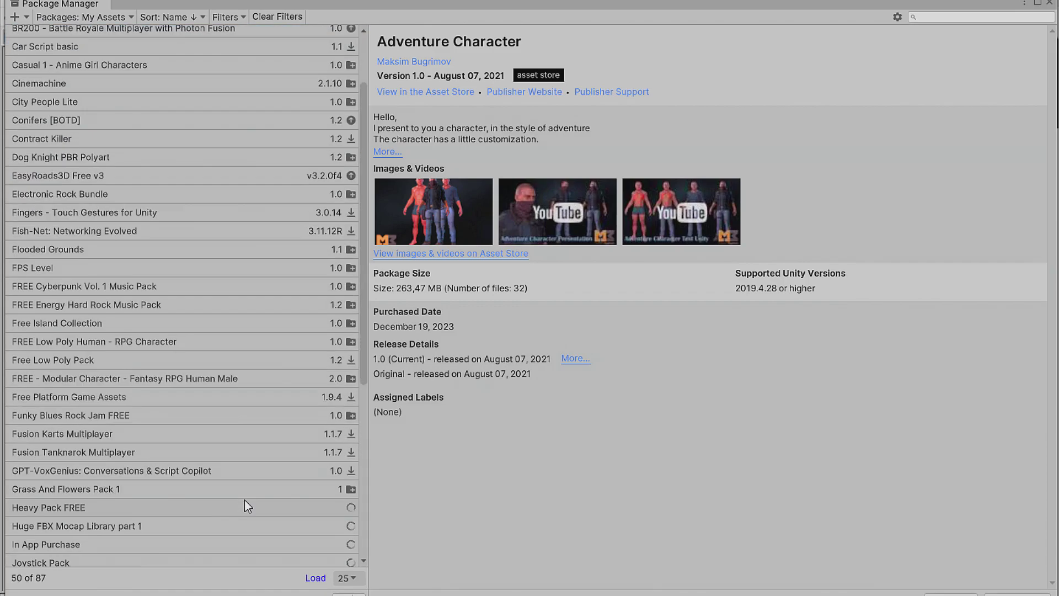
{"action": "scroll", "coordinate": [243, 505], "scroll_direction": "down", "scroll_amount": 2}
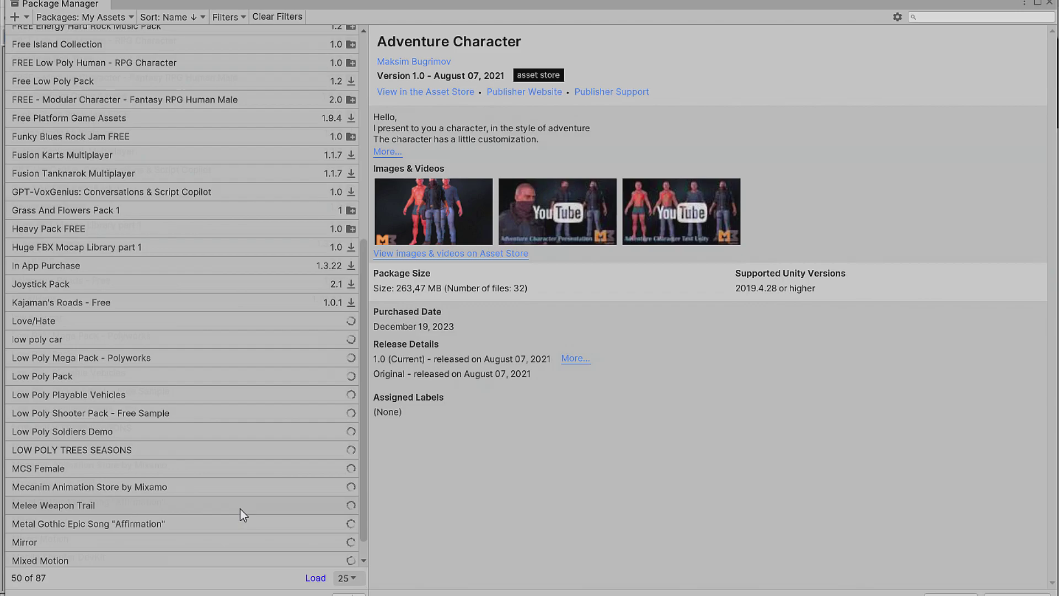
{"action": "left_click", "coordinate": [314, 578]}
{"action": "scroll", "coordinate": [276, 491], "scroll_direction": "down", "scroll_amount": 3}
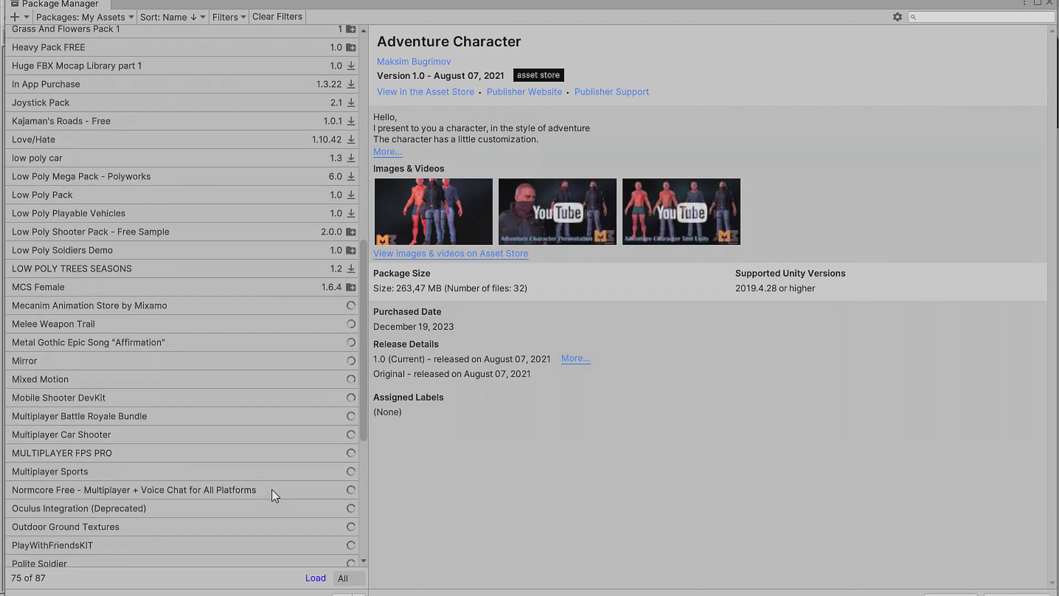
{"action": "scroll", "coordinate": [273, 494], "scroll_direction": "down", "scroll_amount": 5}
{"action": "scroll", "coordinate": [273, 495], "scroll_direction": "down", "scroll_amount": 3}
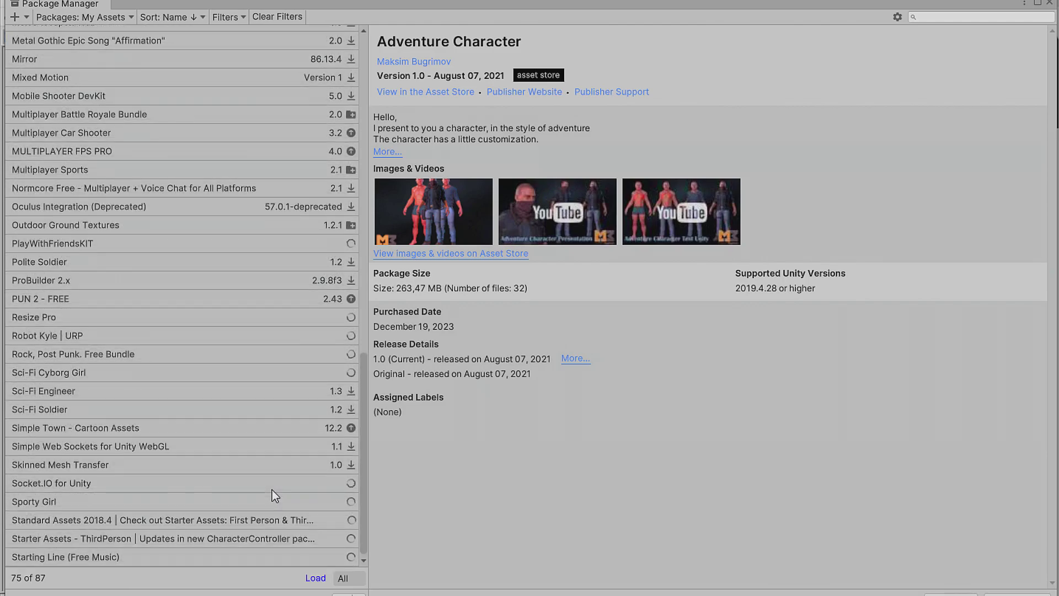
{"action": "left_click", "coordinate": [92, 540]}
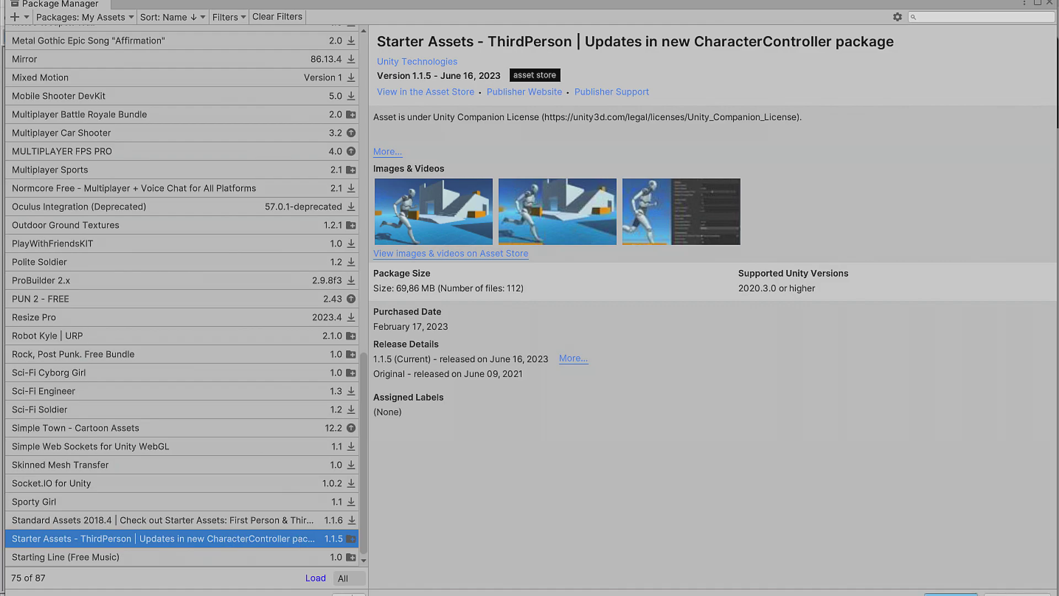
Install the Starter Assets package dependencies and enable the new input system backends with an editor restart.
{"action": "left_click", "coordinate": [951, 594]}
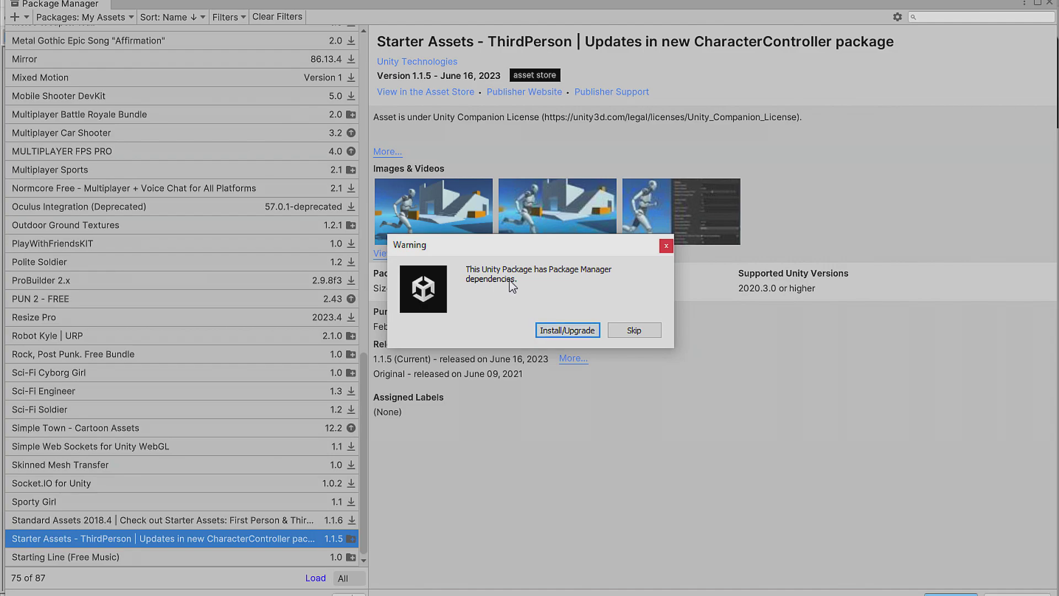
{"action": "left_click", "coordinate": [572, 331]}
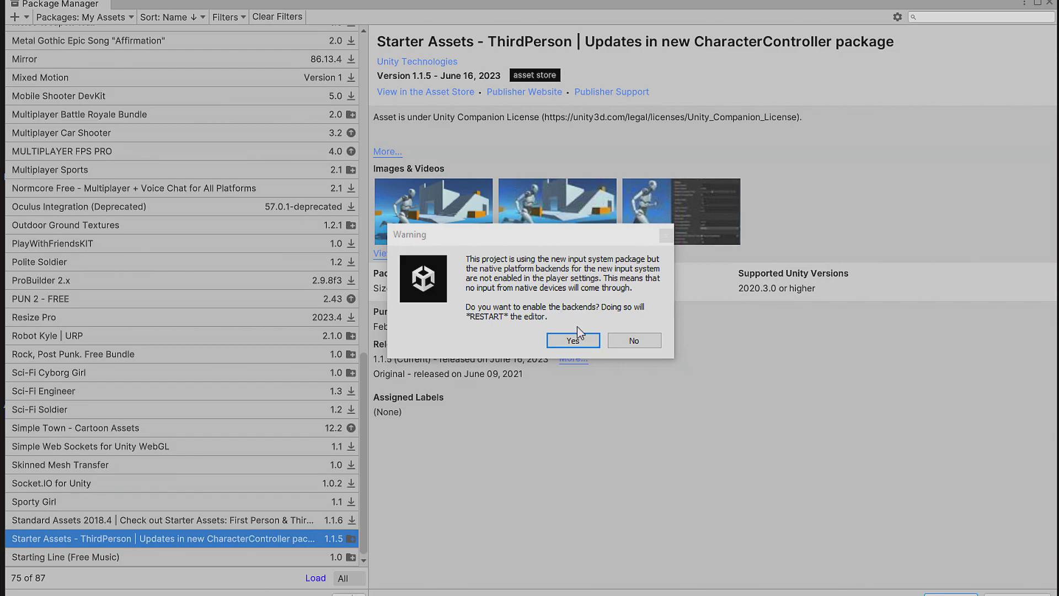
{"action": "left_click", "coordinate": [581, 345]}
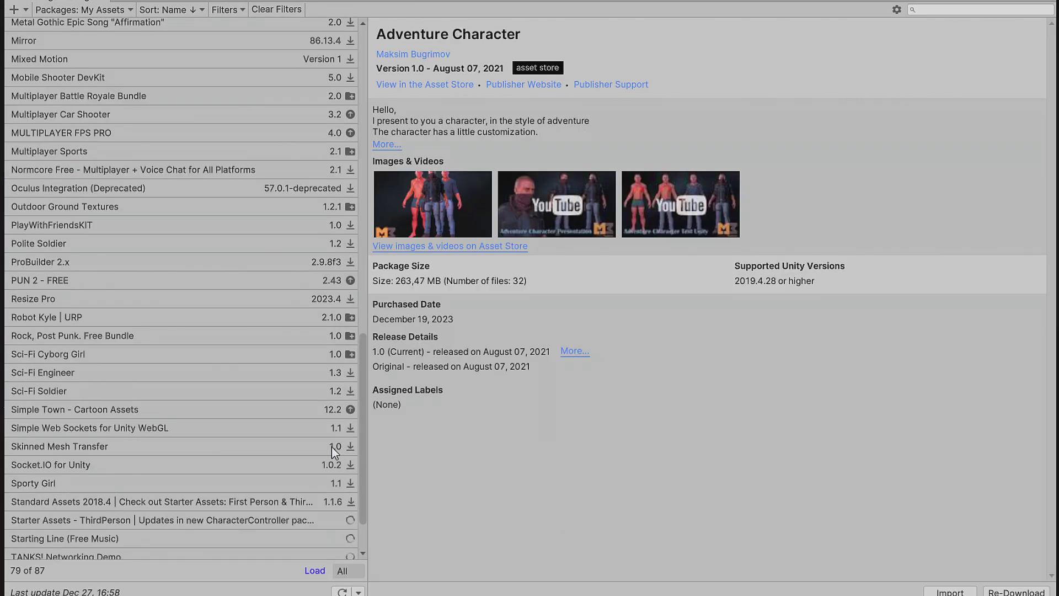
Import all files of the Starter Assets - ThirdPerson package after the restart, accepting the dependency install or upgrade.
{"action": "scroll", "coordinate": [123, 427], "scroll_direction": "down", "scroll_amount": 2}
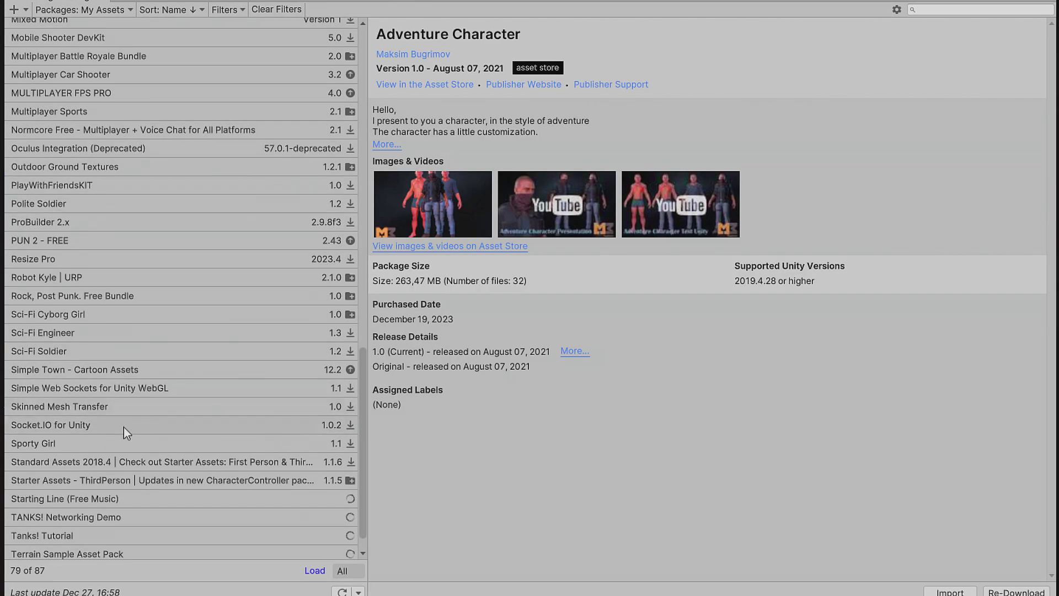
{"action": "left_click", "coordinate": [88, 484]}
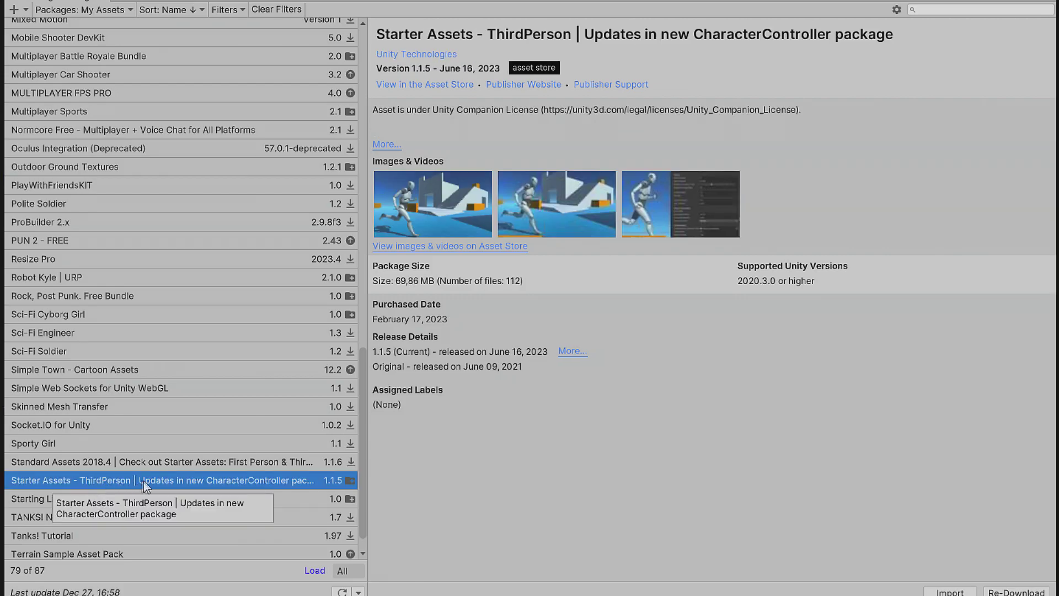
{"action": "left_click", "coordinate": [950, 593]}
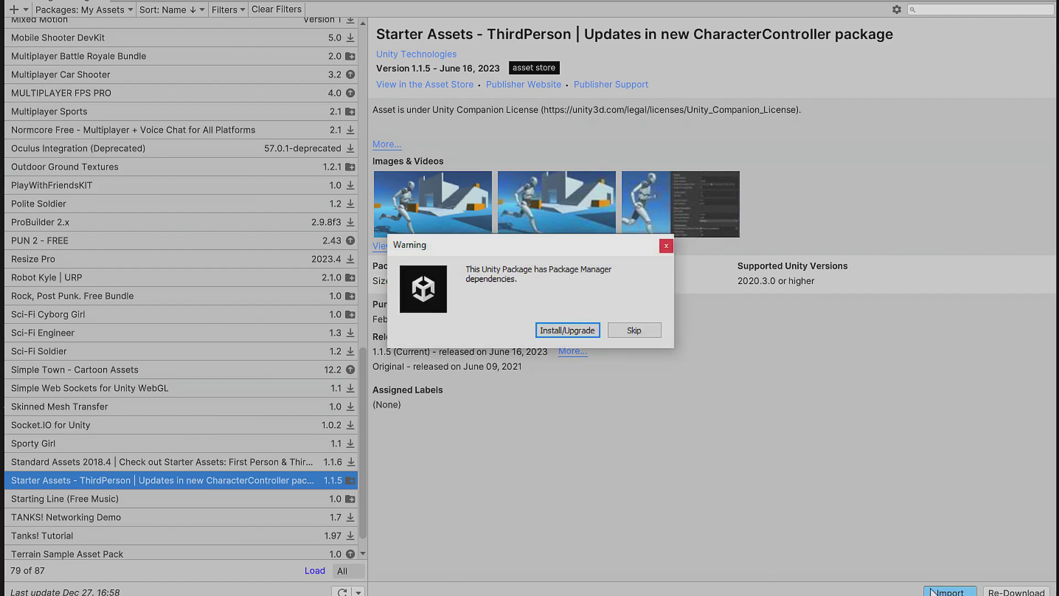
{"action": "left_click", "coordinate": [574, 332]}
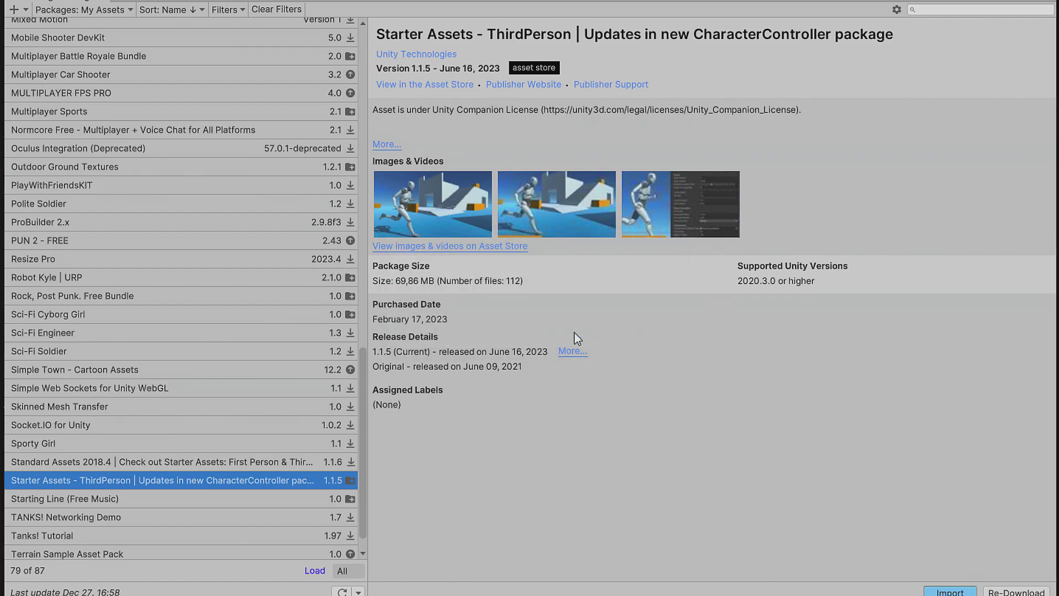
{"action": "left_click", "coordinate": [689, 546]}
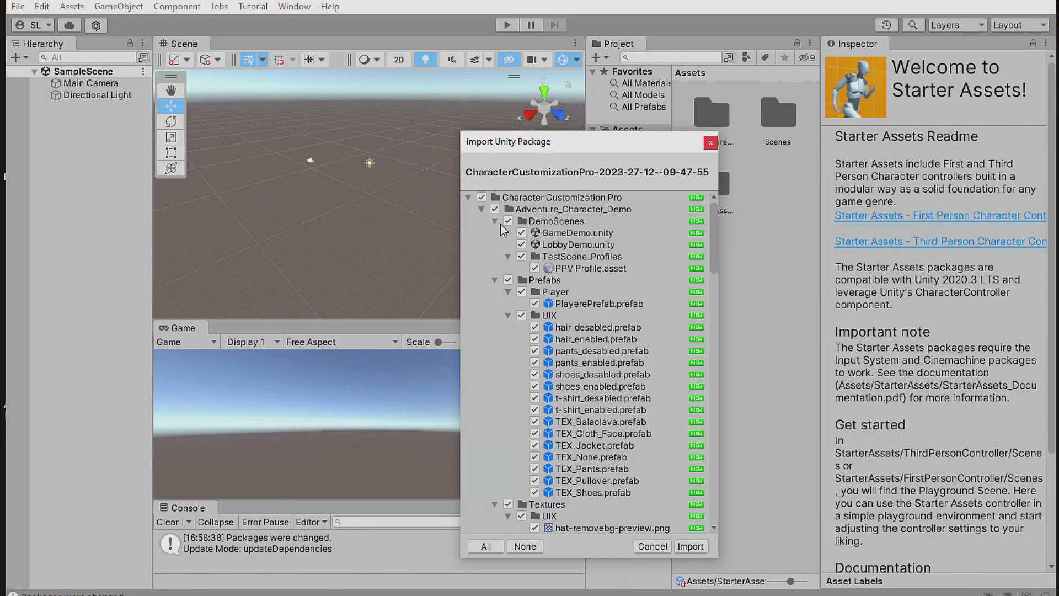
Collapse the Adventure_Character_Demo and RPG_Character_Demo folders to review the CharacterCustomizationPro package contents, and import everything.
{"action": "left_click", "coordinate": [481, 209]}
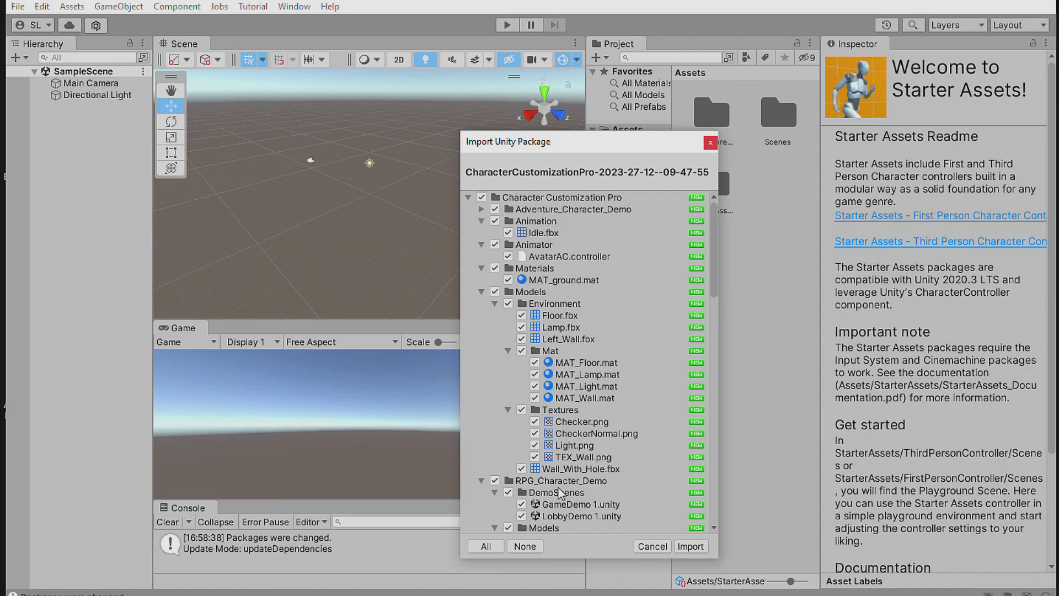
{"action": "left_click", "coordinate": [481, 480]}
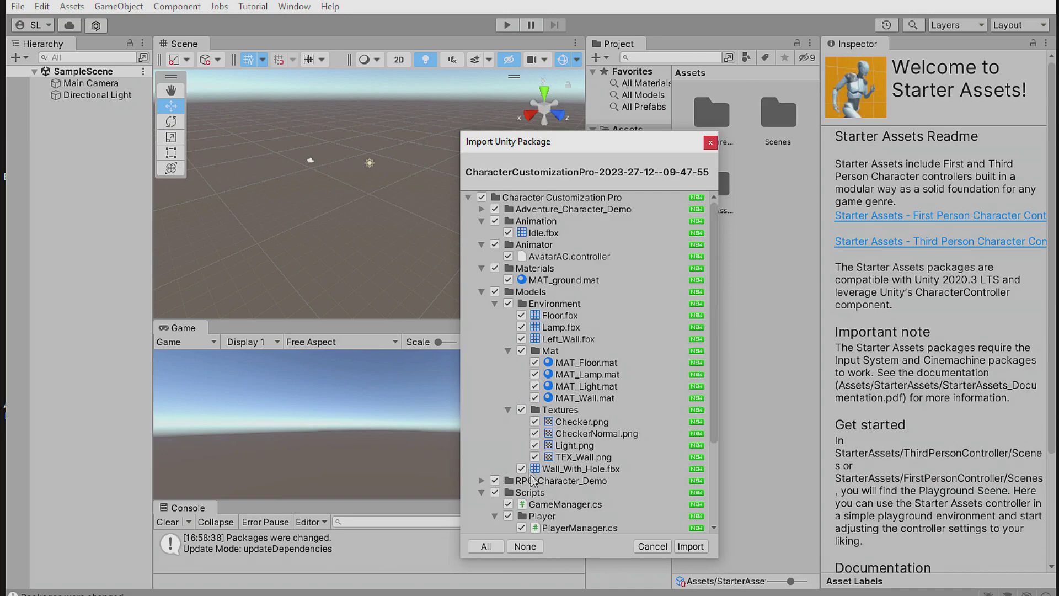
{"action": "scroll", "coordinate": [533, 479], "scroll_direction": "down", "scroll_amount": 2}
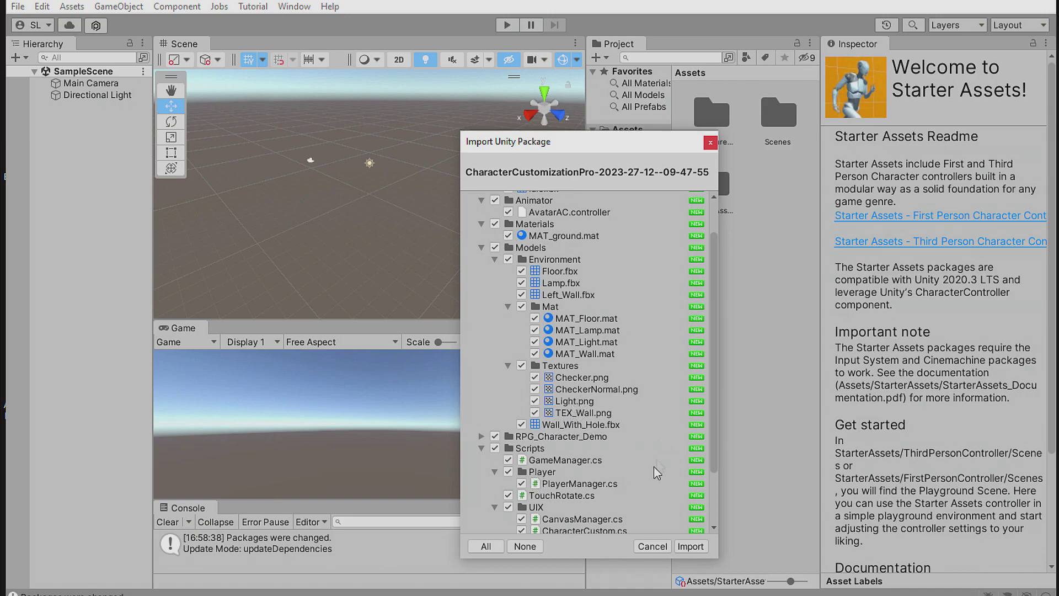
{"action": "left_click", "coordinate": [690, 546]}
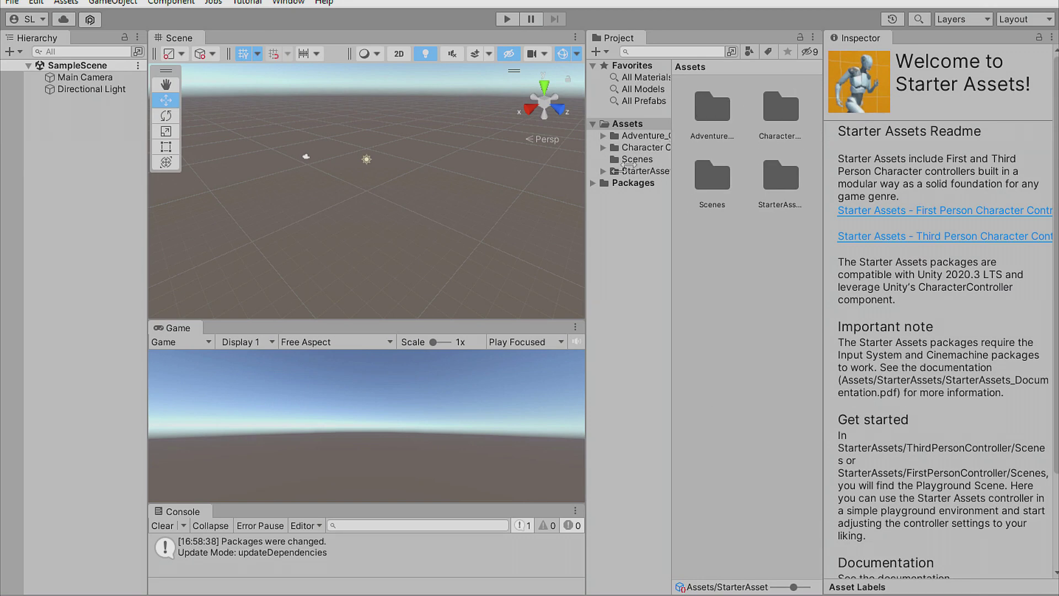
Widen the Project folder tree to show full names and select the Adventure_Character folder.
{"action": "left_click_drag", "start_coordinate": [678, 164], "coordinate": [757, 172]}
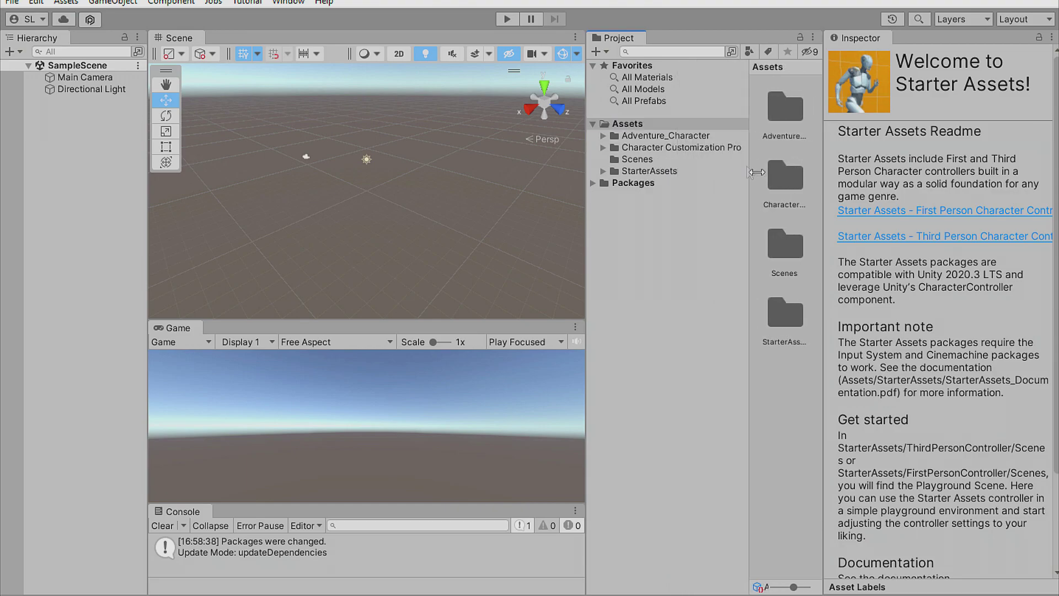
{"action": "left_click", "coordinate": [659, 136]}
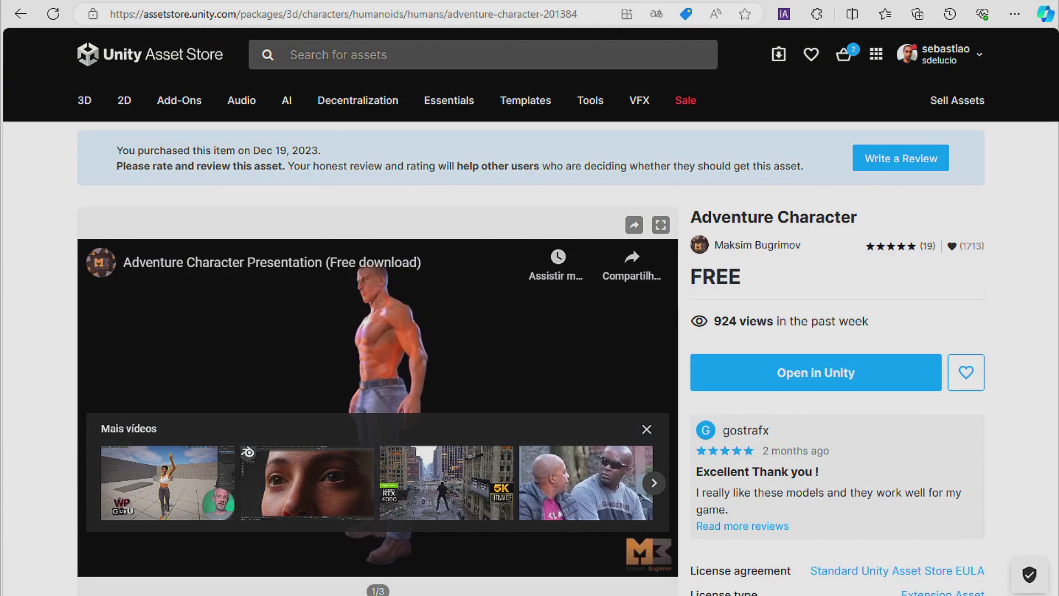
Expand the Character Customization Pro folder, widen the Project window, and view the contents of Adventure_Character_Demo and RPG_Character_Demo.
{"action": "left_click", "coordinate": [437, 280]}
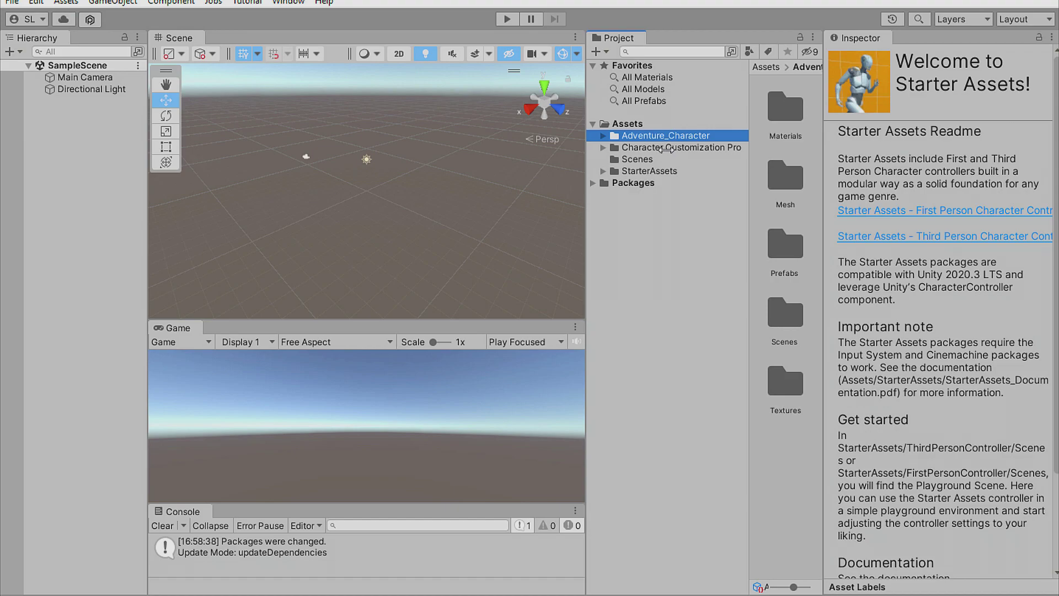
{"action": "left_click", "coordinate": [611, 147]}
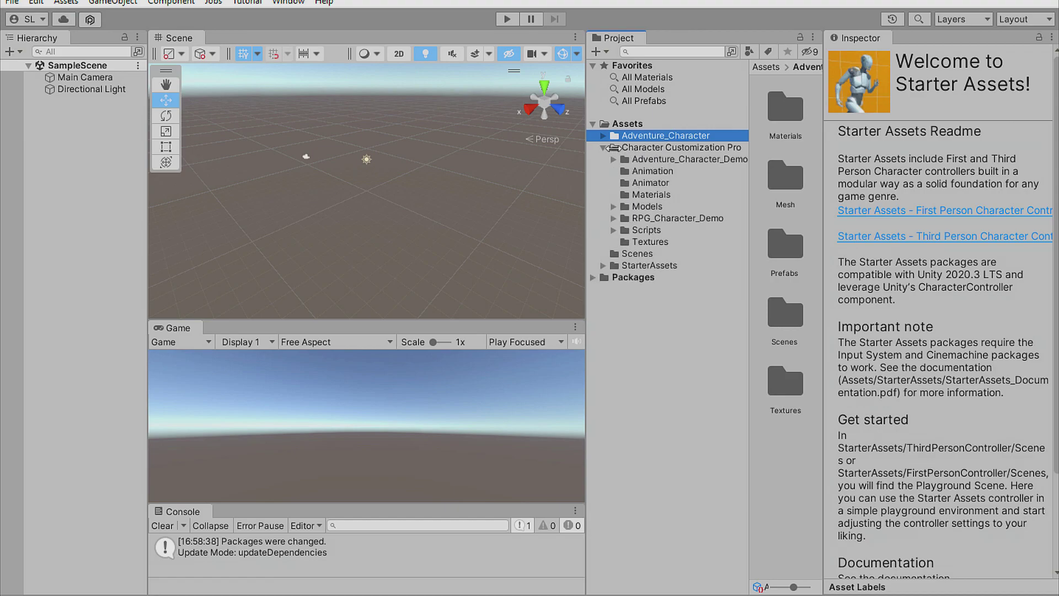
{"action": "left_click", "coordinate": [684, 159]}
{"action": "left_click_drag", "start_coordinate": [600, 179], "coordinate": [515, 186]}
{"action": "left_click_drag", "start_coordinate": [678, 180], "coordinate": [697, 179]}
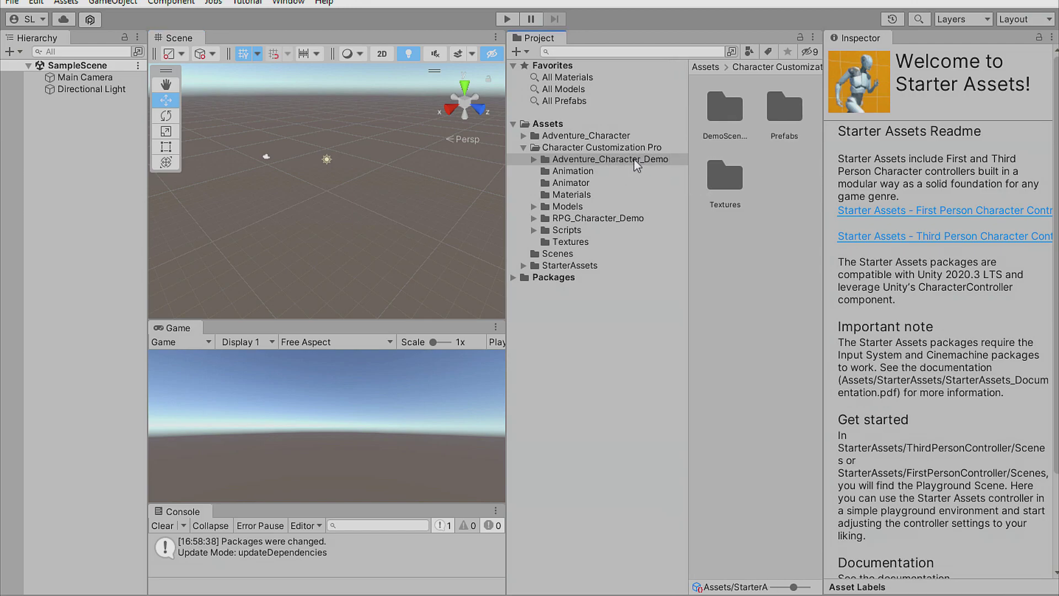
{"action": "left_click", "coordinate": [605, 220]}
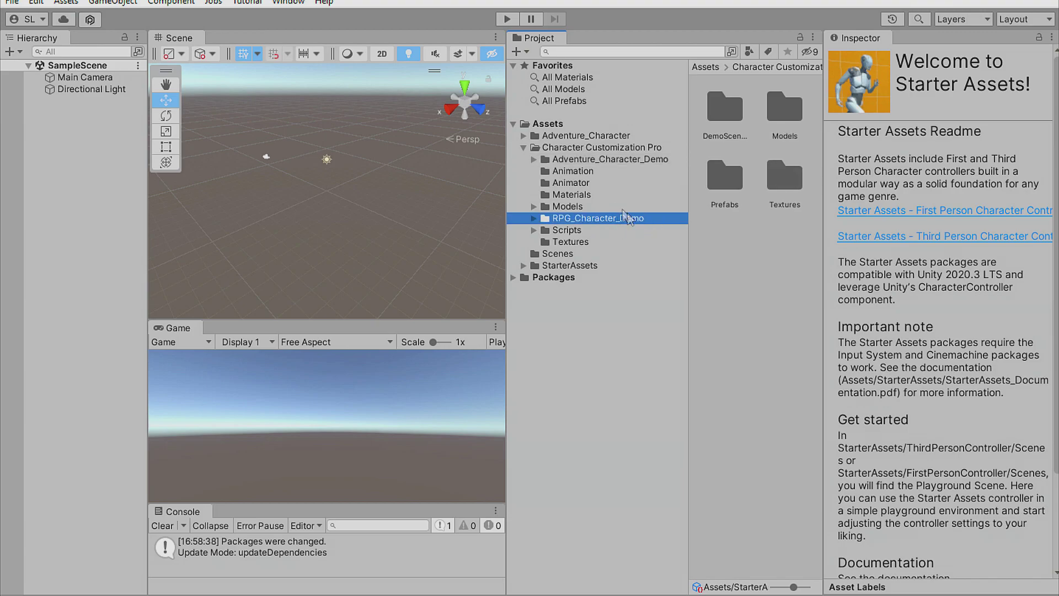
Open the LobbyDemo scene from Adventure_Character_Demo/DemoScenes, import the TMP Essentials, and close the TMP Importer.
{"action": "left_click", "coordinate": [562, 158]}
{"action": "left_click", "coordinate": [533, 159]}
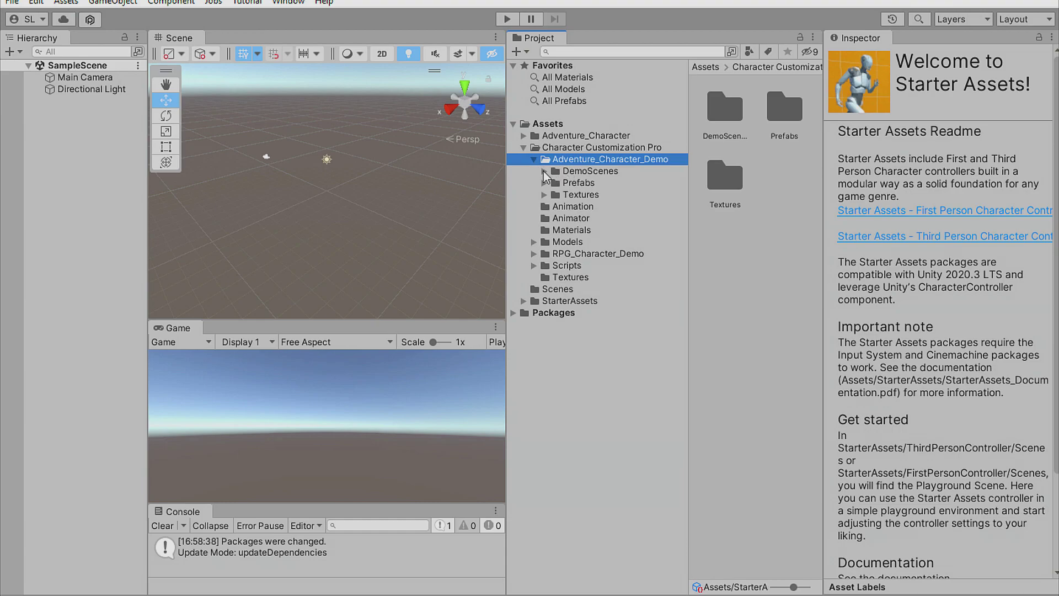
{"action": "left_click", "coordinate": [545, 171]}
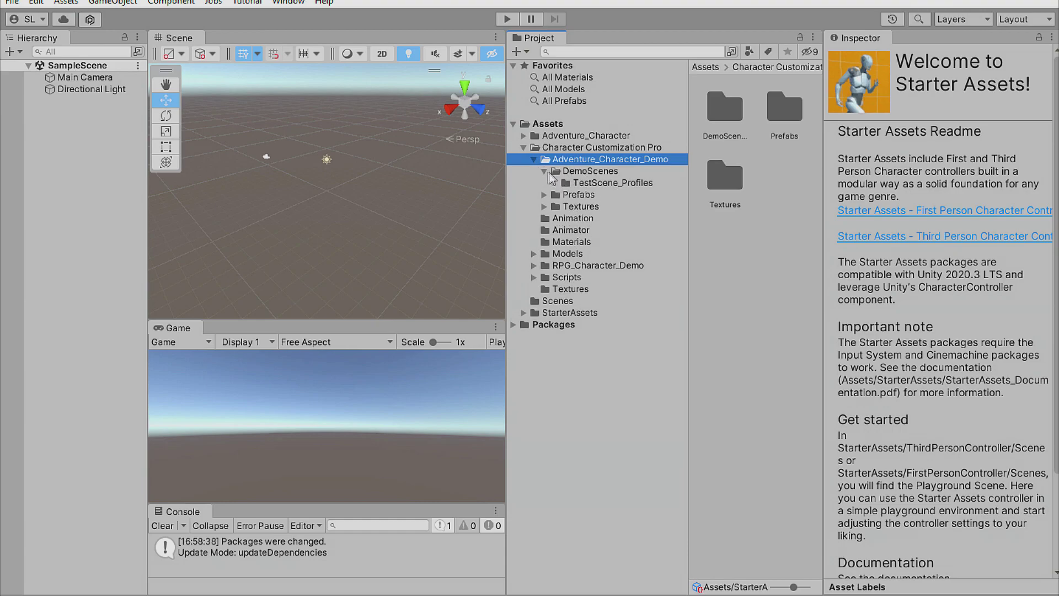
{"action": "left_click", "coordinate": [591, 170]}
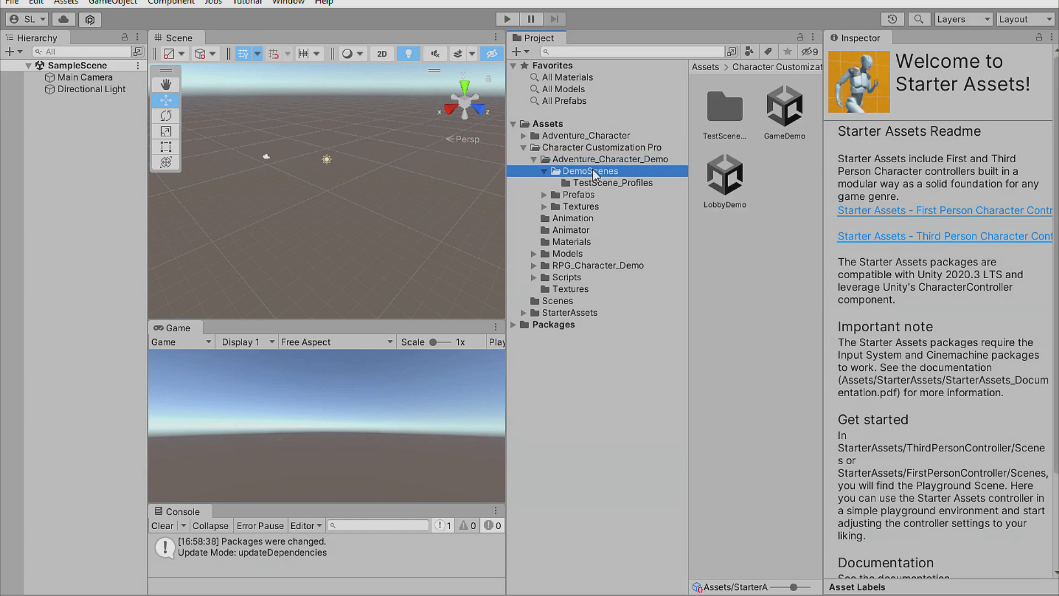
{"action": "double_click", "coordinate": [725, 190]}
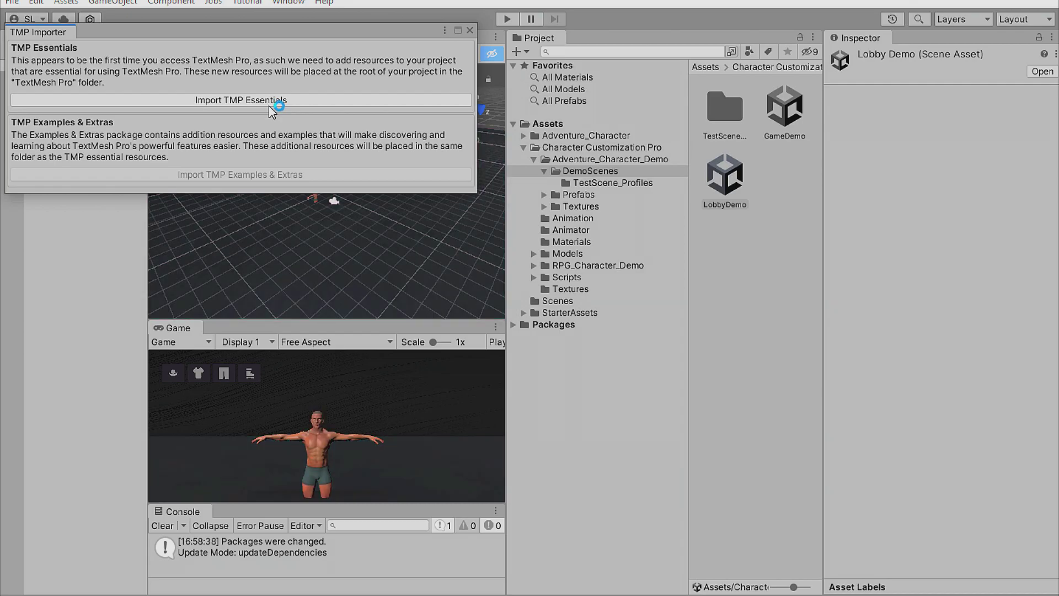
{"action": "left_click", "coordinate": [269, 104]}
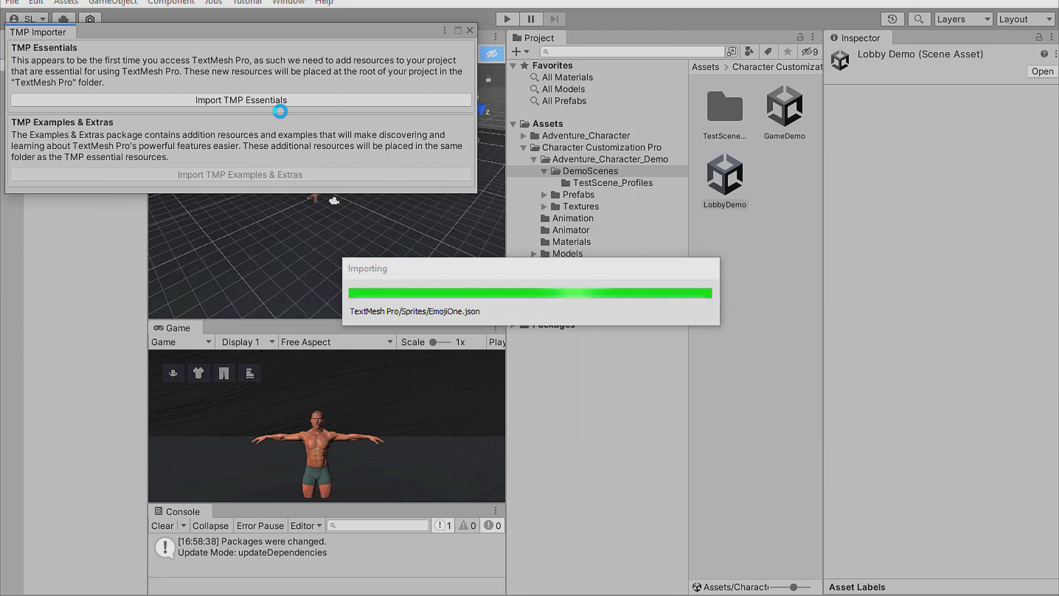
{"action": "left_click", "coordinate": [469, 31]}
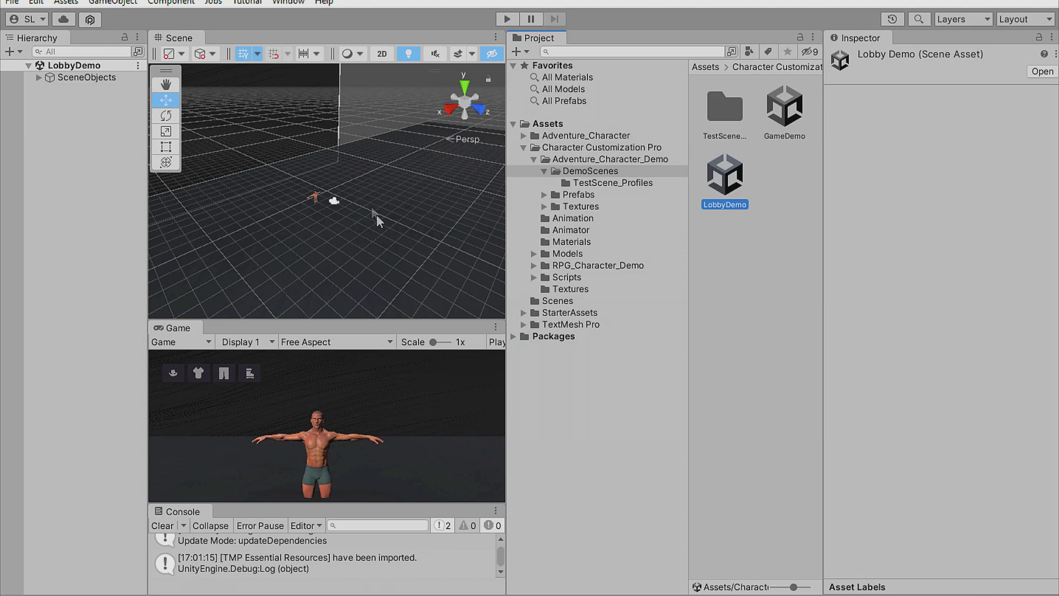
Widen the Game view, set it to Play Maximized, and run the LobbyDemo scene.
{"action": "left_click_drag", "start_coordinate": [502, 273], "coordinate": [601, 271]}
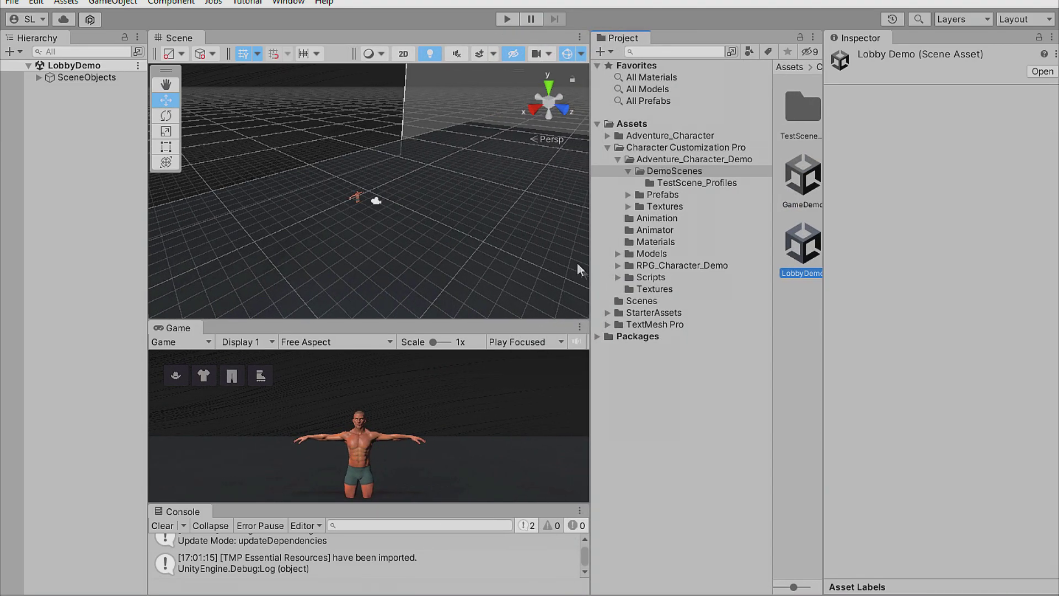
{"action": "left_click", "coordinate": [530, 344]}
{"action": "left_click", "coordinate": [541, 375]}
{"action": "left_click", "coordinate": [510, 21]}
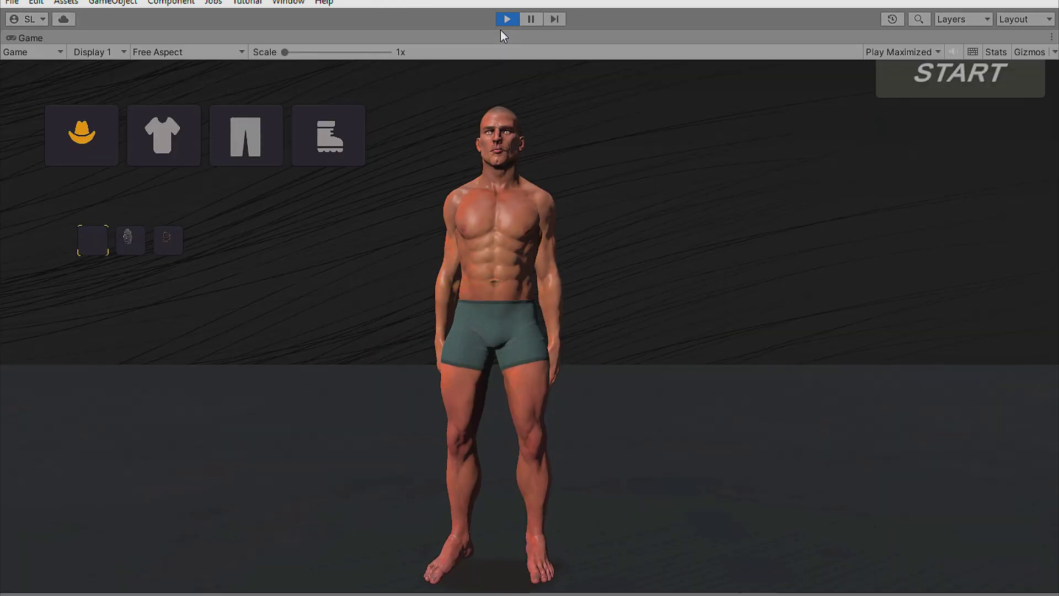
Rotate the lobby character and try on both headwear items, the balaclava and the neck mask.
{"action": "left_click_drag", "start_coordinate": [514, 284], "coordinate": [426, 297]}
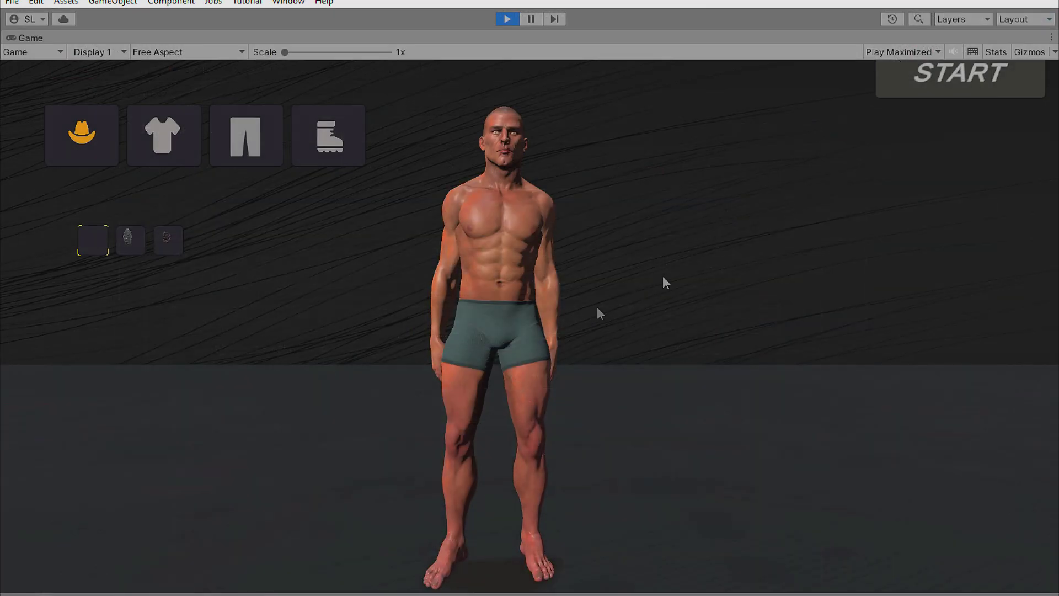
{"action": "left_click_drag", "start_coordinate": [665, 281], "coordinate": [404, 333]}
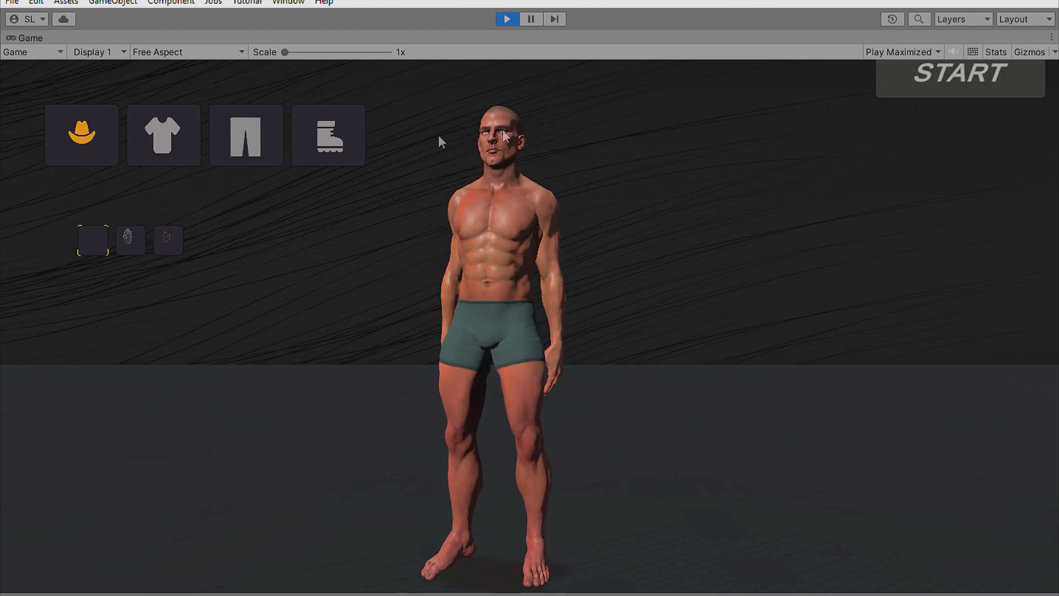
{"action": "left_click", "coordinate": [132, 239]}
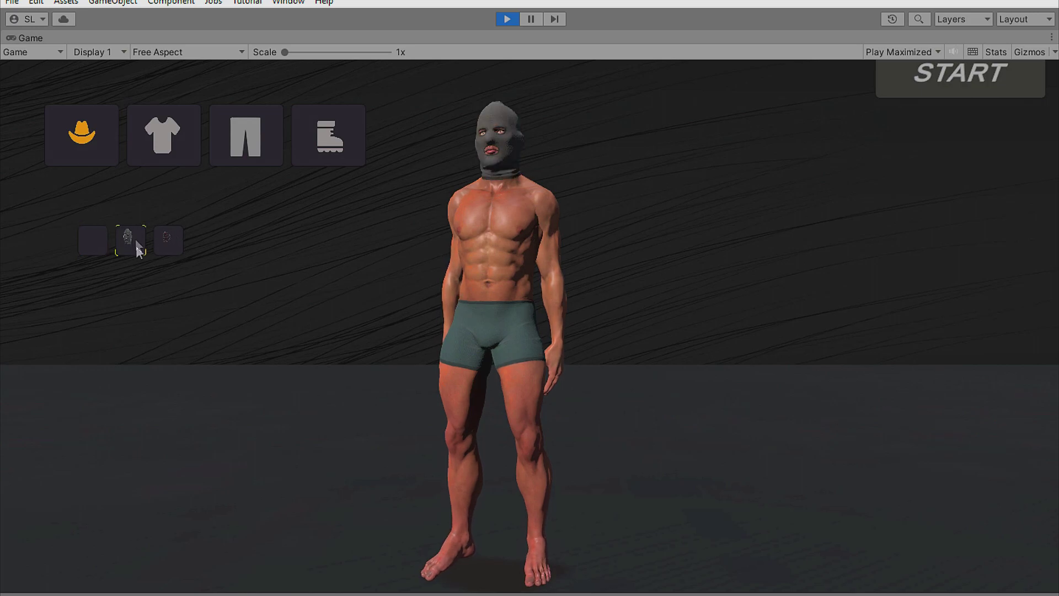
{"action": "left_click", "coordinate": [171, 241]}
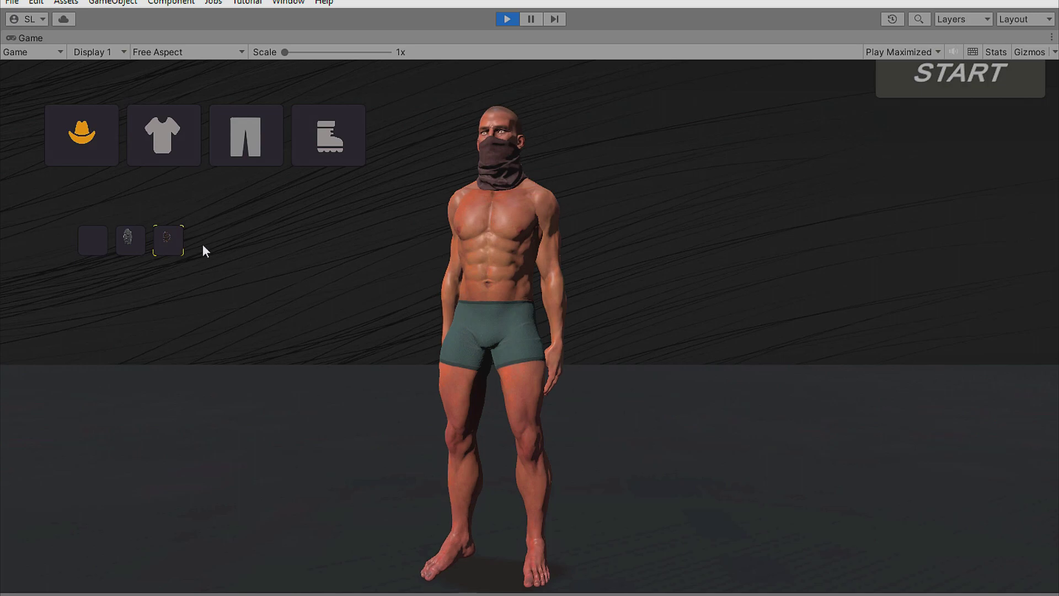
Try the dark jacket and the blue-grey shirt on the character, rotating it to inspect each one.
{"action": "left_click", "coordinate": [175, 151]}
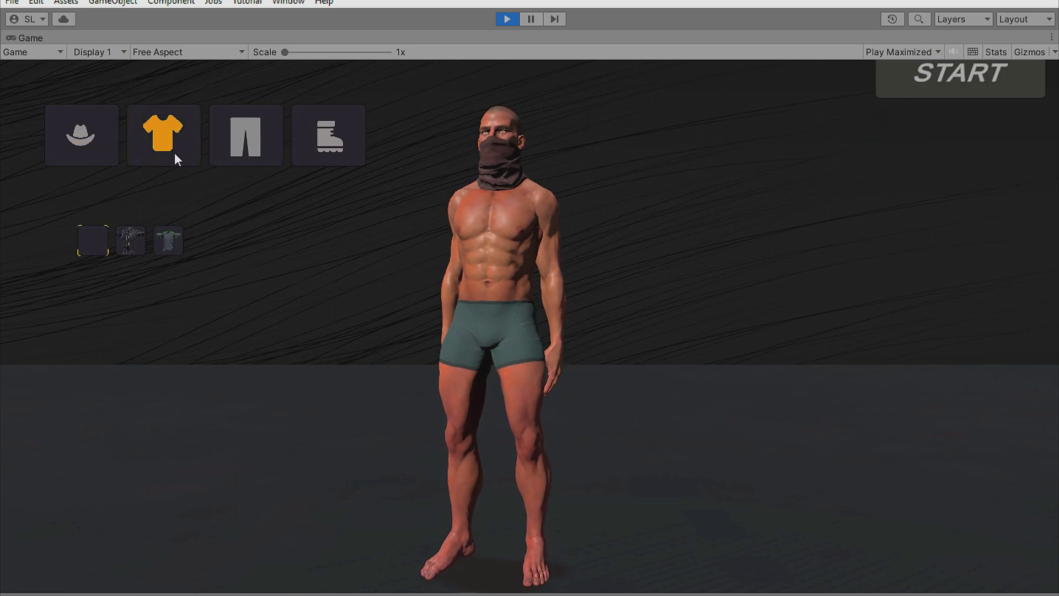
{"action": "left_click", "coordinate": [131, 243]}
{"action": "left_click_drag", "start_coordinate": [586, 277], "coordinate": [315, 326]}
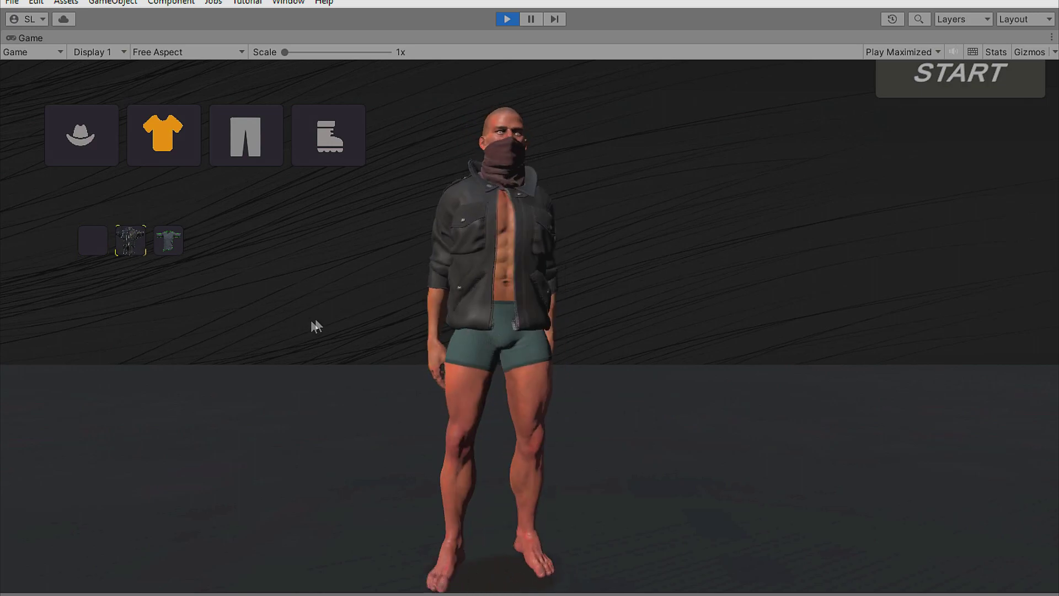
{"action": "left_click", "coordinate": [168, 241]}
{"action": "left_click_drag", "start_coordinate": [465, 269], "coordinate": [145, 312]}
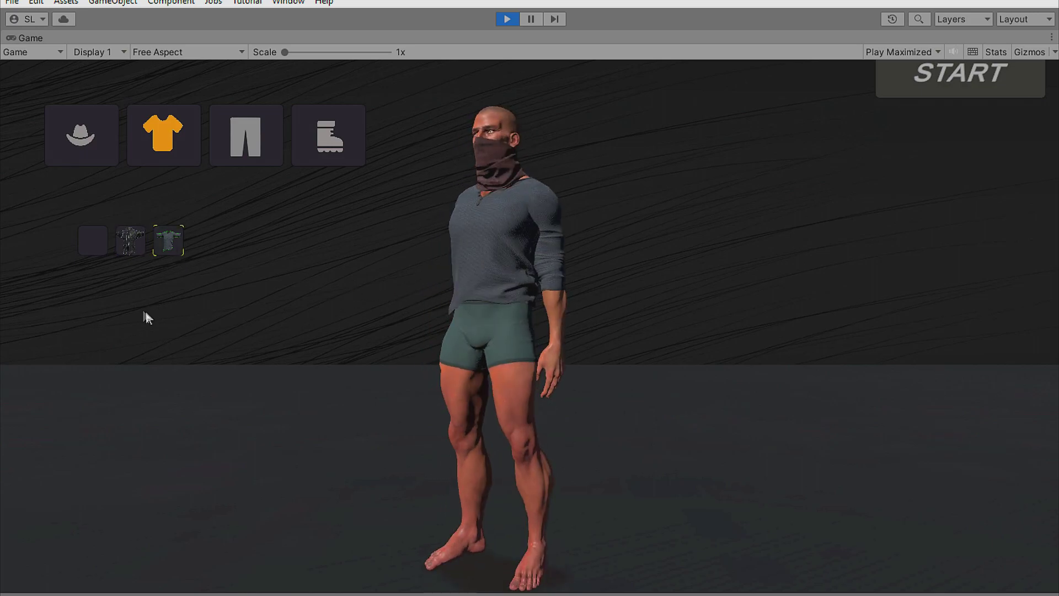
Put the jeans and brown boots on the character and rotate it to inspect the full outfit.
{"action": "left_click", "coordinate": [244, 150]}
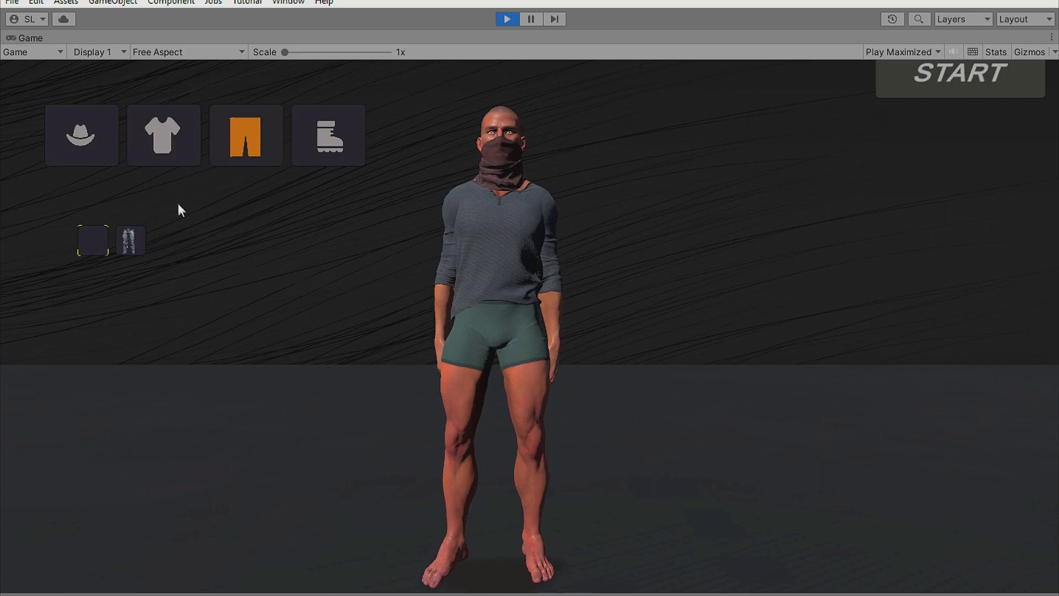
{"action": "left_click", "coordinate": [126, 248]}
{"action": "left_click_drag", "start_coordinate": [156, 260], "coordinate": [277, 390]}
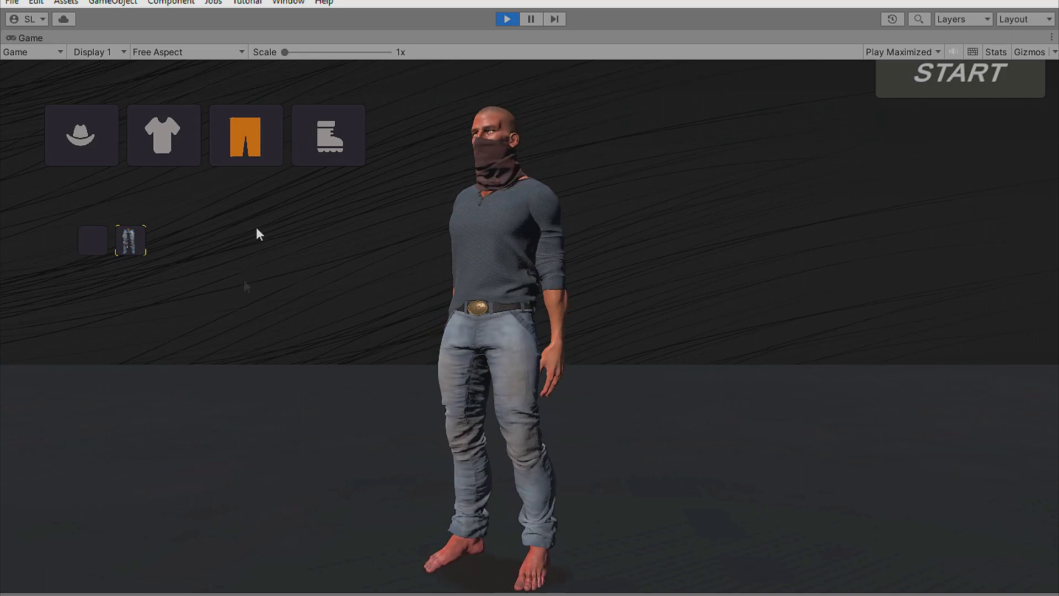
{"action": "left_click", "coordinate": [329, 158]}
{"action": "left_click", "coordinate": [125, 253]}
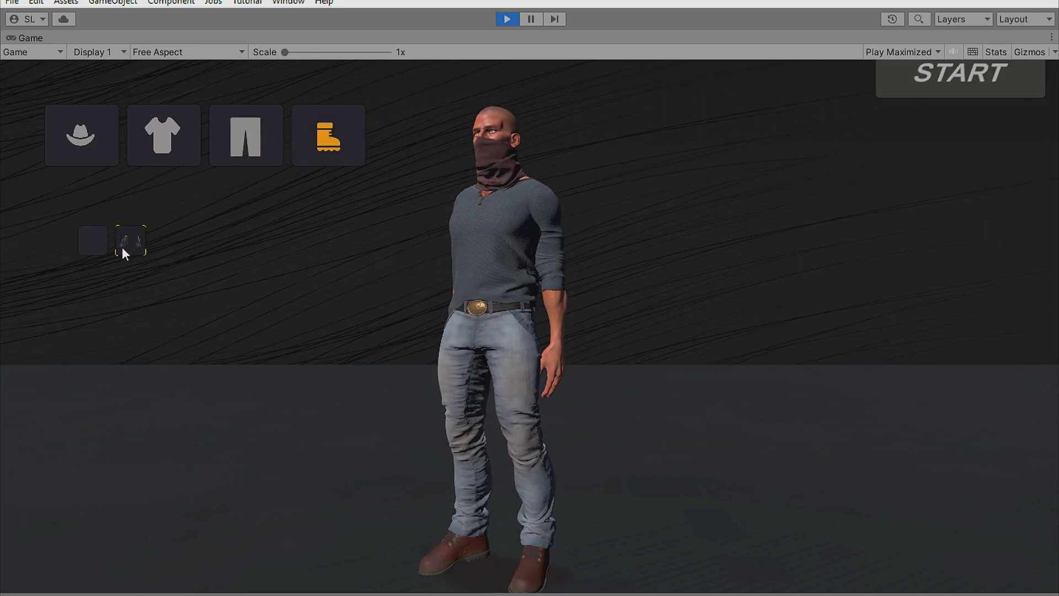
{"action": "left_click_drag", "start_coordinate": [370, 338], "coordinate": [564, 341]}
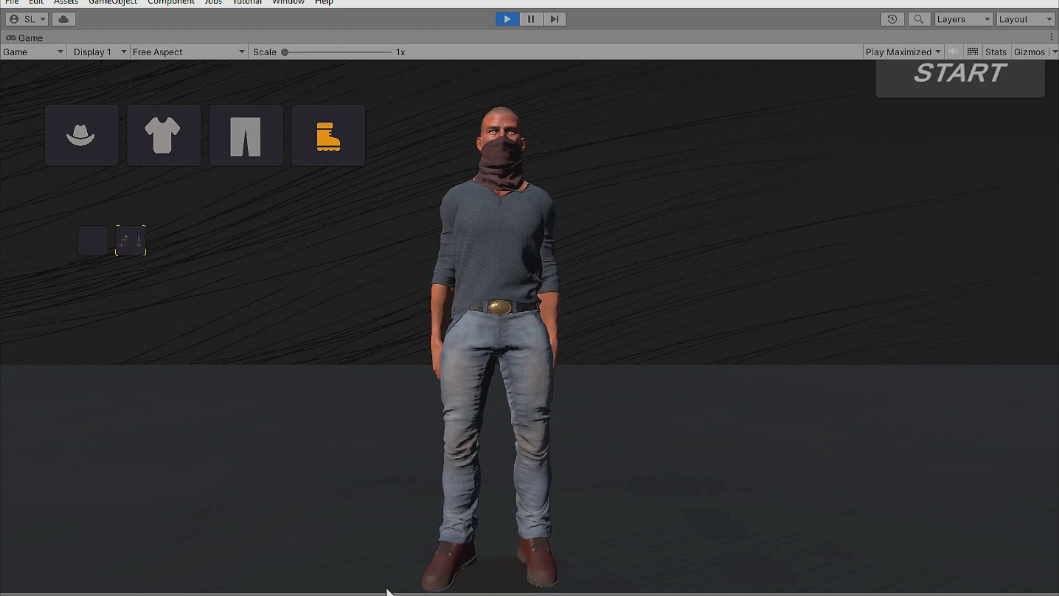
Stop play mode, open the GameDemo scene, and add it to the Scenes In Build list in the build settings.
{"action": "left_click", "coordinate": [506, 22]}
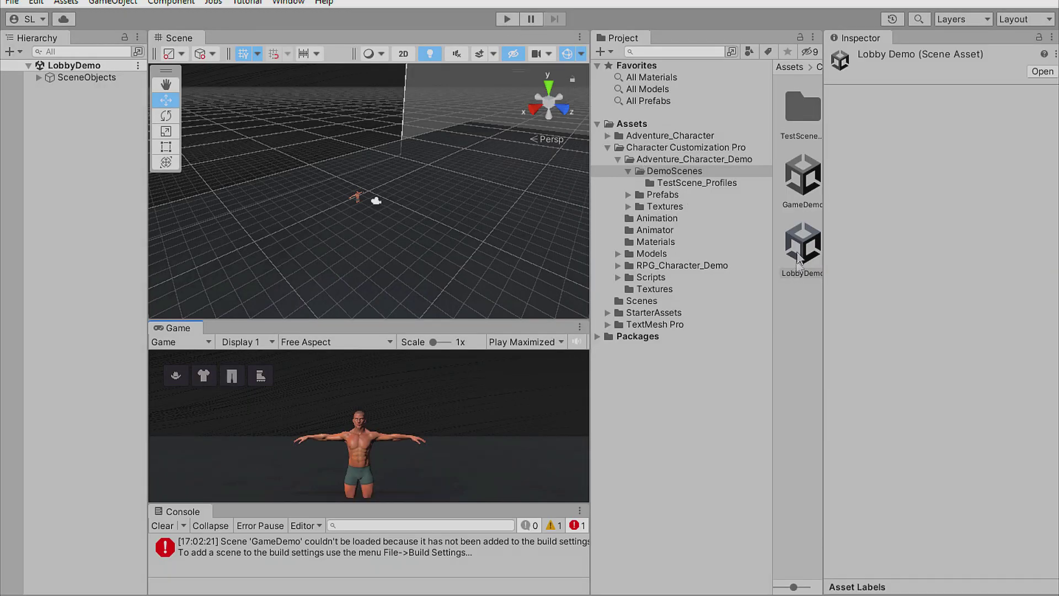
{"action": "left_click", "coordinate": [803, 193]}
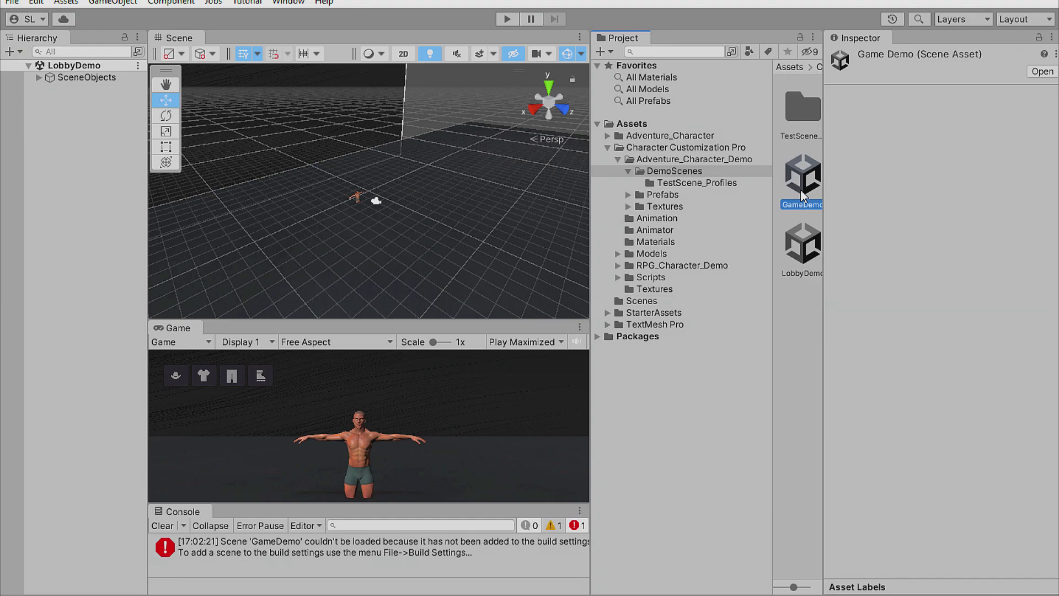
{"action": "double_click", "coordinate": [803, 193]}
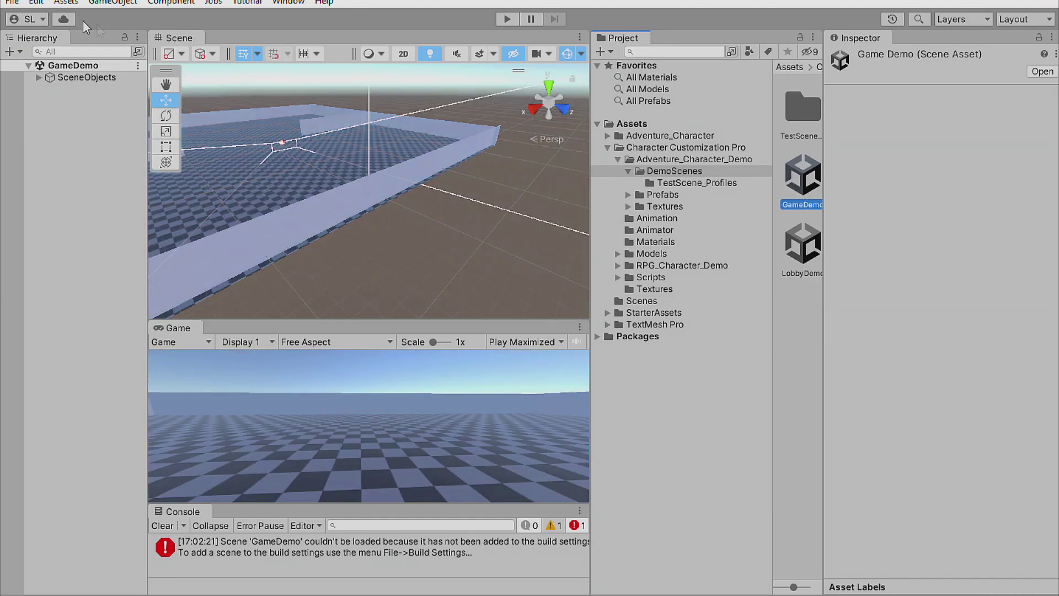
{"action": "left_click", "coordinate": [11, 3]}
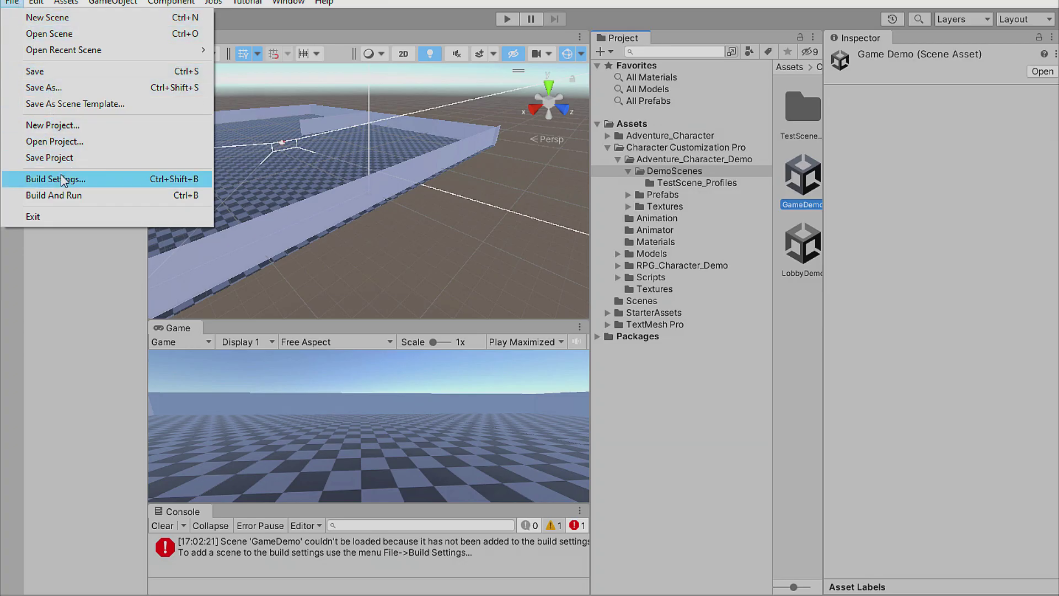
{"action": "left_click", "coordinate": [62, 180]}
{"action": "left_click", "coordinate": [989, 291]}
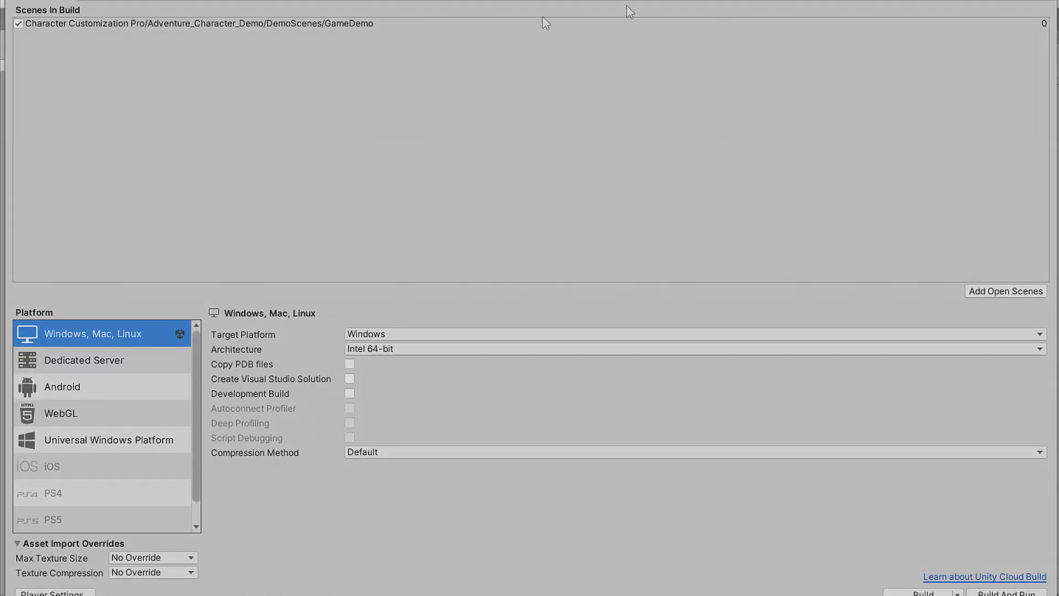
{"action": "left_click", "coordinate": [1014, 8]}
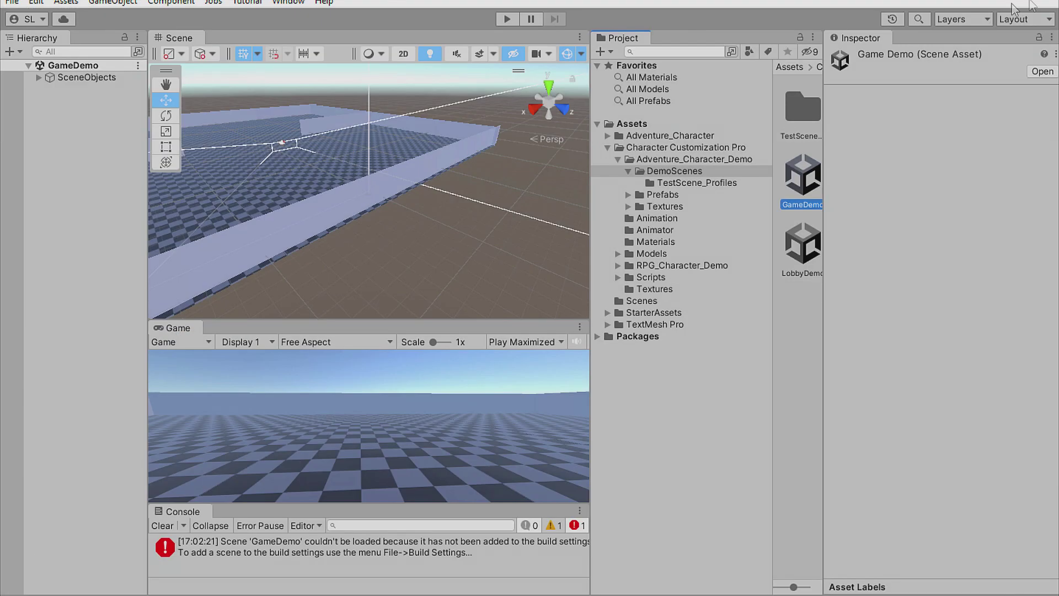
Reopen the LobbyDemo scene, run it, and equip the character with the neck mask.
{"action": "double_click", "coordinate": [811, 254]}
{"action": "left_click", "coordinate": [507, 18]}
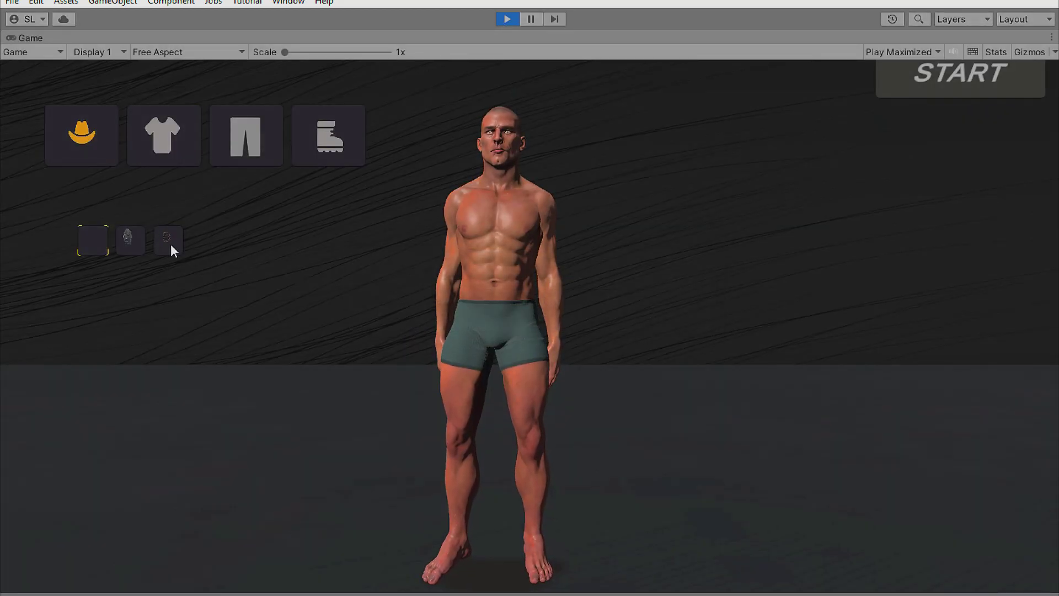
{"action": "left_click", "coordinate": [170, 244]}
Compare the jacket and the shirt on the character and equip the dark jacket.
{"action": "left_click", "coordinate": [160, 143]}
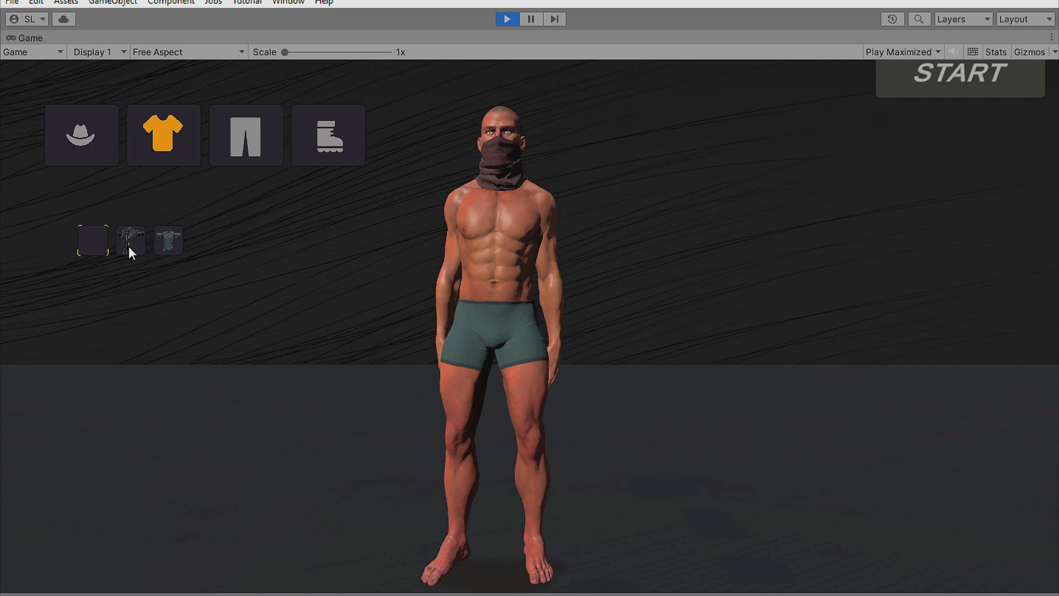
{"action": "left_click", "coordinate": [131, 247]}
{"action": "left_click", "coordinate": [172, 244]}
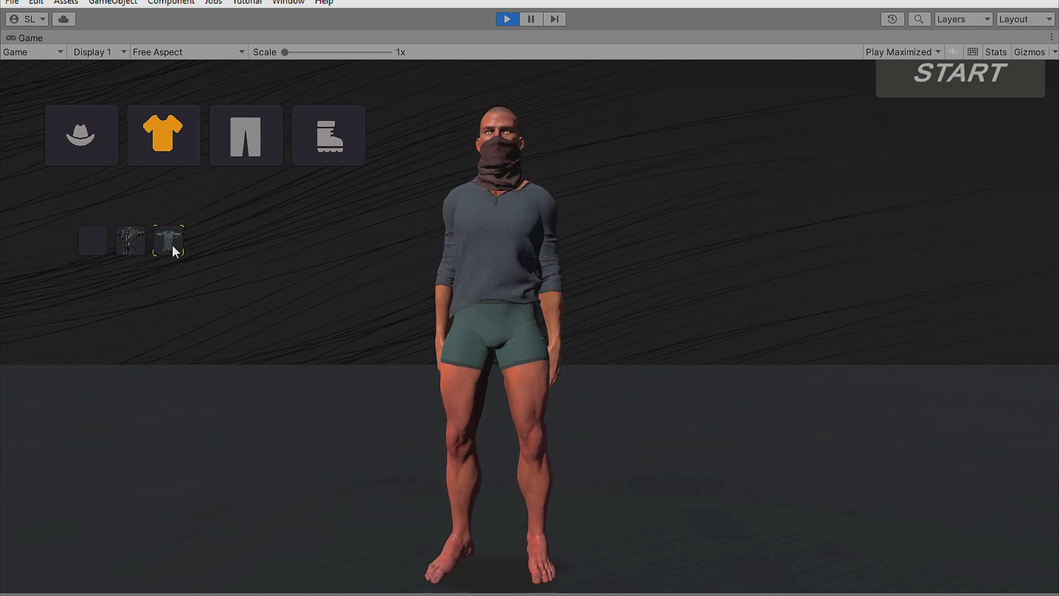
{"action": "left_click", "coordinate": [135, 247]}
Equip the character with the jeans and brown boots, and rotate it to check the outfit.
{"action": "left_click", "coordinate": [245, 141]}
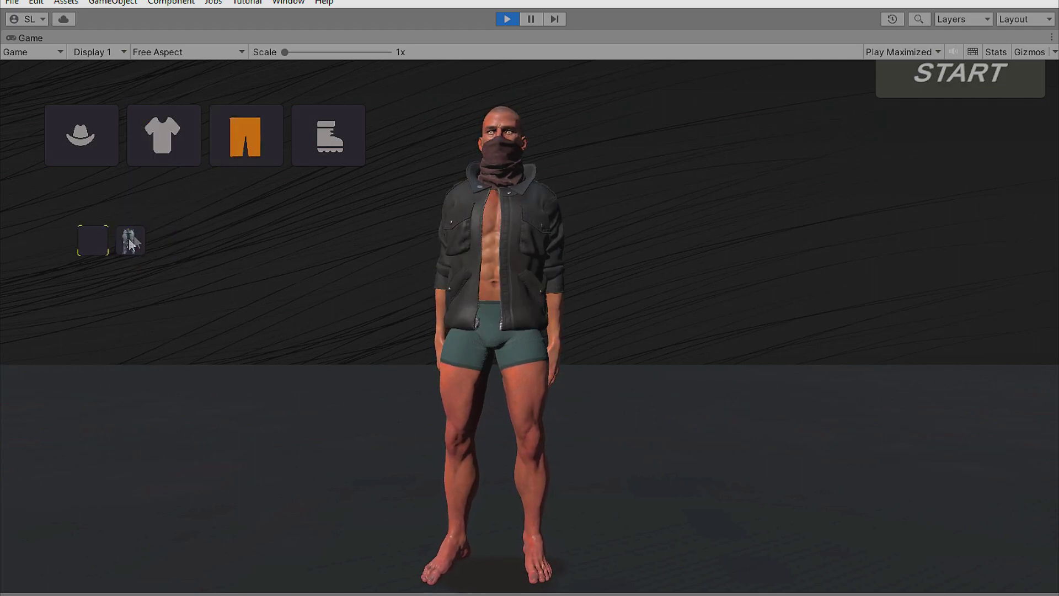
{"action": "left_click", "coordinate": [131, 243]}
{"action": "left_click", "coordinate": [322, 151]}
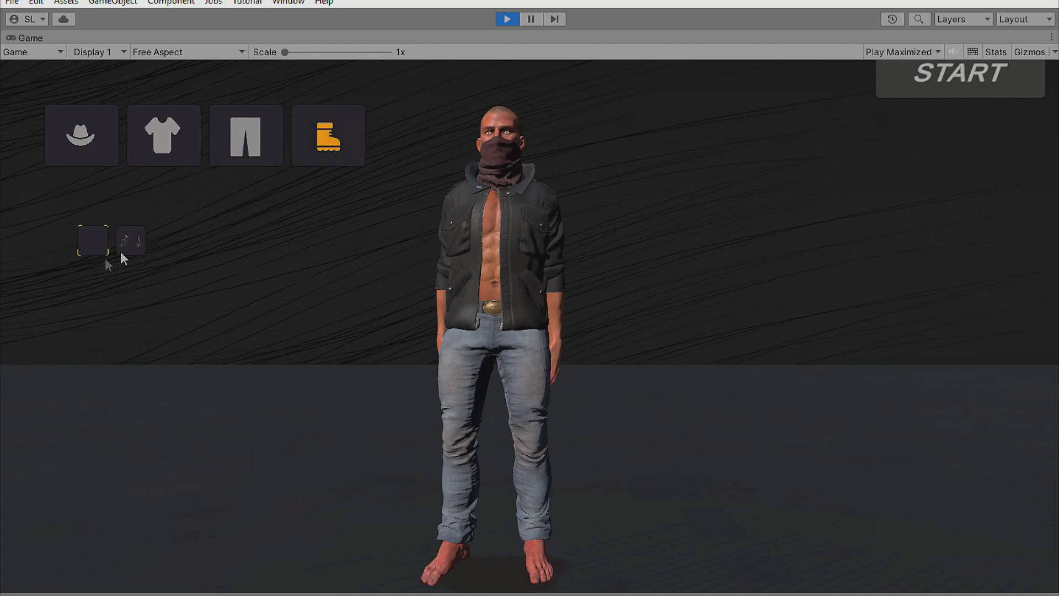
{"action": "left_click", "coordinate": [137, 248]}
{"action": "left_click_drag", "start_coordinate": [479, 304], "coordinate": [604, 342]}
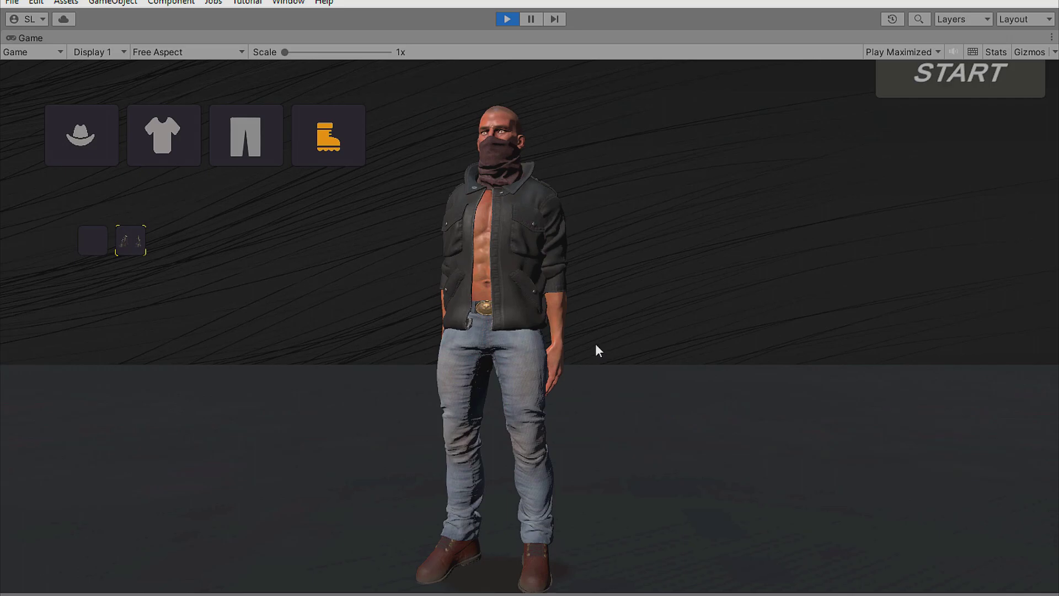
Start the game from the lobby and test the masked character's walking, turning and jumping in the GameDemo scene.
{"action": "left_click", "coordinate": [926, 88]}
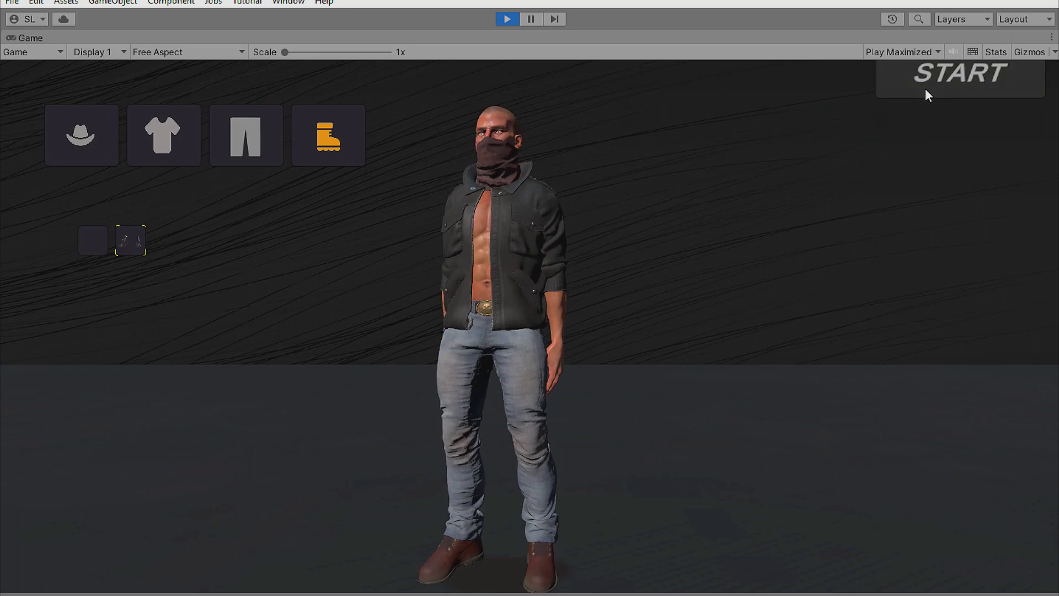
{"action": "key", "text": "w"}
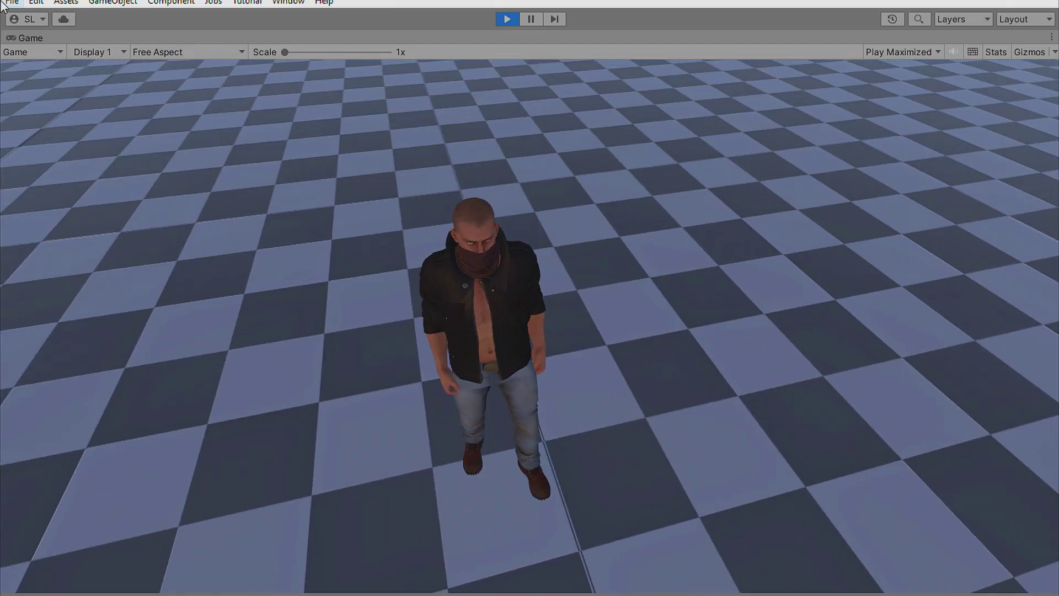
{"action": "key", "text": "w"}
{"action": "key", "text": "w"}
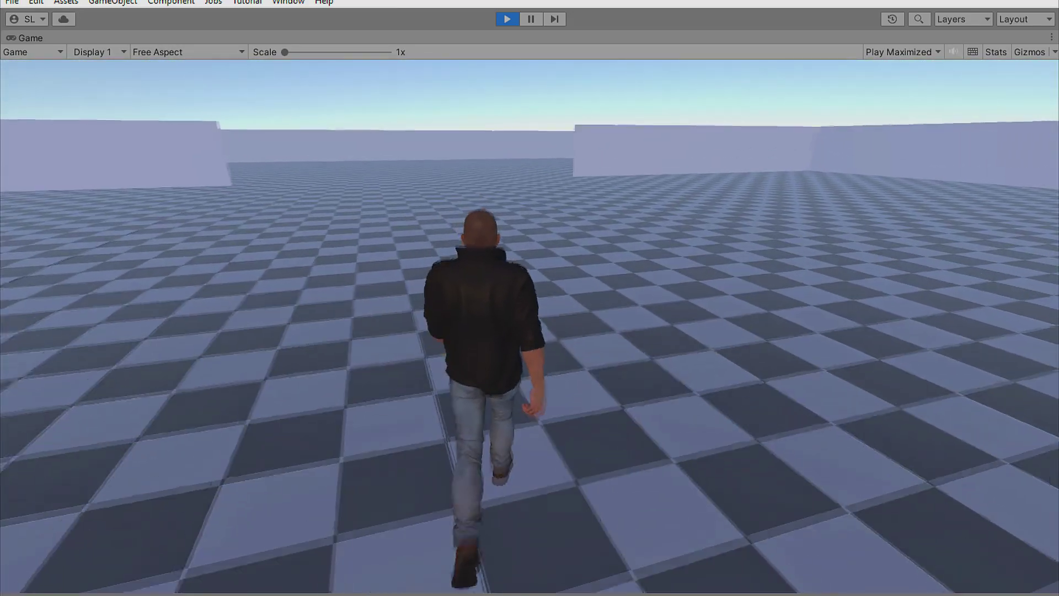
{"action": "key", "text": "w"}
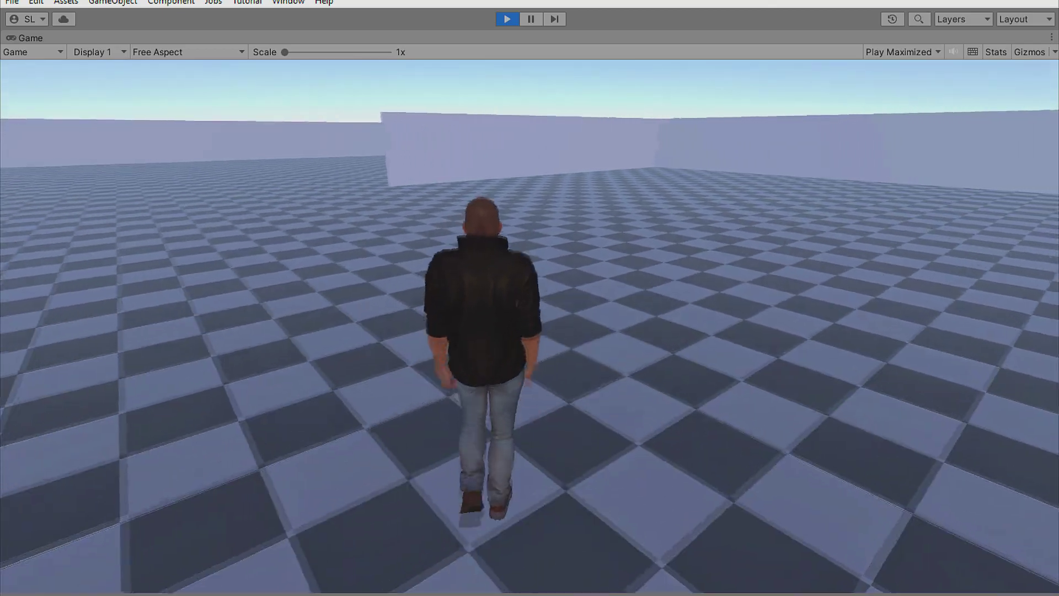
{"action": "key", "text": "s"}
{"action": "key", "text": "w"}
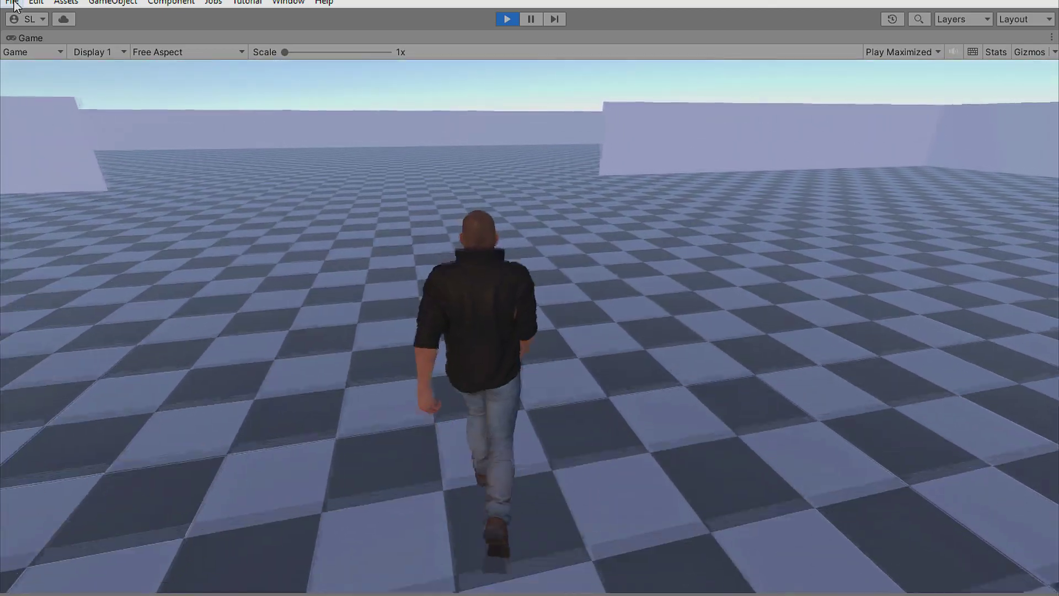
{"action": "key", "text": "space"}
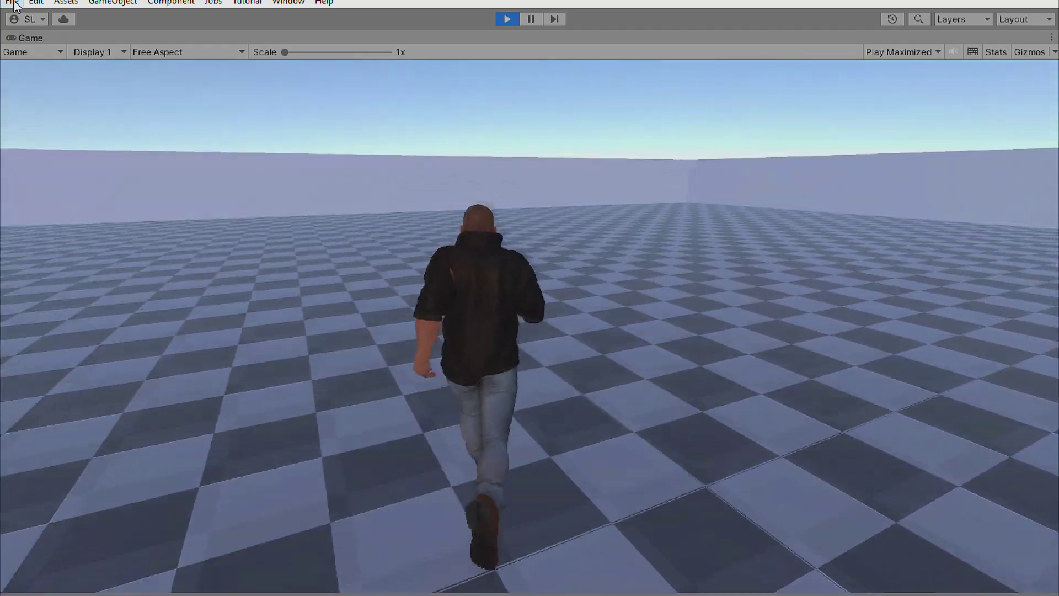
{"action": "key", "text": "a"}
{"action": "key", "text": "s"}
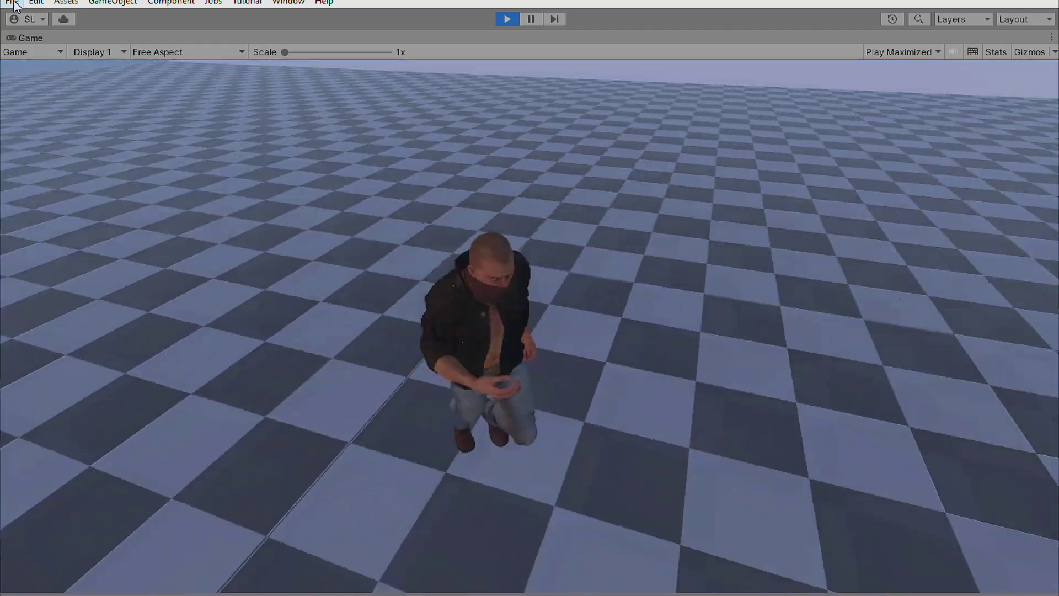
{"action": "key", "text": "w"}
{"action": "key", "text": "s"}
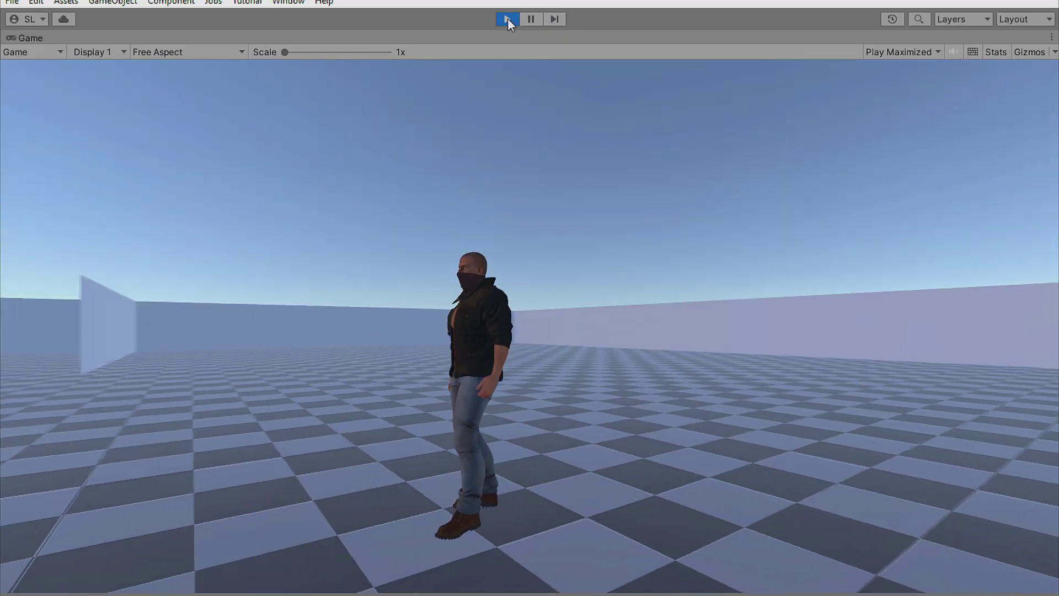
Restart play mode in the lobby scene and equip the character with the dark jacket and jeans.
{"action": "left_click", "coordinate": [508, 19]}
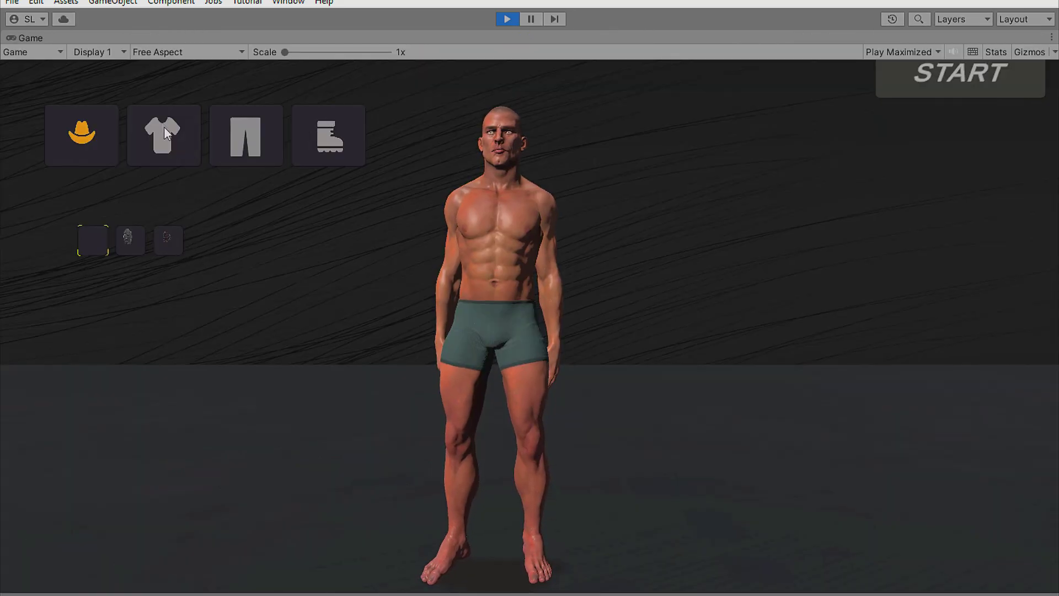
{"action": "left_click", "coordinate": [169, 138]}
{"action": "left_click", "coordinate": [132, 251]}
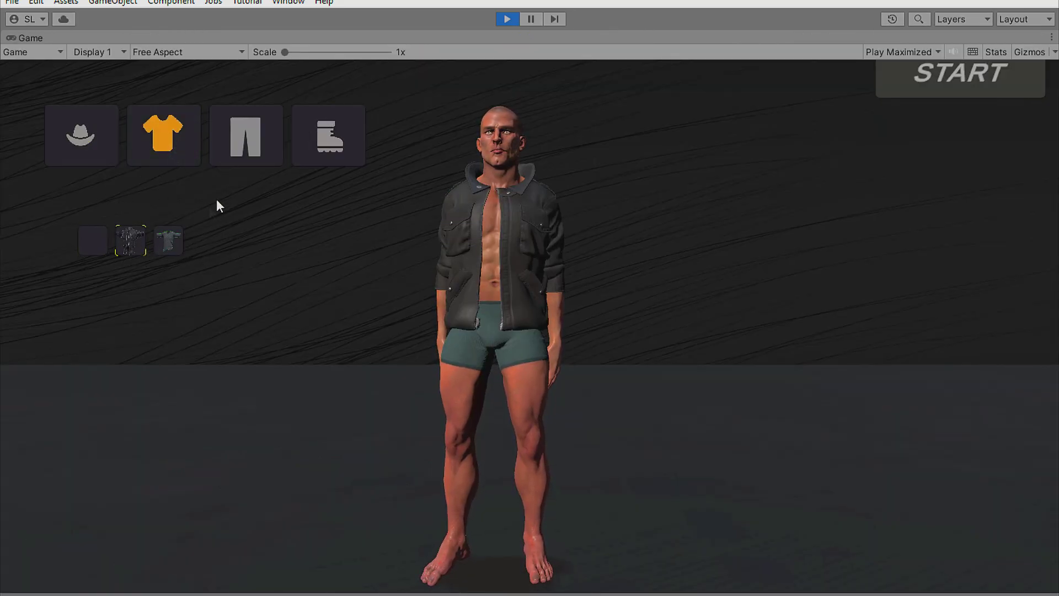
{"action": "left_click", "coordinate": [246, 137]}
{"action": "left_click", "coordinate": [131, 241]}
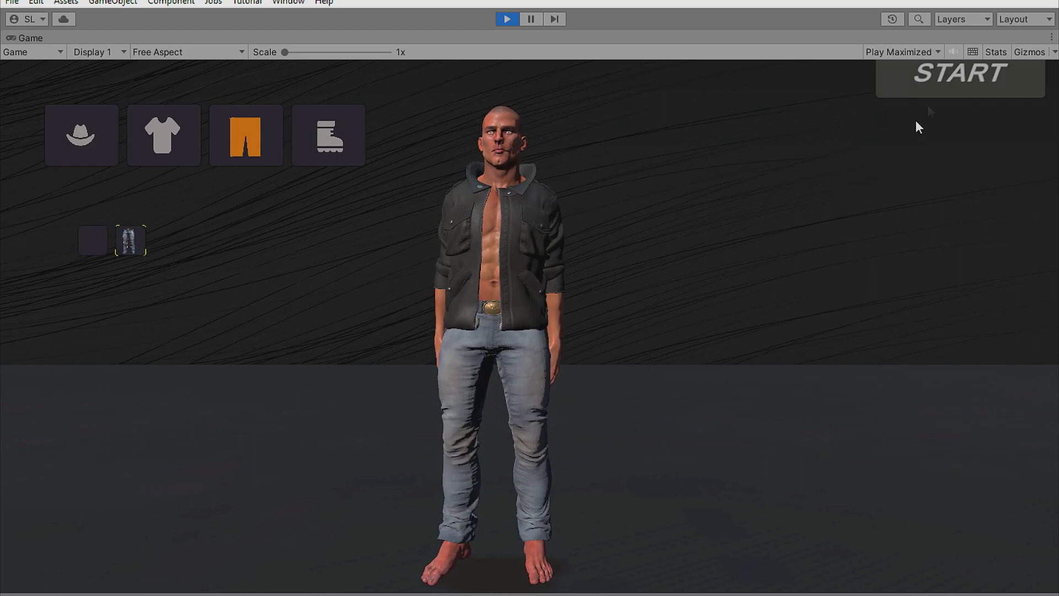
Start the game with the barefoot outfit, test running, jumping and turning on the checkered floor, and stop play mode.
{"action": "left_click", "coordinate": [941, 81]}
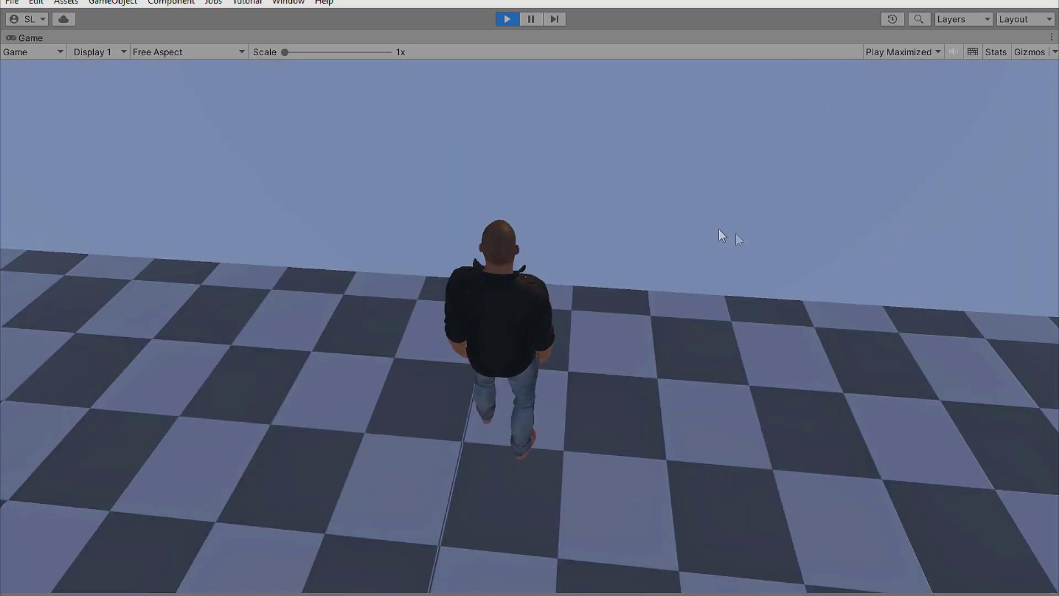
{"action": "key", "text": "w"}
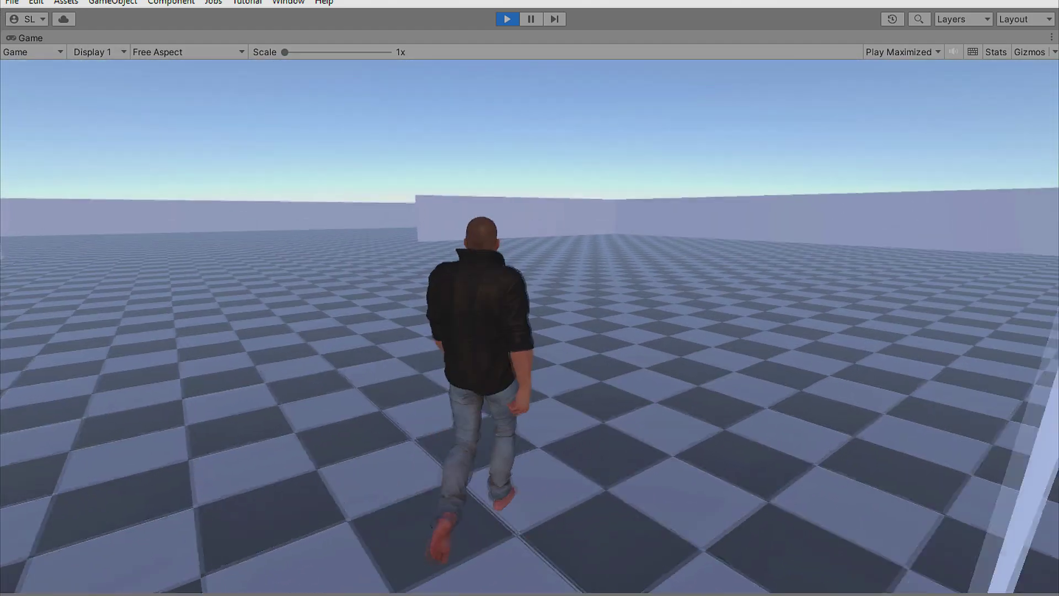
{"action": "key", "text": "space"}
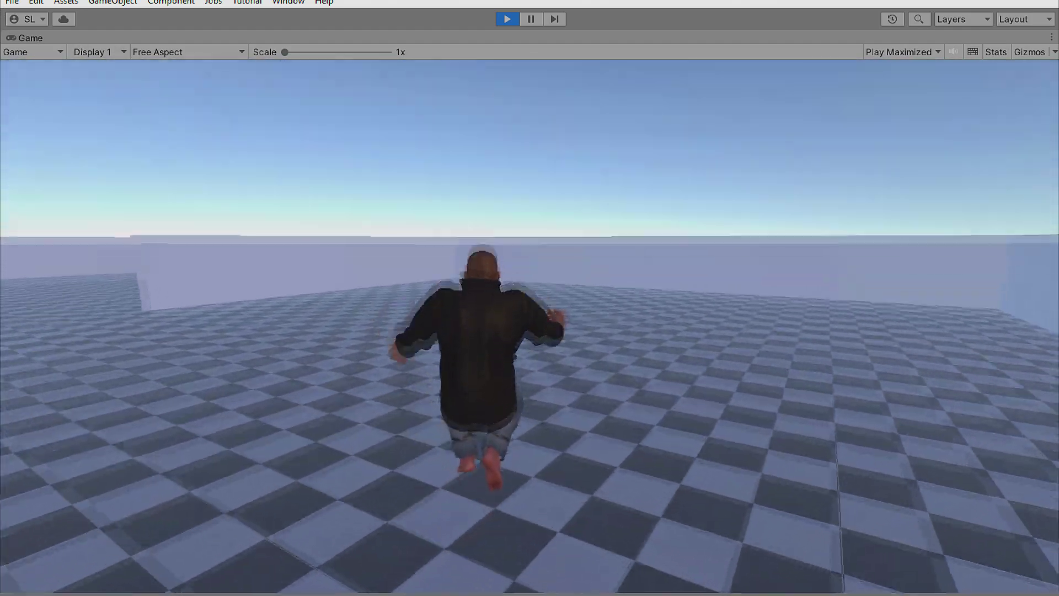
{"action": "key", "text": "d"}
{"action": "key", "text": "w"}
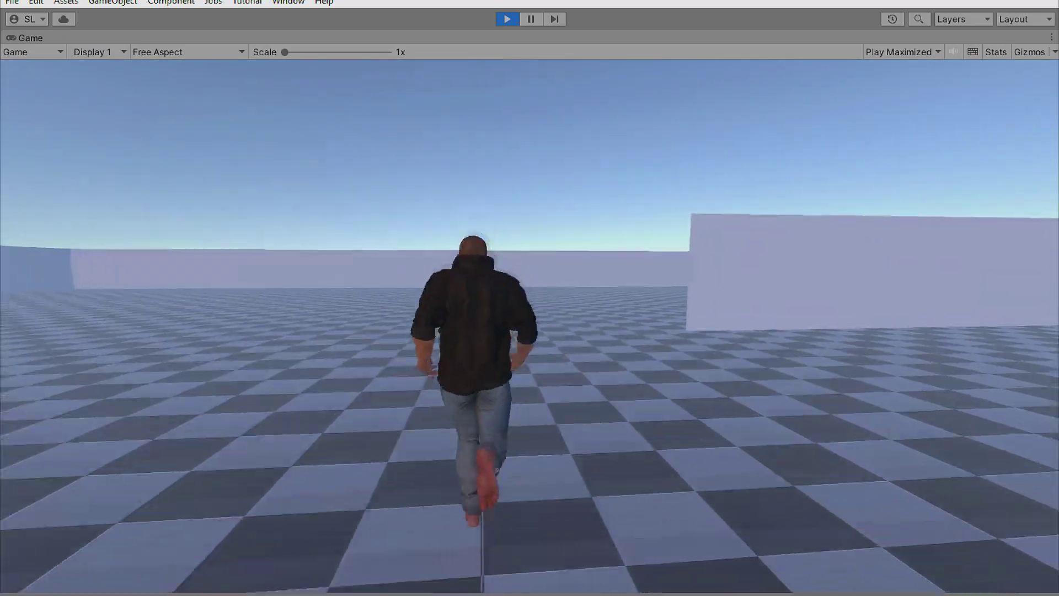
{"action": "key", "text": "s"}
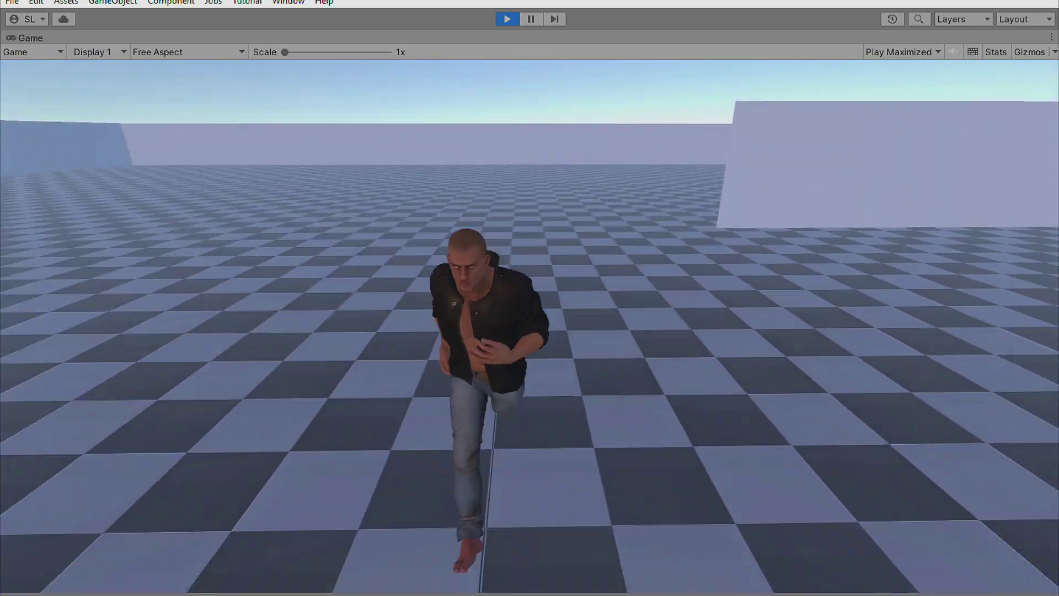
{"action": "key", "text": "w"}
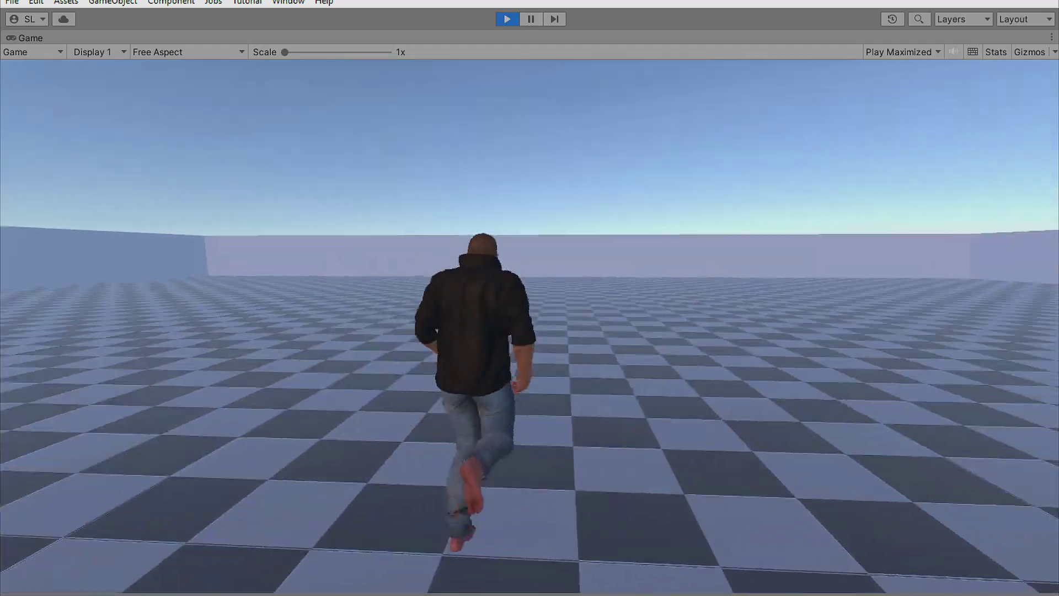
{"action": "key", "text": "s"}
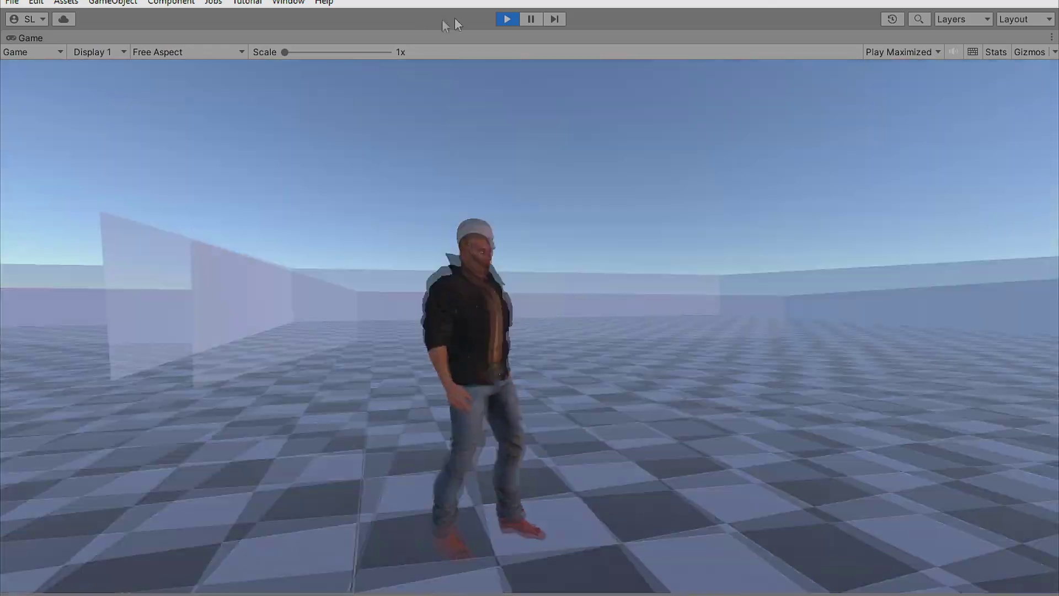
{"action": "left_click", "coordinate": [511, 23]}
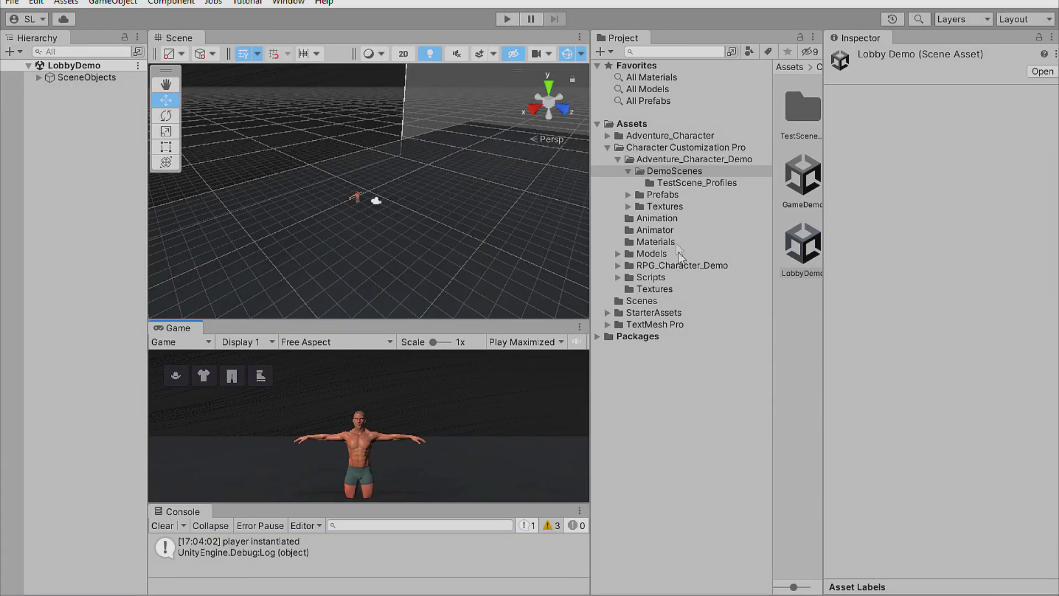
Open the GameDemo 1 scene from the DemoScenes folder of RPG_Character_Demo.
{"action": "left_click", "coordinate": [680, 265]}
{"action": "left_click", "coordinate": [618, 265]}
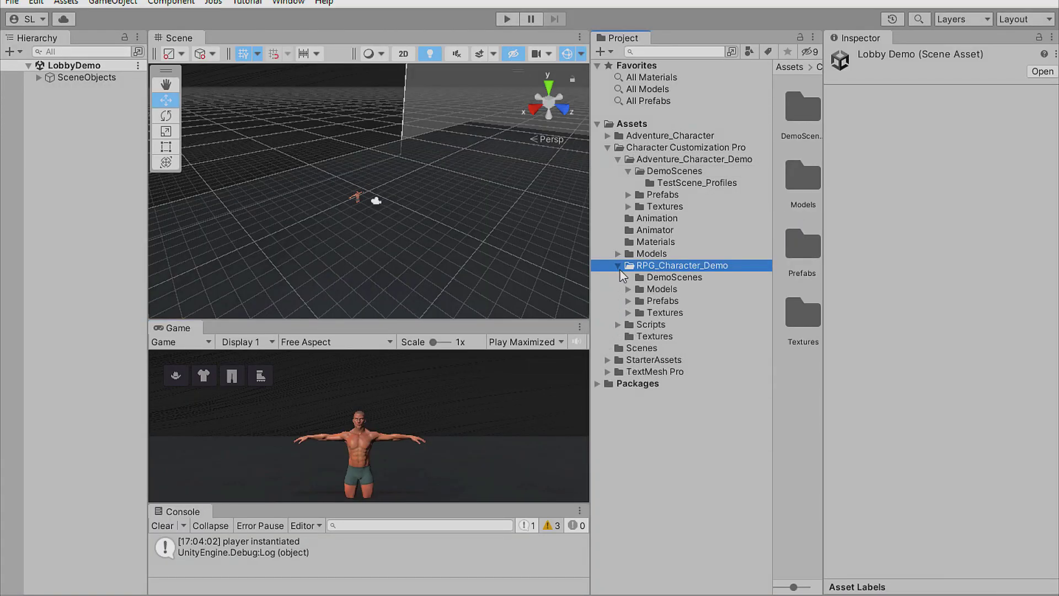
{"action": "left_click", "coordinate": [665, 277]}
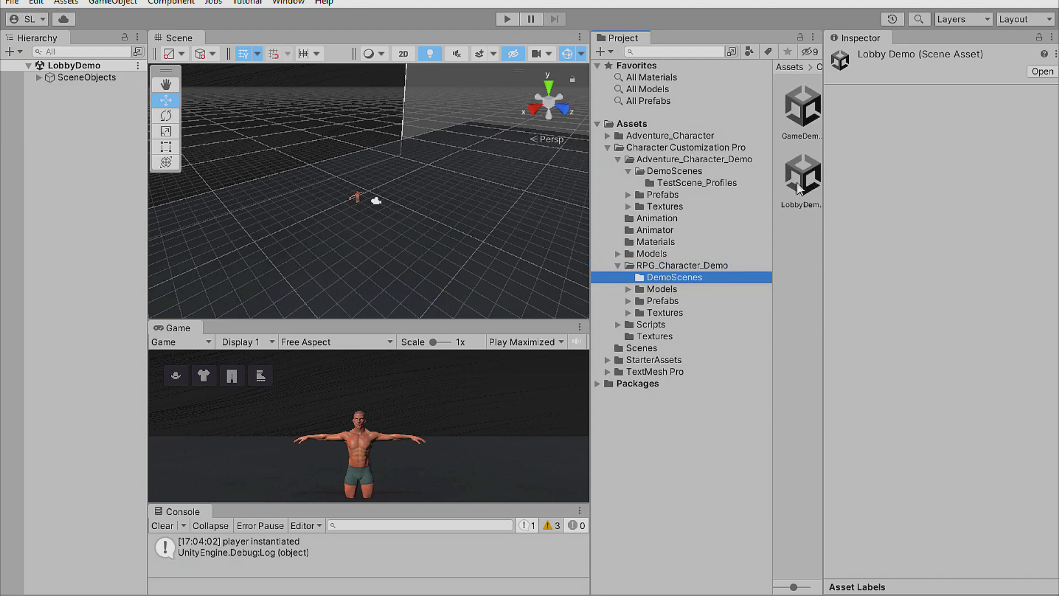
{"action": "double_click", "coordinate": [805, 113]}
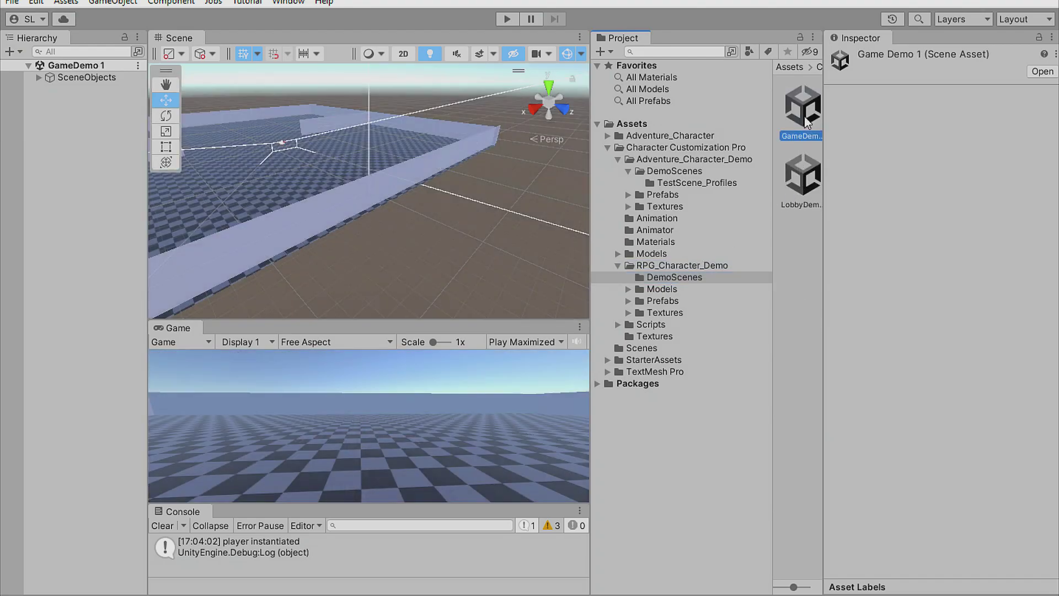
Add the open GameDemo 1 scene to Scenes In Build and close the build settings.
{"action": "left_click", "coordinate": [18, 5]}
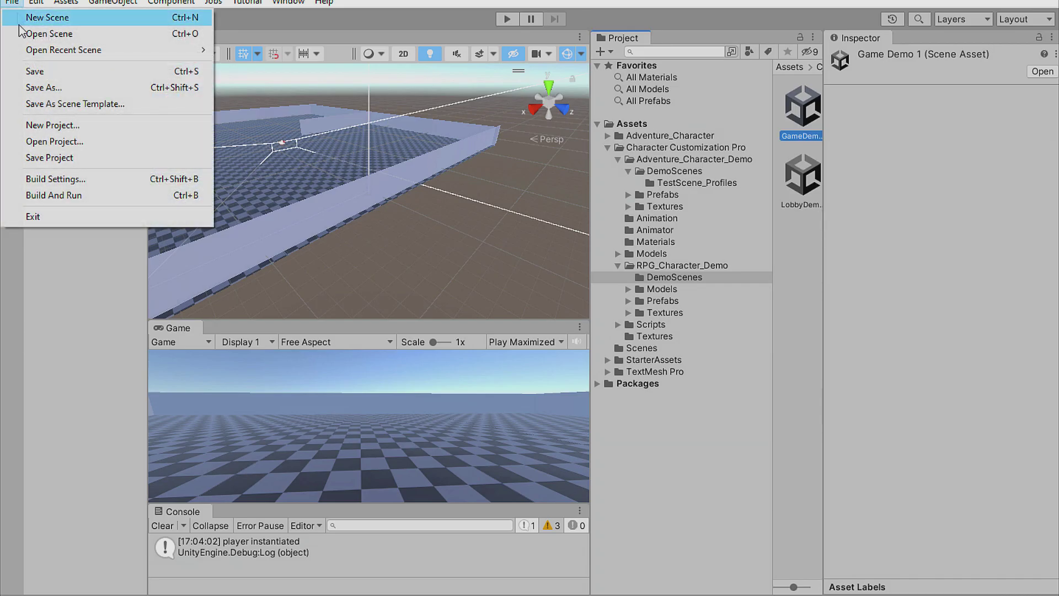
{"action": "left_click", "coordinate": [67, 177]}
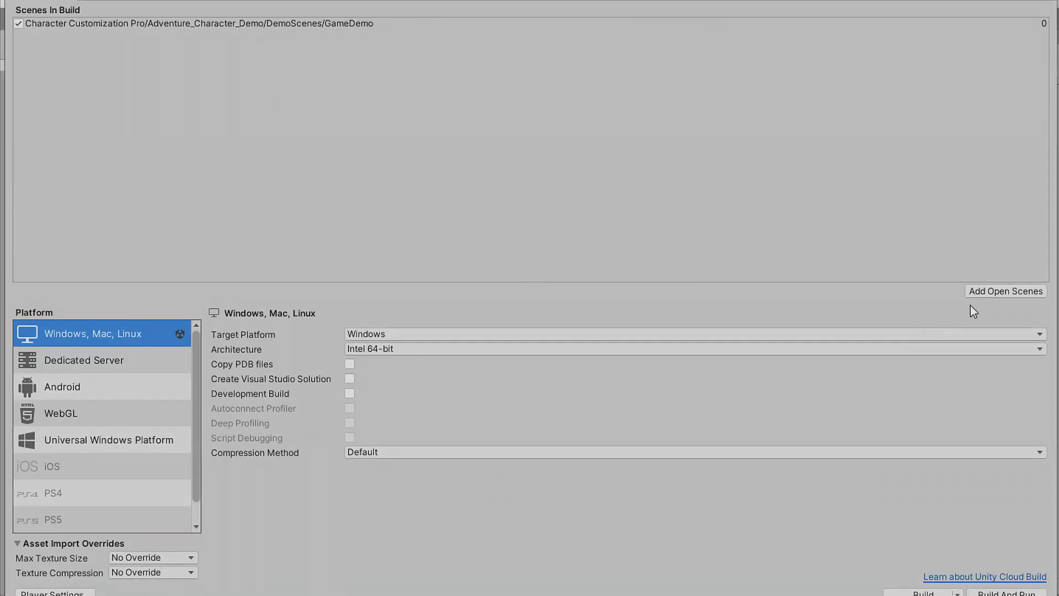
{"action": "left_click", "coordinate": [994, 293]}
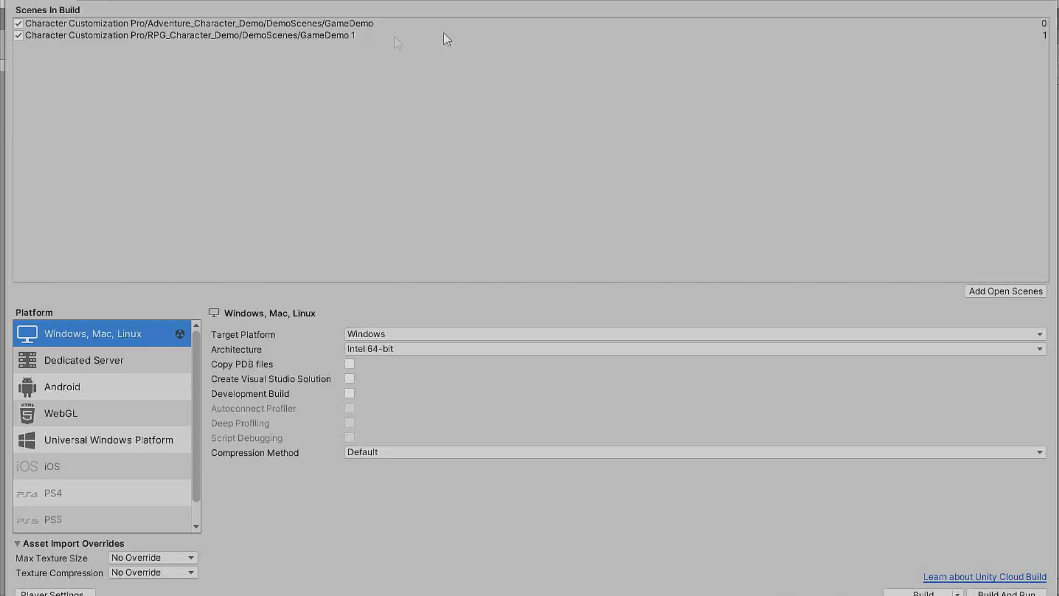
{"action": "left_click", "coordinate": [1021, 16]}
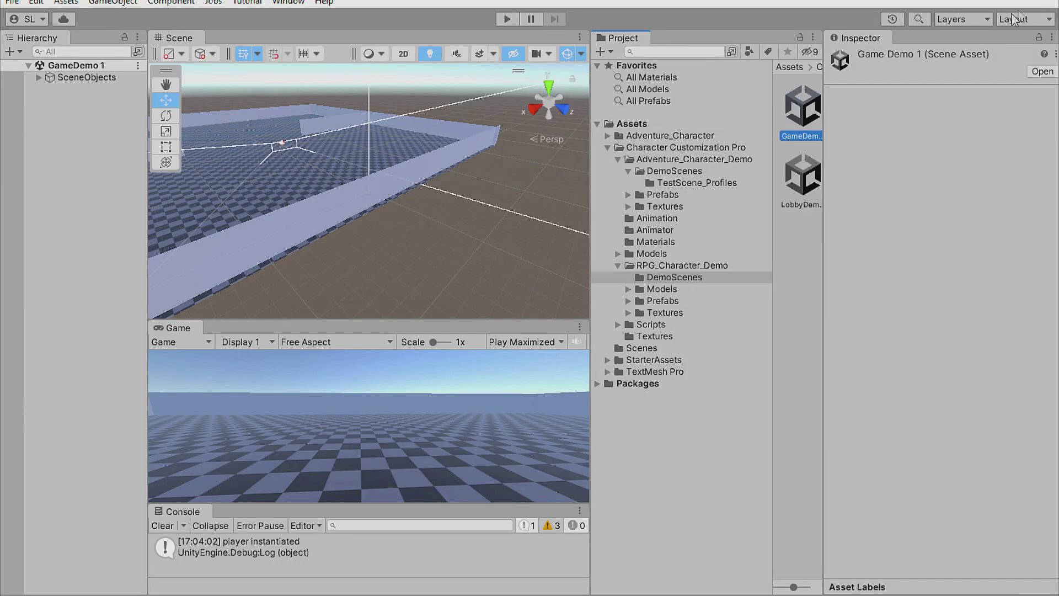
Open the RPG demo's LobbyDemo 1 scene and run it.
{"action": "left_click", "coordinate": [811, 198]}
{"action": "double_click", "coordinate": [811, 197]}
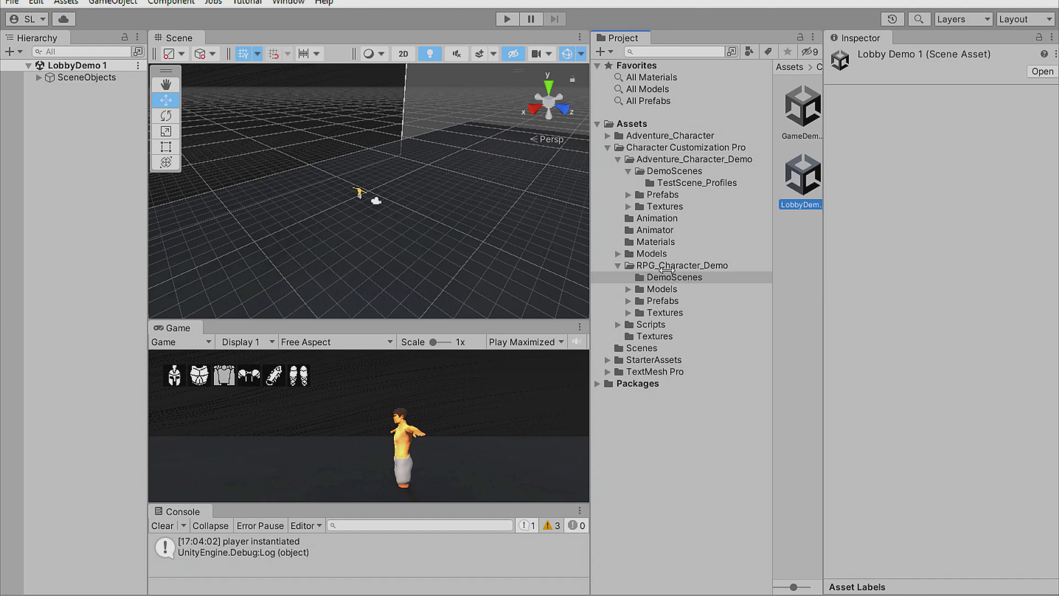
{"action": "left_click", "coordinate": [507, 20]}
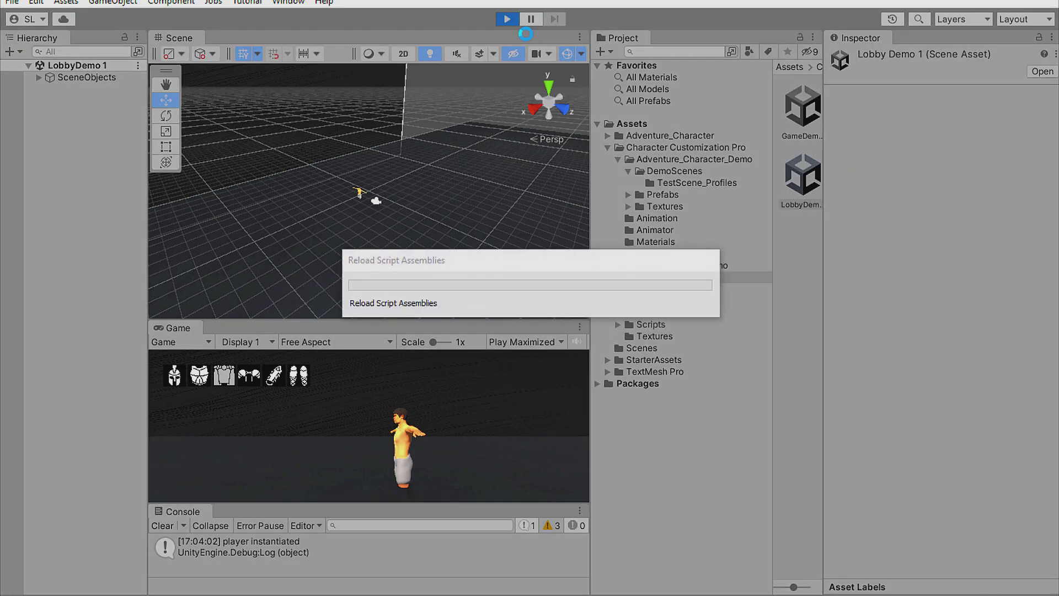
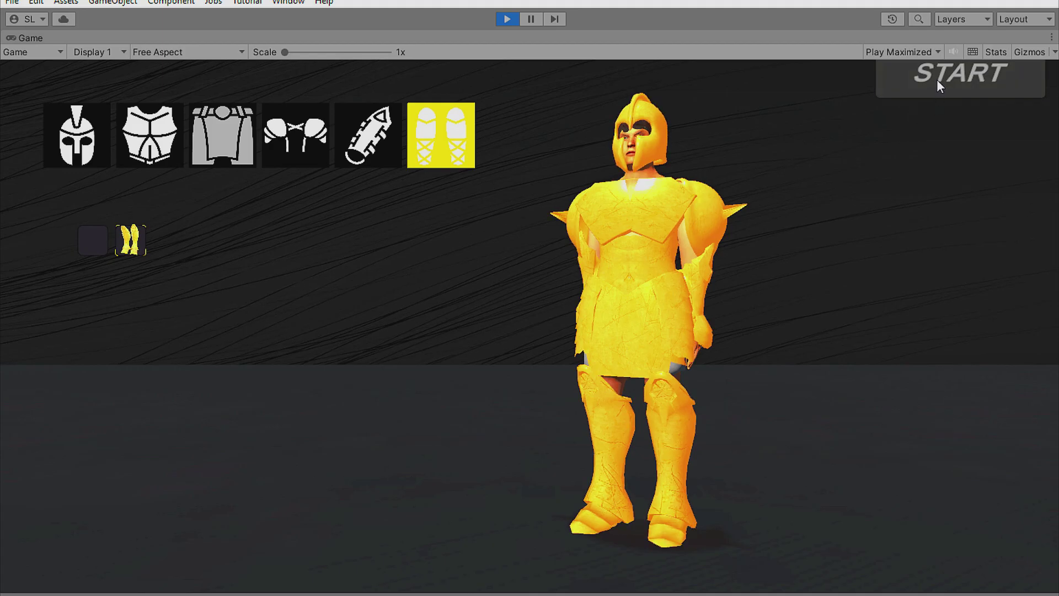
Start the game with the golden-armored RPG character and test its movement in different directions across the checkered floor.
{"action": "left_click", "coordinate": [936, 81]}
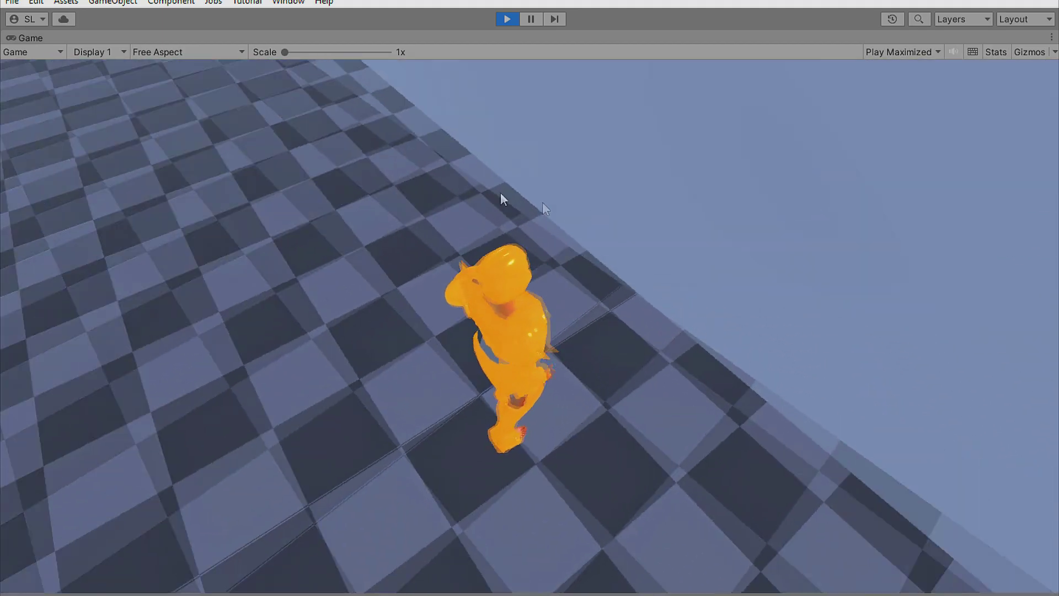
{"action": "key", "text": "w"}
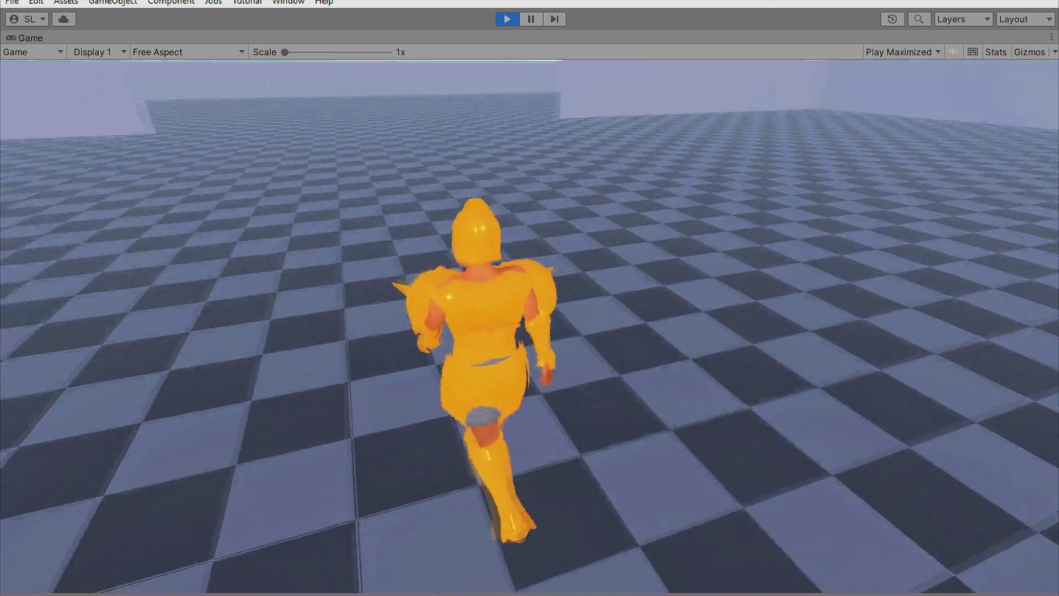
{"action": "key", "text": "a"}
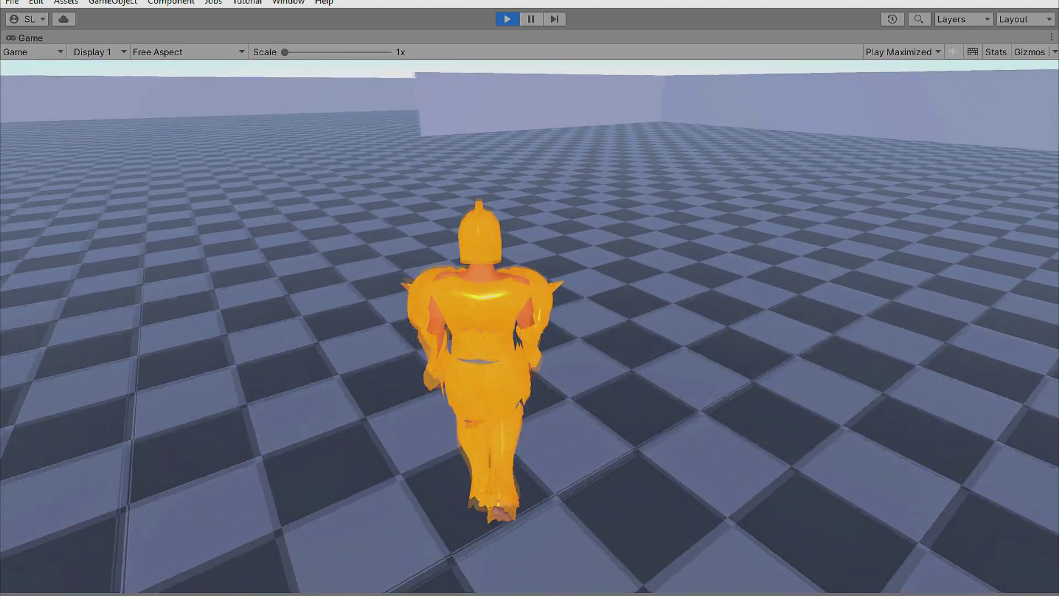
{"action": "key", "text": "s"}
{"action": "key", "text": "s"}
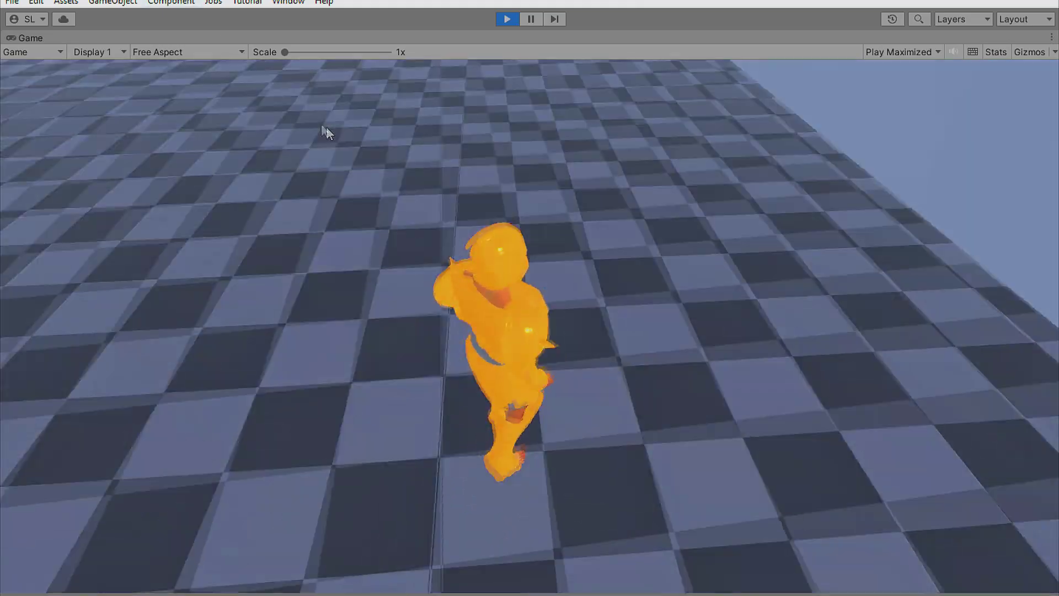
{"action": "key", "text": "w"}
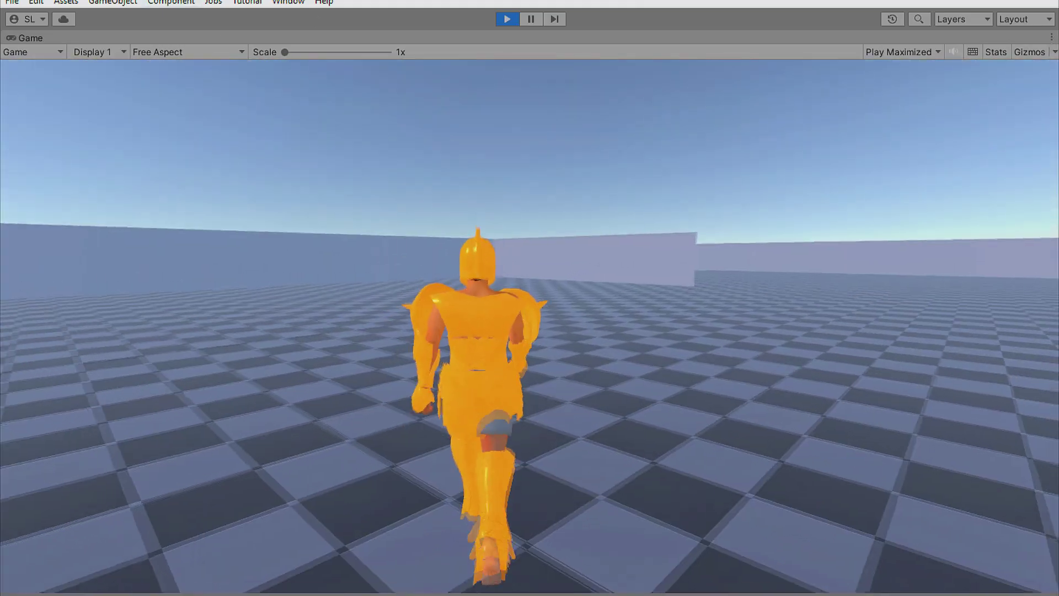
{"action": "key", "text": "s"}
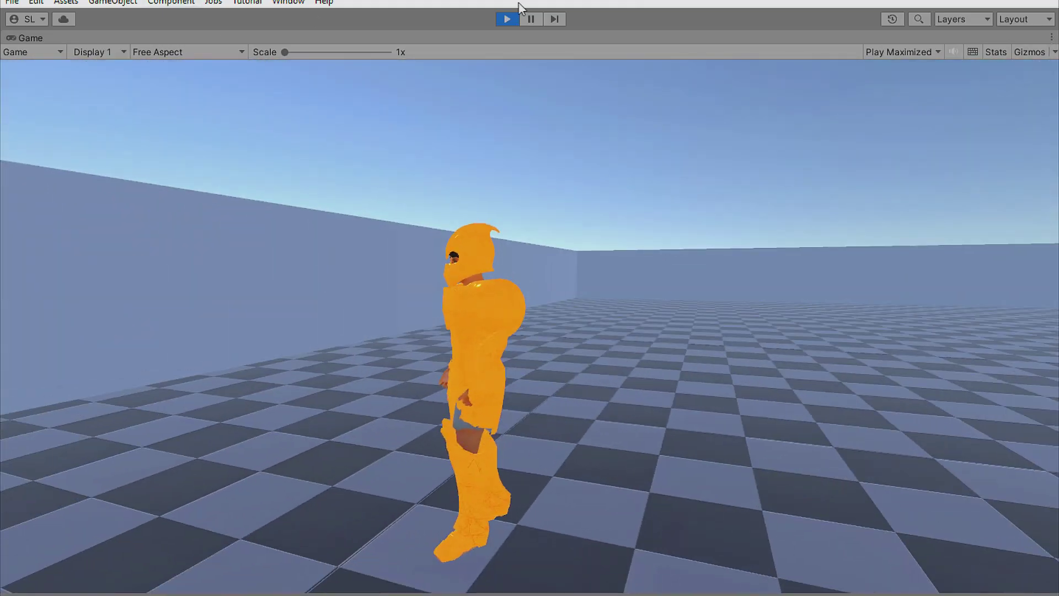
Restart the RPG lobby demo and dress the character in the second chestplate and the fauld.
{"action": "left_click", "coordinate": [507, 20]}
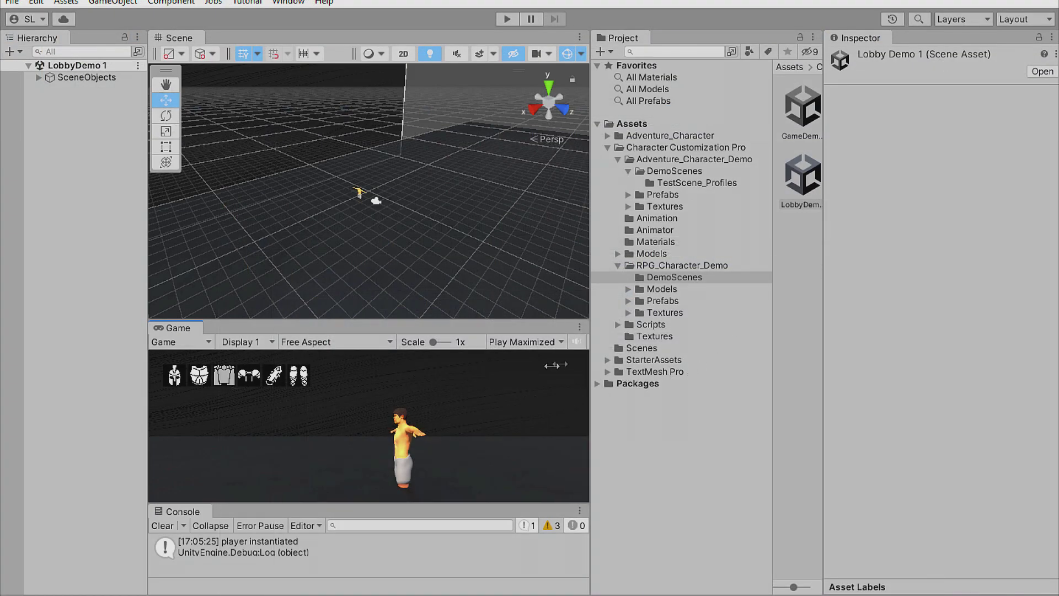
{"action": "left_click", "coordinate": [507, 19]}
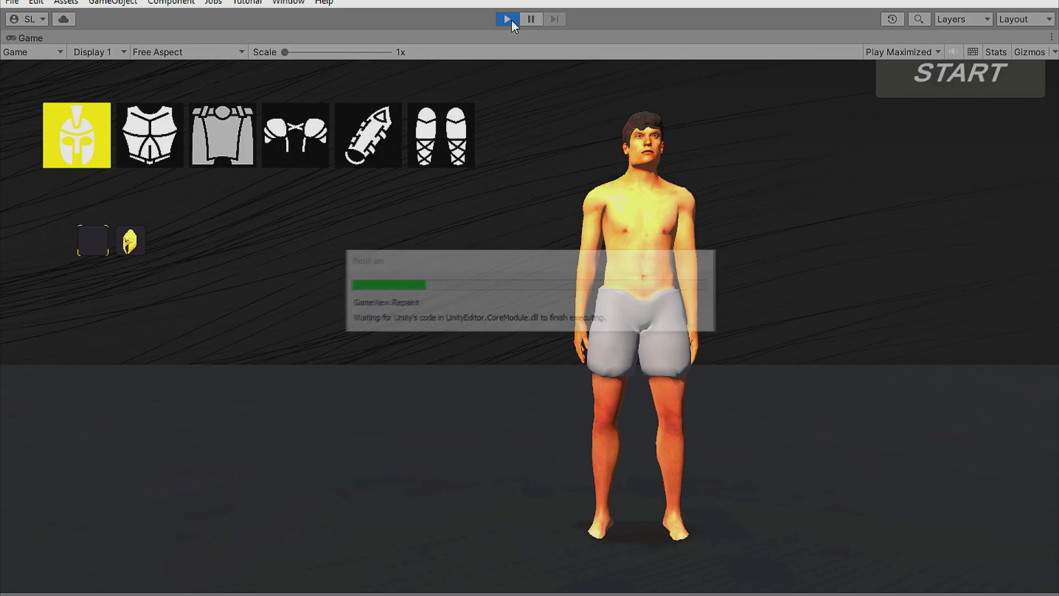
{"action": "left_click", "coordinate": [150, 143]}
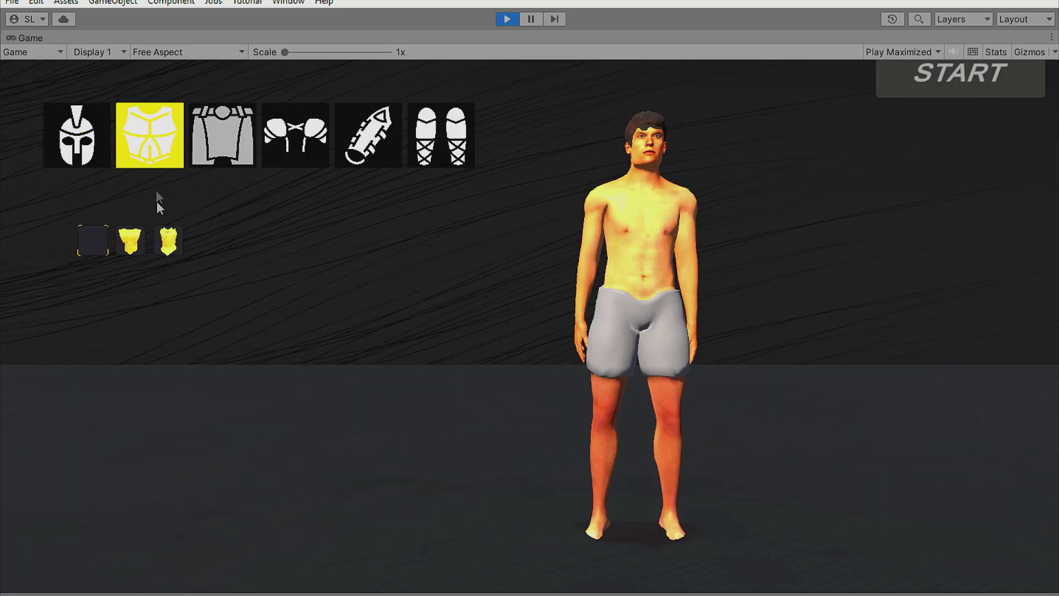
{"action": "left_click", "coordinate": [170, 241]}
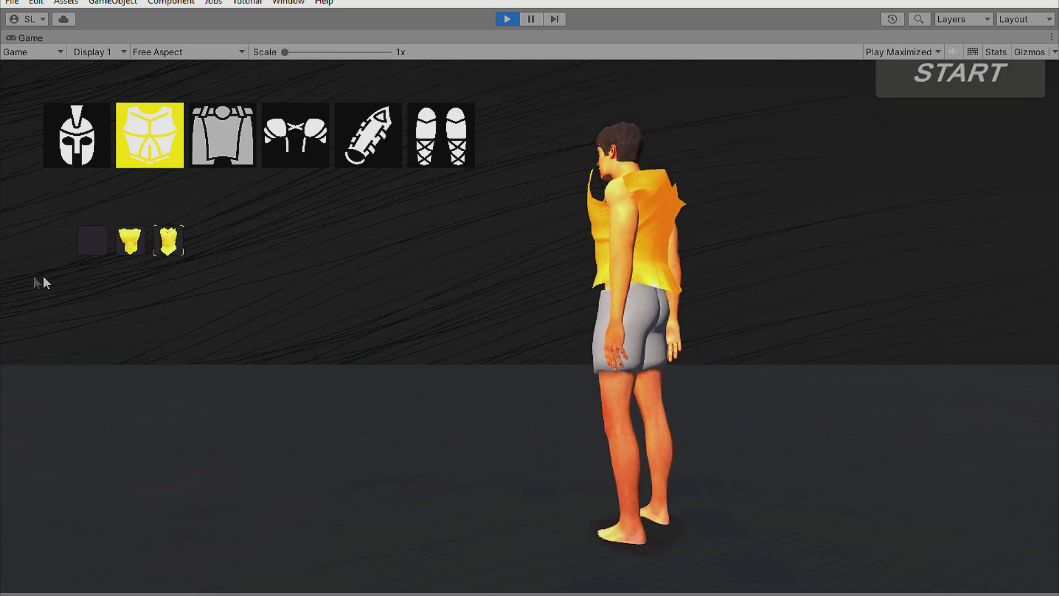
{"action": "left_click", "coordinate": [223, 141]}
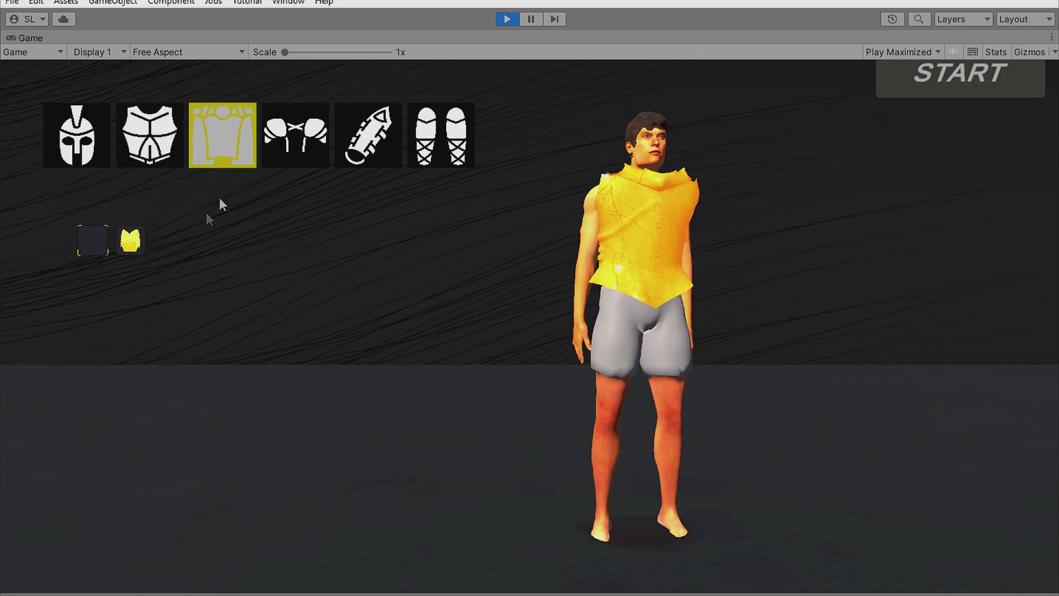
{"action": "left_click", "coordinate": [130, 241]}
Equip the character with the second pauldrons option and the bracers, leaving the greaves off.
{"action": "left_click", "coordinate": [298, 149]}
{"action": "left_click", "coordinate": [172, 245]}
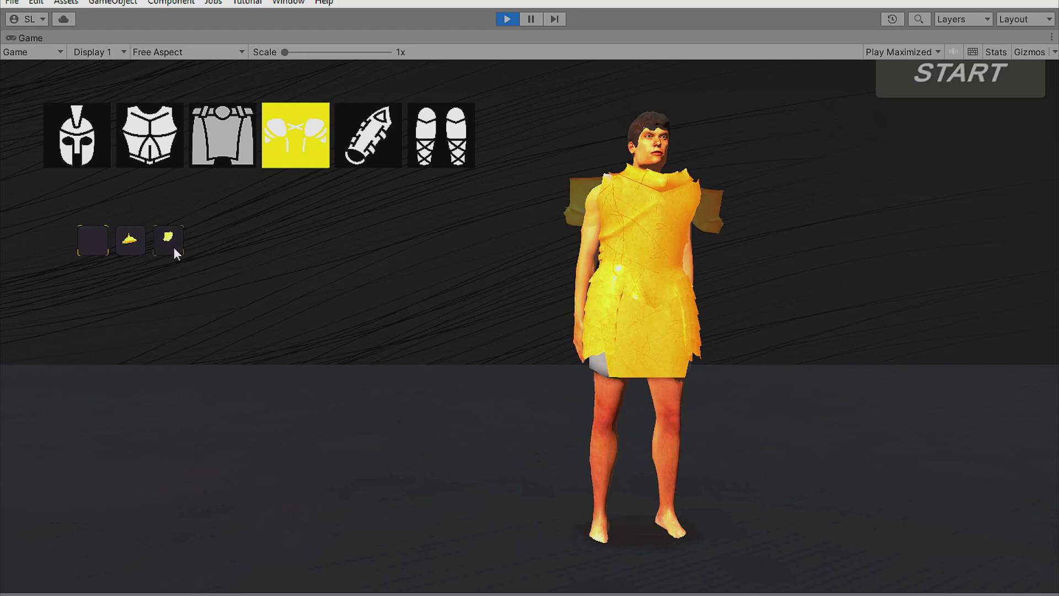
{"action": "left_click", "coordinate": [368, 143]}
{"action": "left_click", "coordinate": [445, 160]}
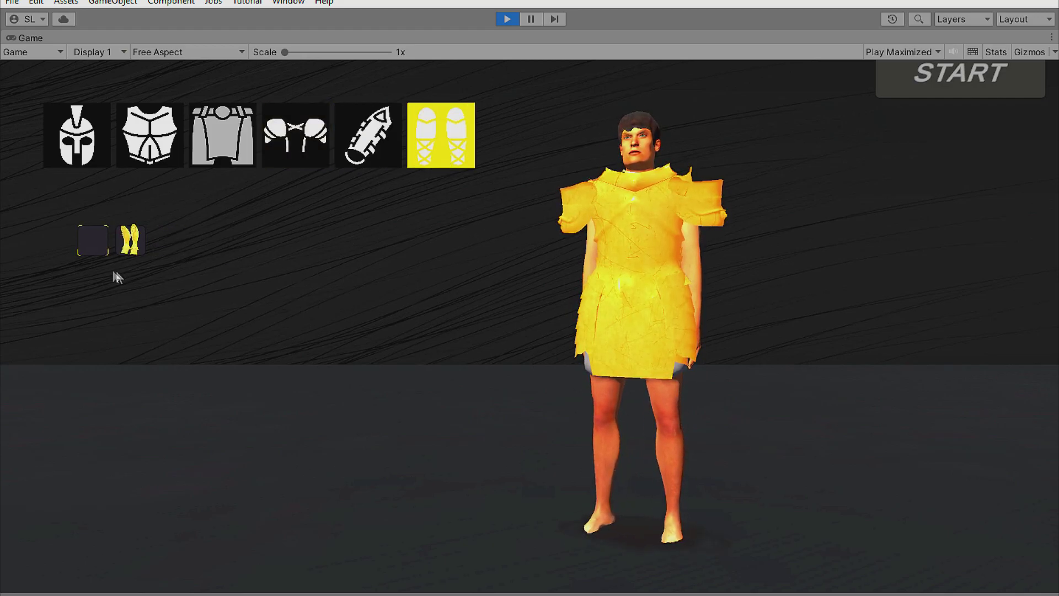
{"action": "left_click", "coordinate": [367, 160]}
{"action": "left_click", "coordinate": [132, 241]}
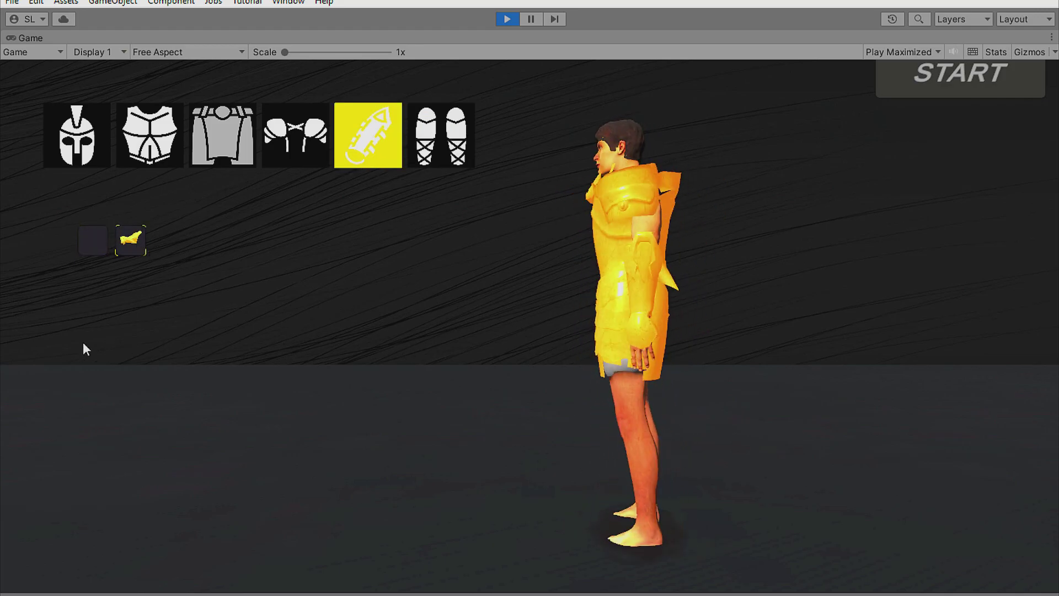
Start the game with the partly armored character, test its movement in several directions, and stop the run.
{"action": "key", "text": "Return"}
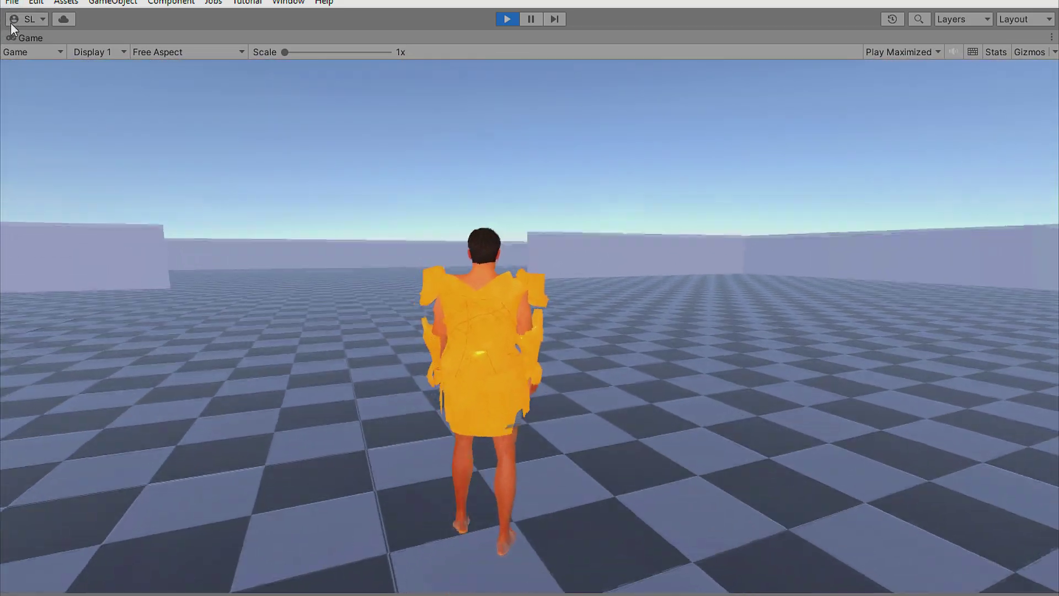
{"action": "key", "text": "s"}
{"action": "key", "text": "a"}
{"action": "key", "text": "d"}
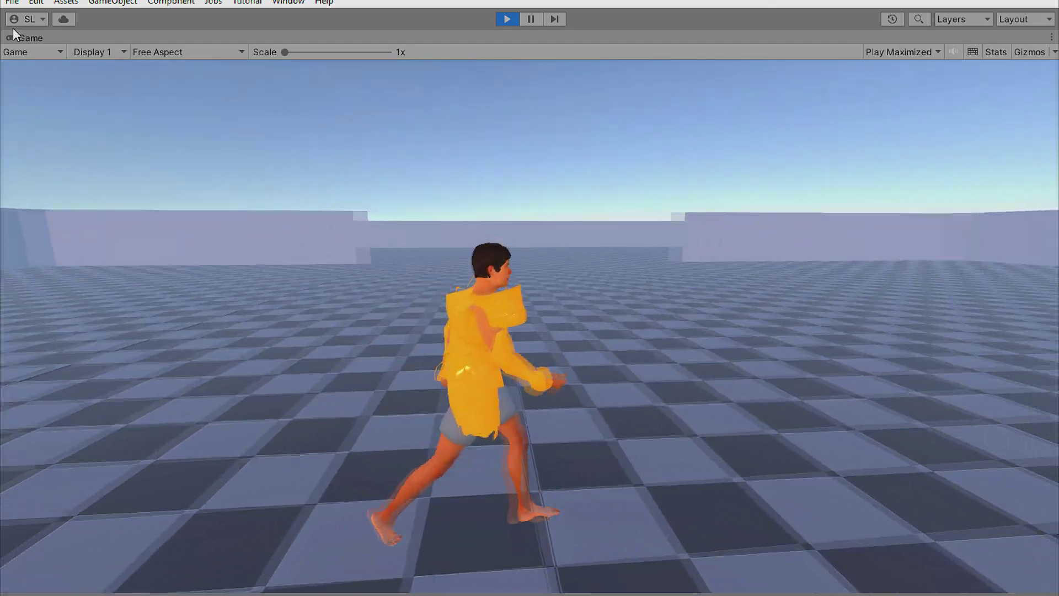
{"action": "key", "text": "s"}
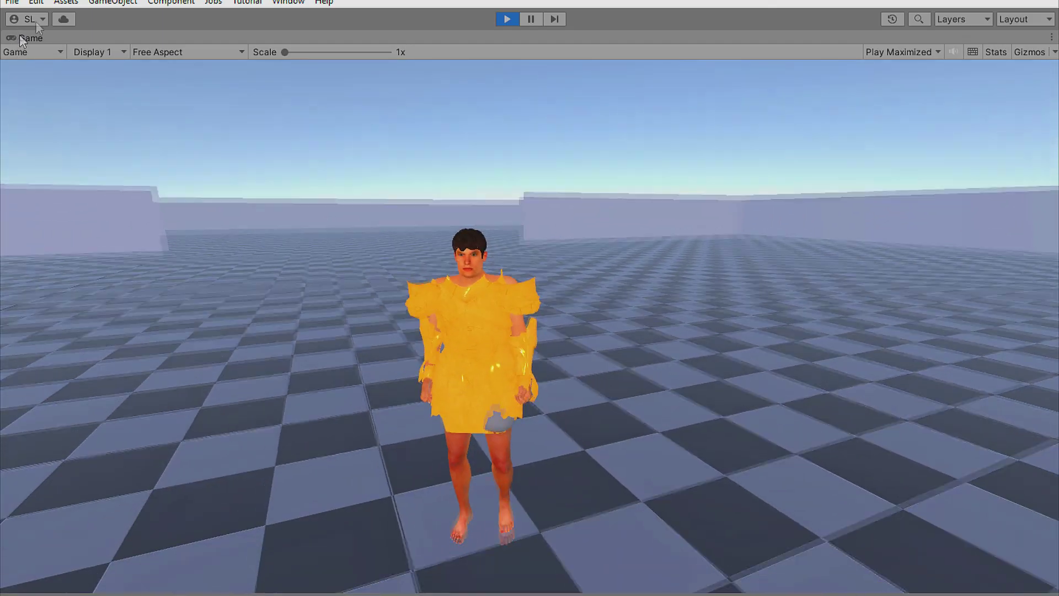
{"action": "left_click", "coordinate": [506, 20]}
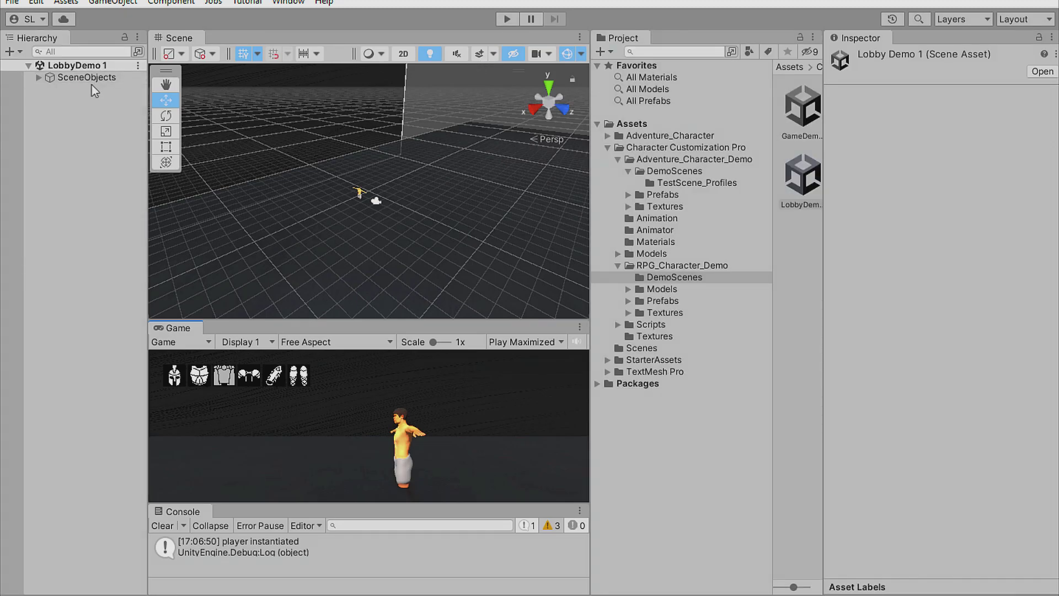
Expand SceneObjects in the LobbyDemo 1 scene and examine the LobbyCamera object and its components.
{"action": "left_click", "coordinate": [38, 77]}
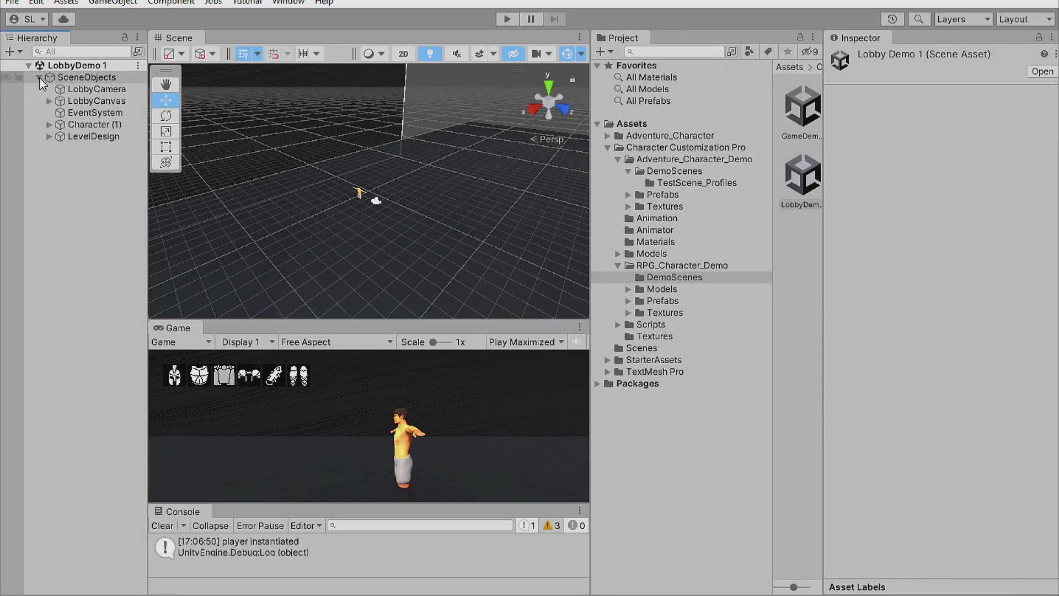
{"action": "left_click", "coordinate": [109, 85]}
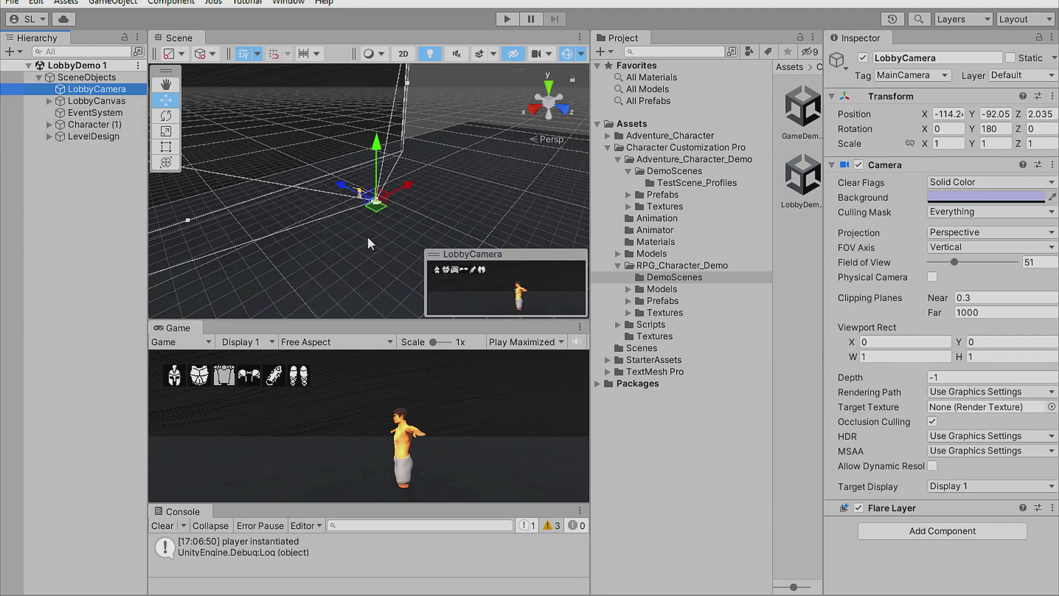
{"action": "key", "text": "f"}
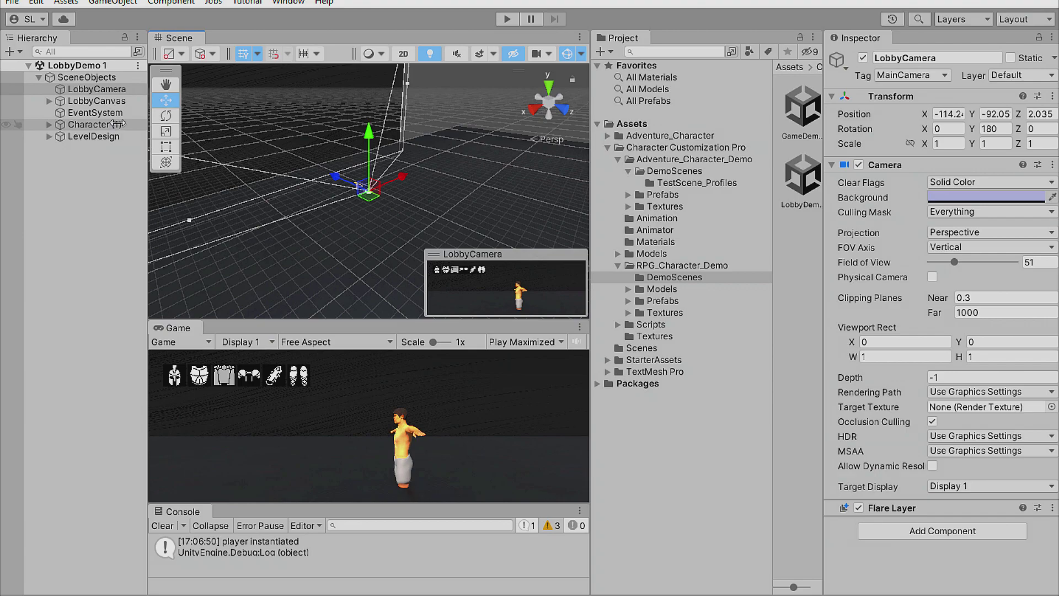
Examine LobbyCanvas's Canvas Manager script, its Game Scene Name field, and the Character Custom script's sprite lists.
{"action": "left_click", "coordinate": [96, 101]}
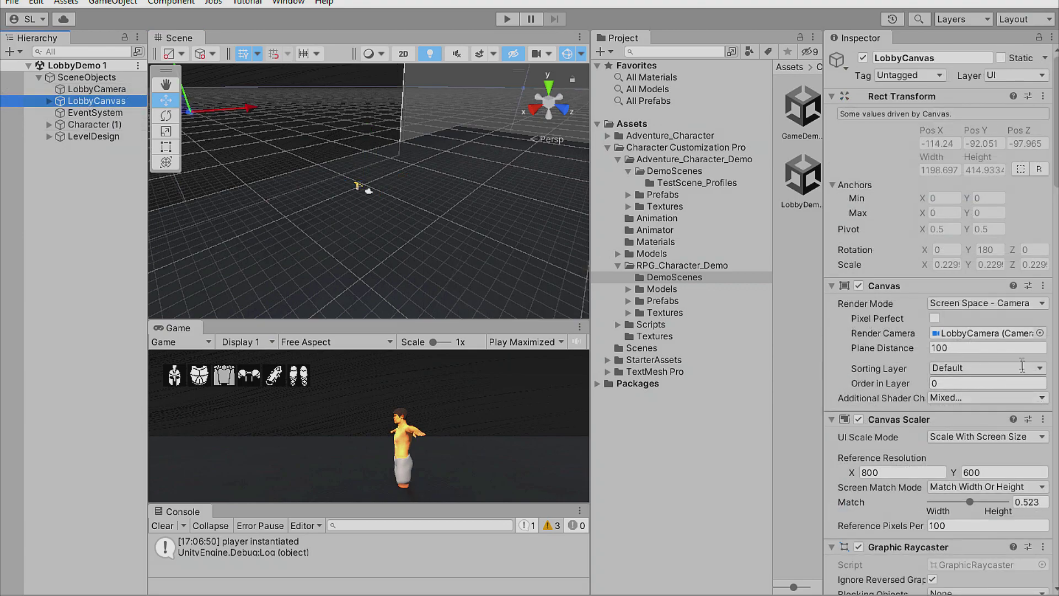
{"action": "scroll", "coordinate": [1018, 373], "scroll_direction": "down", "scroll_amount": 8}
{"action": "scroll", "coordinate": [1015, 376], "scroll_direction": "down", "scroll_amount": 15}
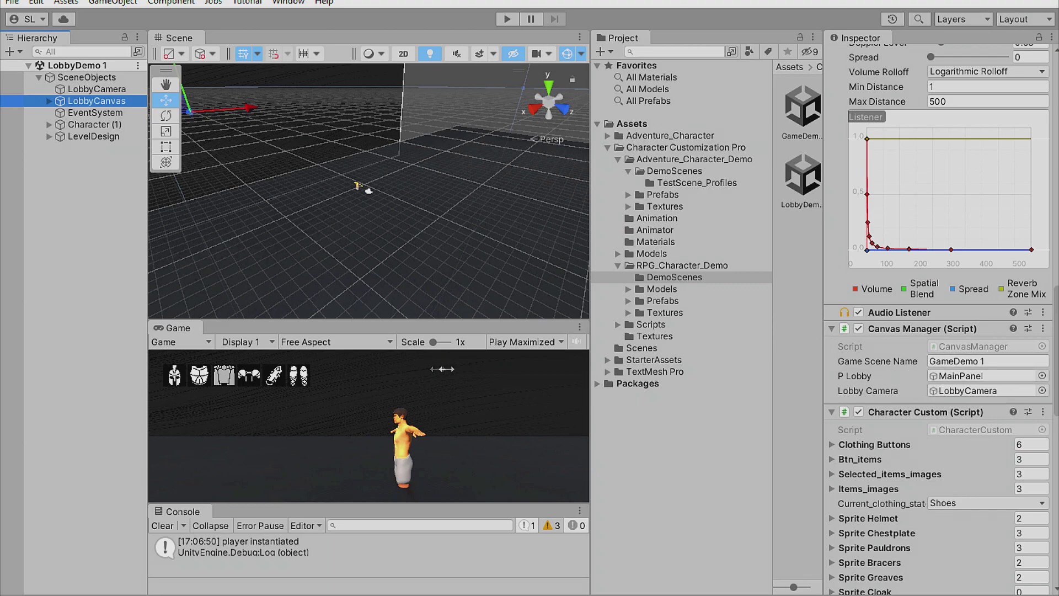
{"action": "left_click_drag", "start_coordinate": [591, 392], "coordinate": [652, 386]}
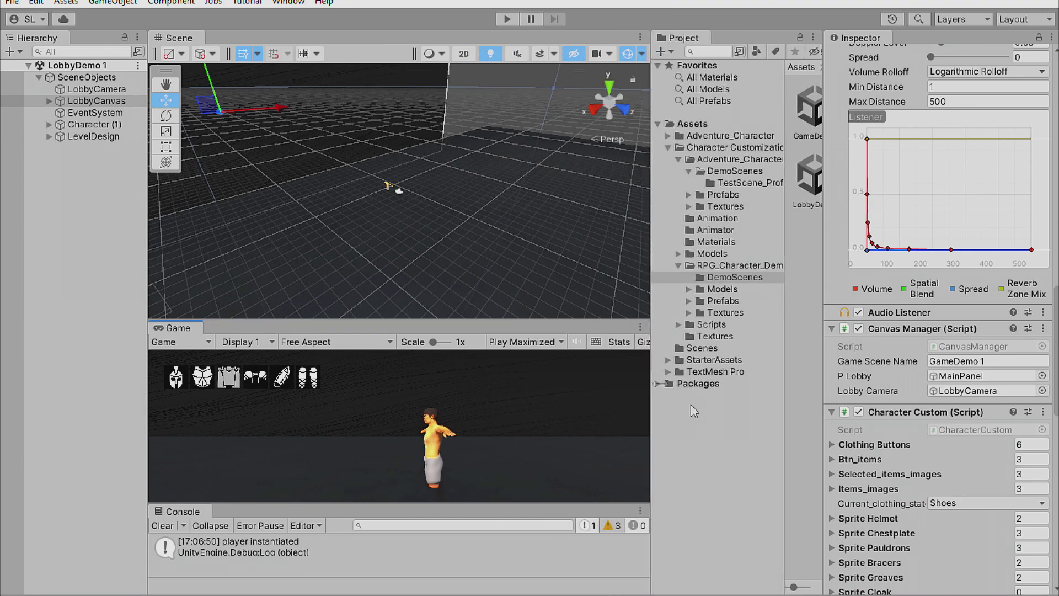
{"action": "left_click", "coordinate": [945, 362]}
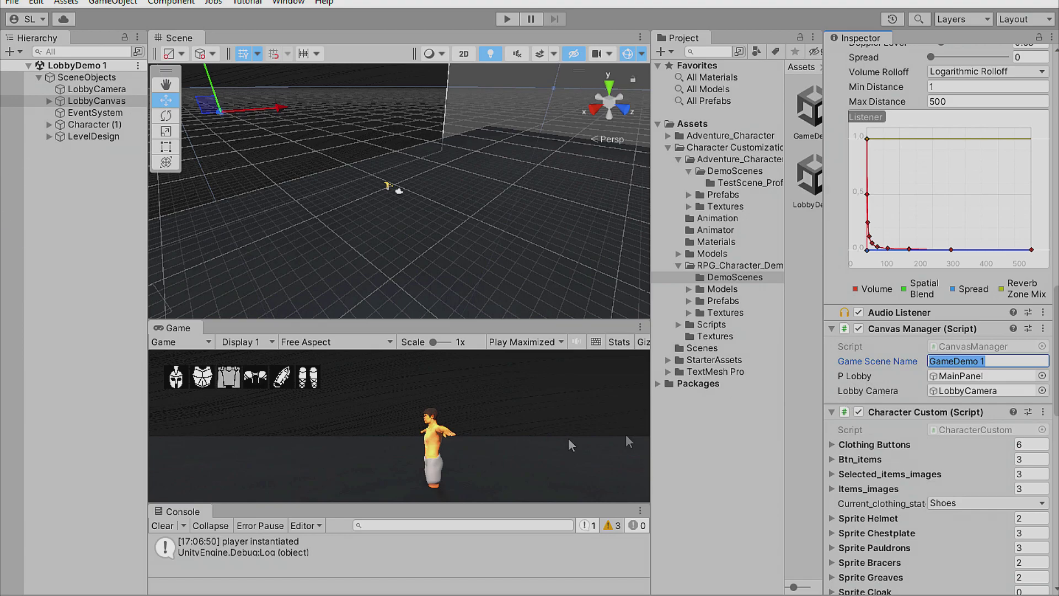
{"action": "scroll", "coordinate": [910, 421], "scroll_direction": "down", "scroll_amount": 3}
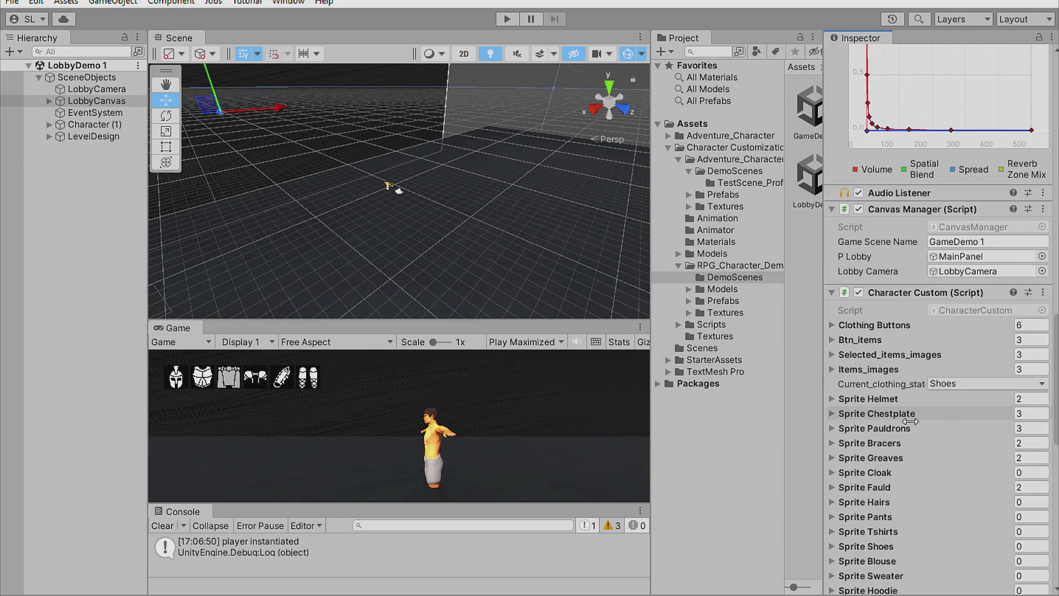
{"action": "scroll", "coordinate": [910, 421], "scroll_direction": "down", "scroll_amount": 3}
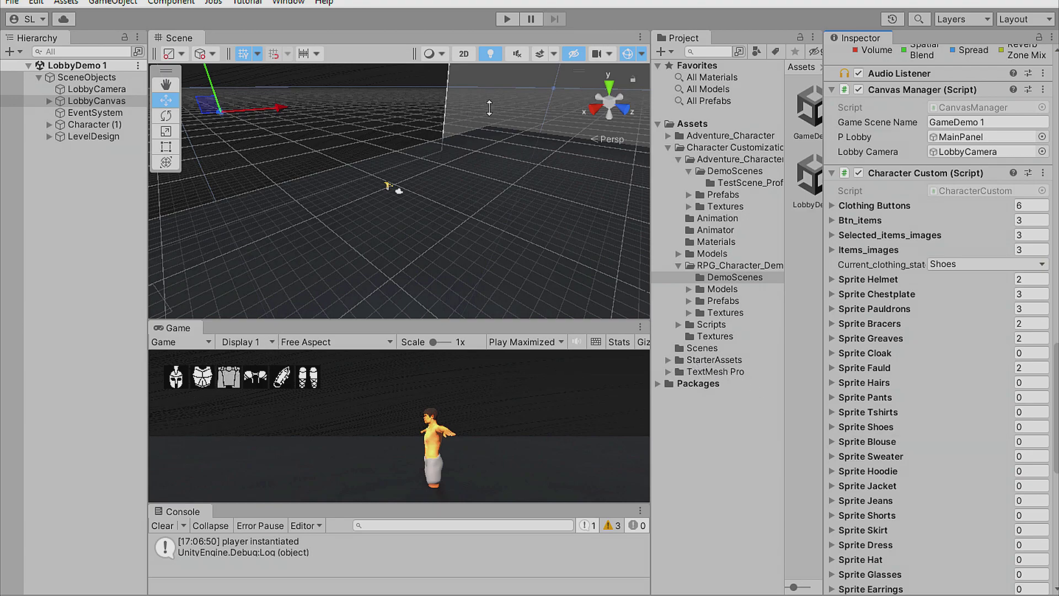
Switch the game view's play behavior to Play Focused, run the lobby, and show the chestplate options.
{"action": "left_click", "coordinate": [526, 342]}
{"action": "left_click", "coordinate": [535, 358]}
{"action": "left_click", "coordinate": [507, 19]}
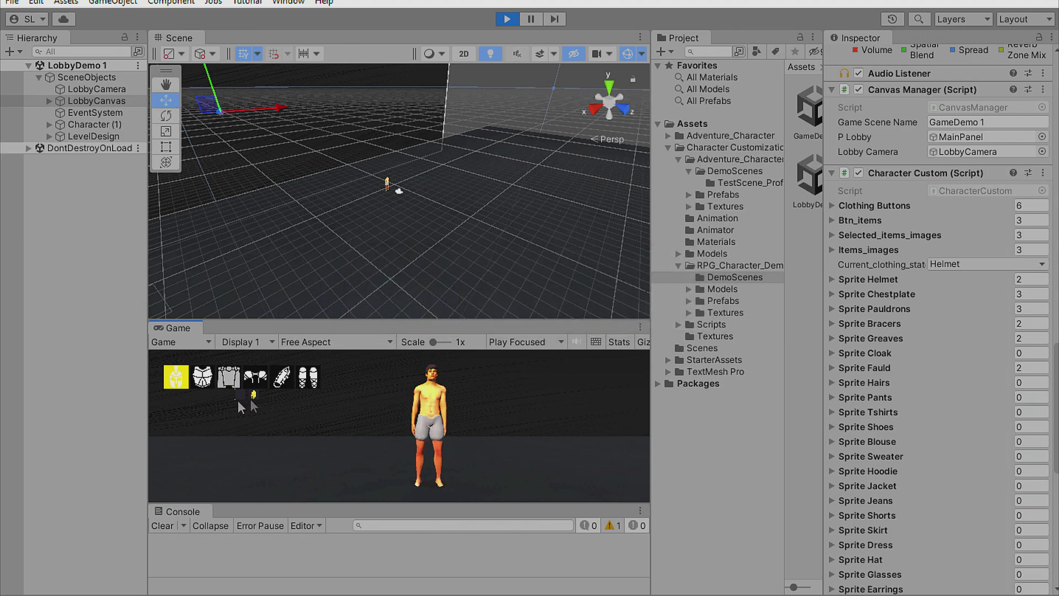
{"action": "left_click", "coordinate": [210, 379]}
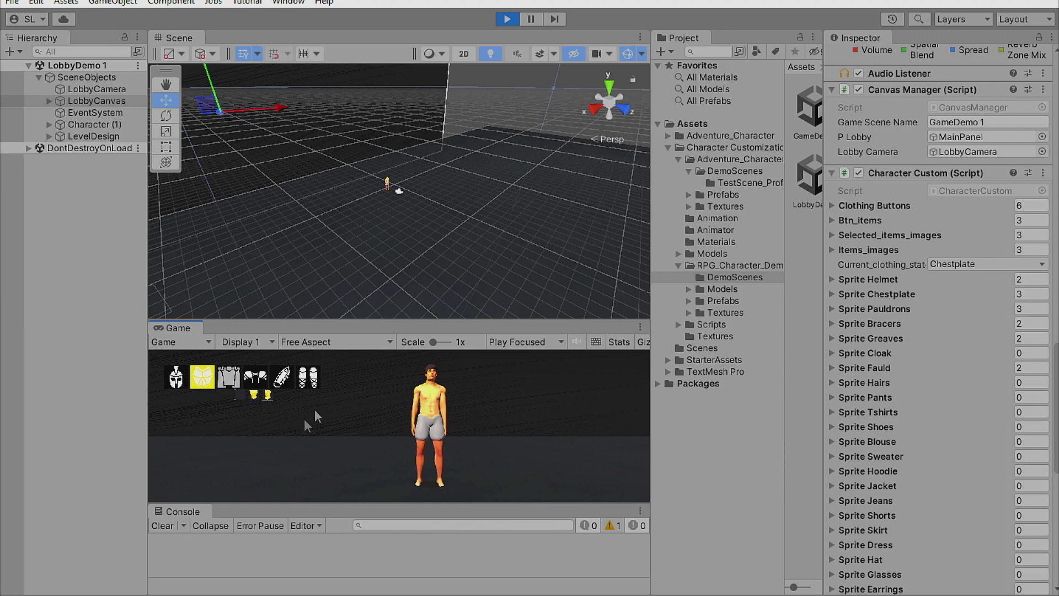
Browse the UIX prefabs folder of RPG_Character_Demo and examine the chestplate and disabled armor icon sprite prefabs.
{"action": "left_click", "coordinate": [689, 302]}
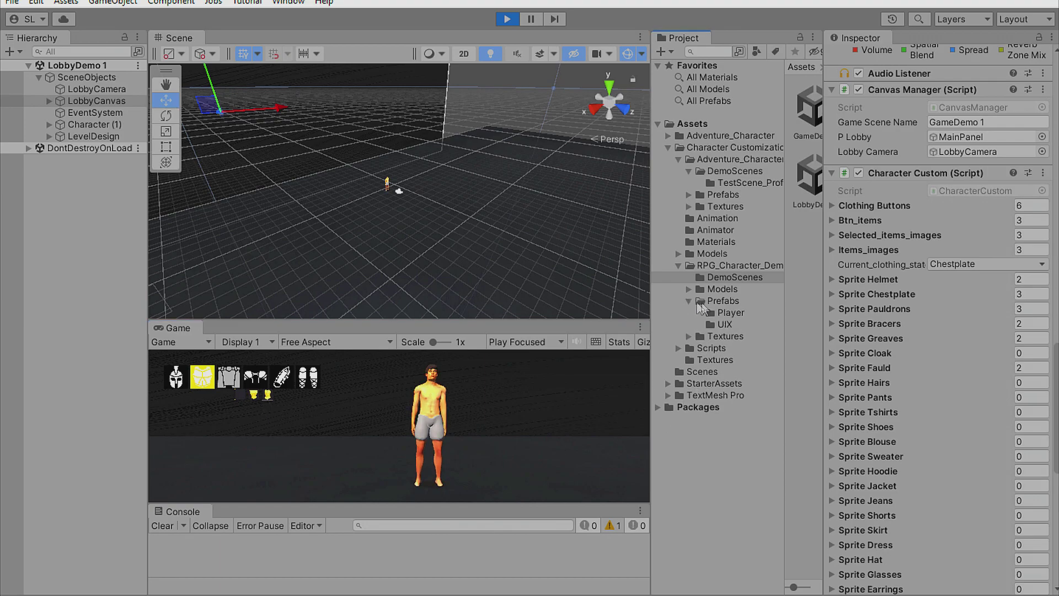
{"action": "left_click", "coordinate": [719, 324]}
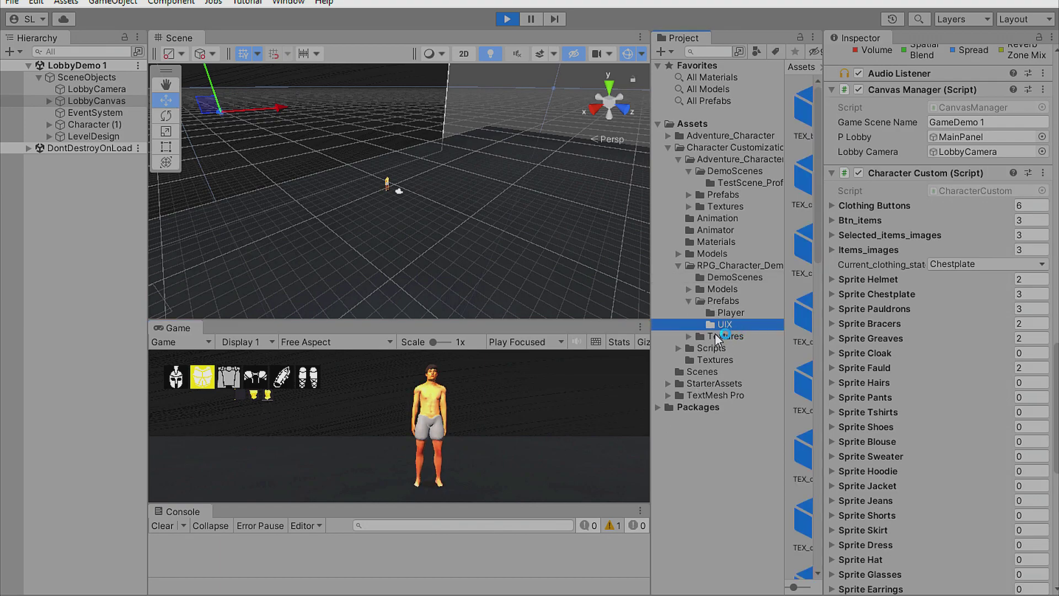
{"action": "left_click_drag", "start_coordinate": [652, 327], "coordinate": [518, 326]}
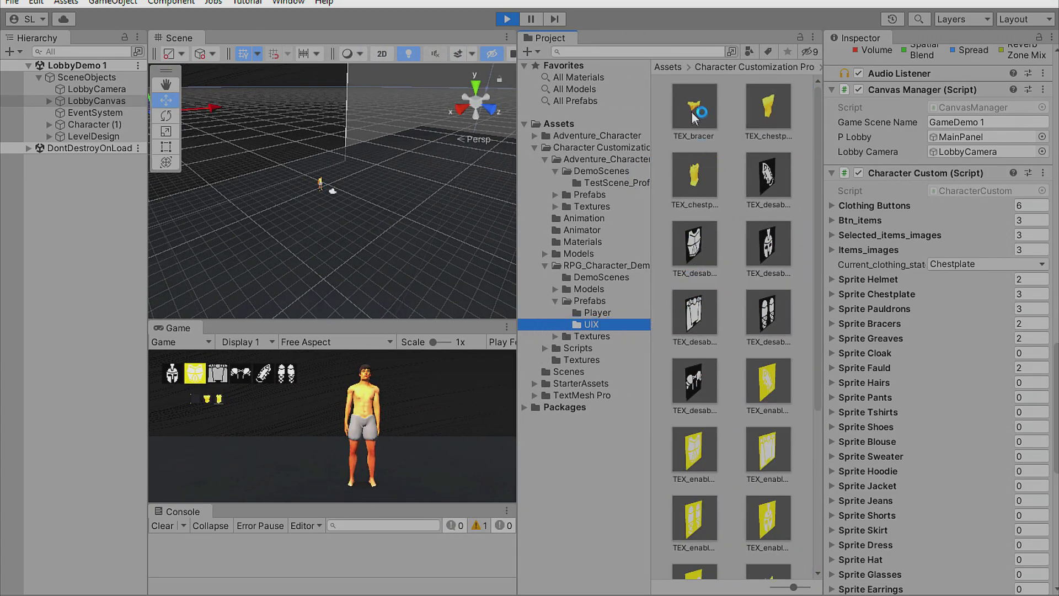
{"action": "left_click", "coordinate": [693, 193]}
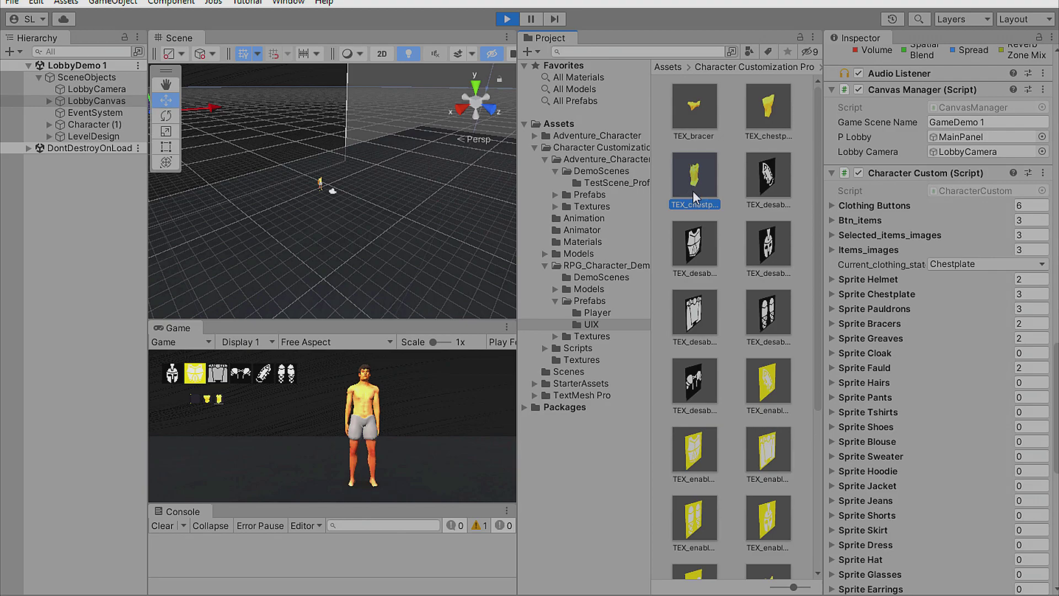
{"action": "left_click", "coordinate": [770, 116]}
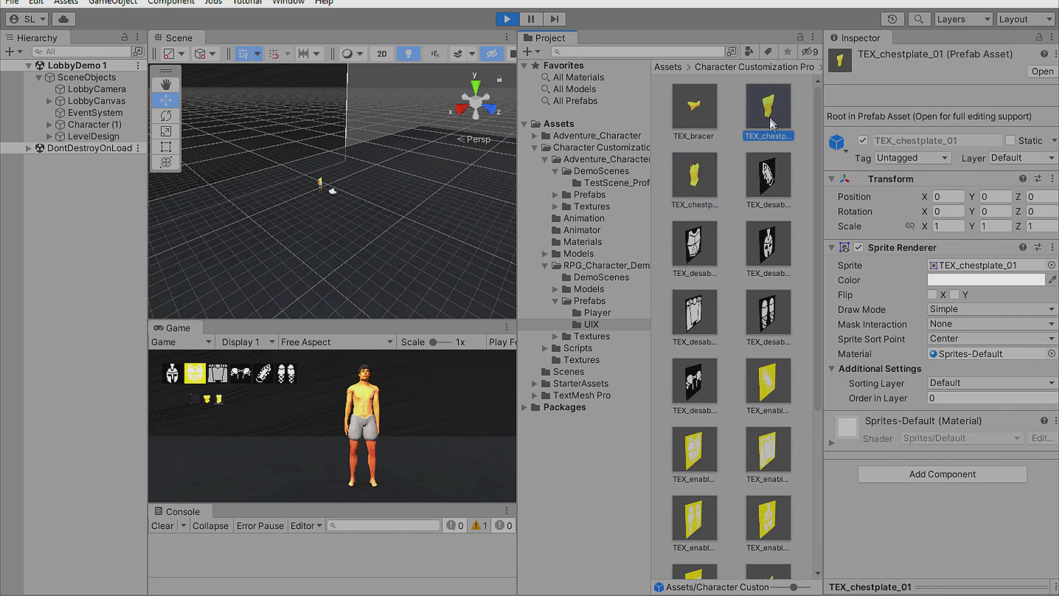
{"action": "left_click", "coordinate": [683, 256]}
{"action": "left_click", "coordinate": [693, 323]}
{"action": "left_click", "coordinate": [749, 322]}
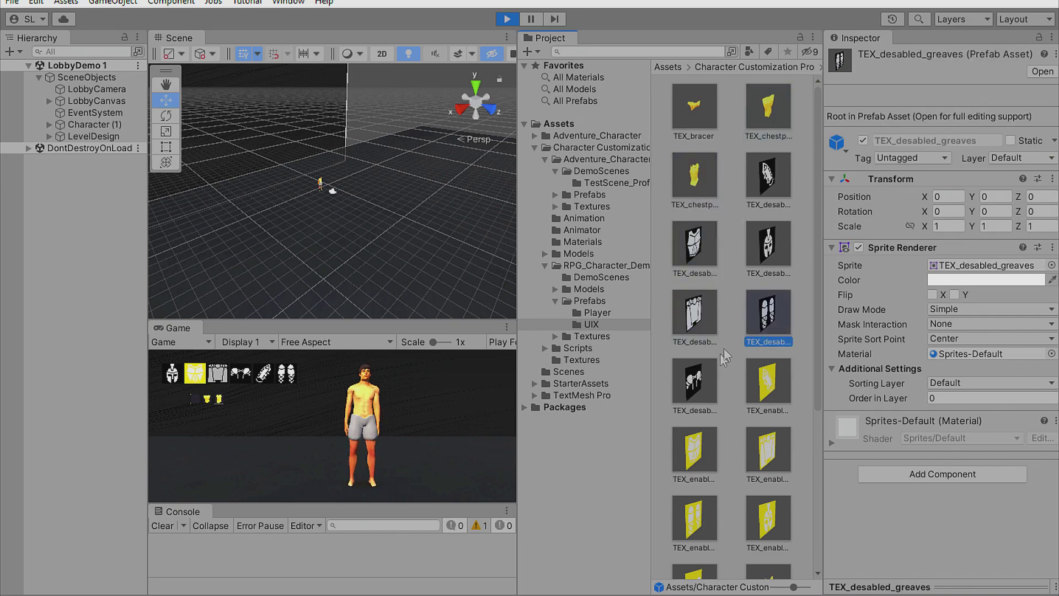
Look through the UIX textures folder of RPG_Character_Demo and return to the UIX prefabs folder.
{"action": "left_click", "coordinate": [594, 338]}
{"action": "left_click", "coordinate": [555, 336]}
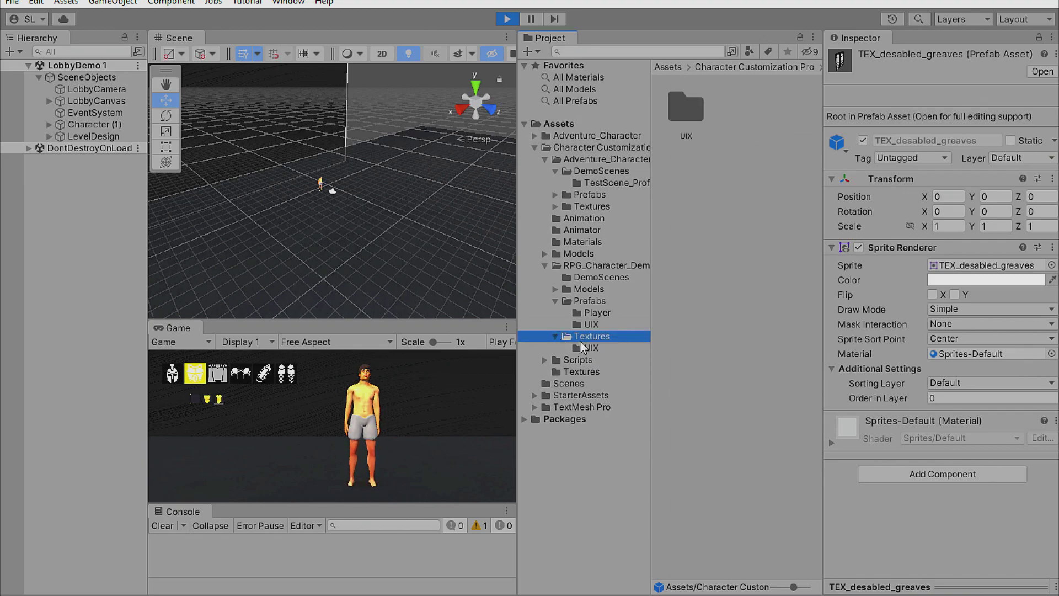
{"action": "left_click", "coordinate": [601, 348]}
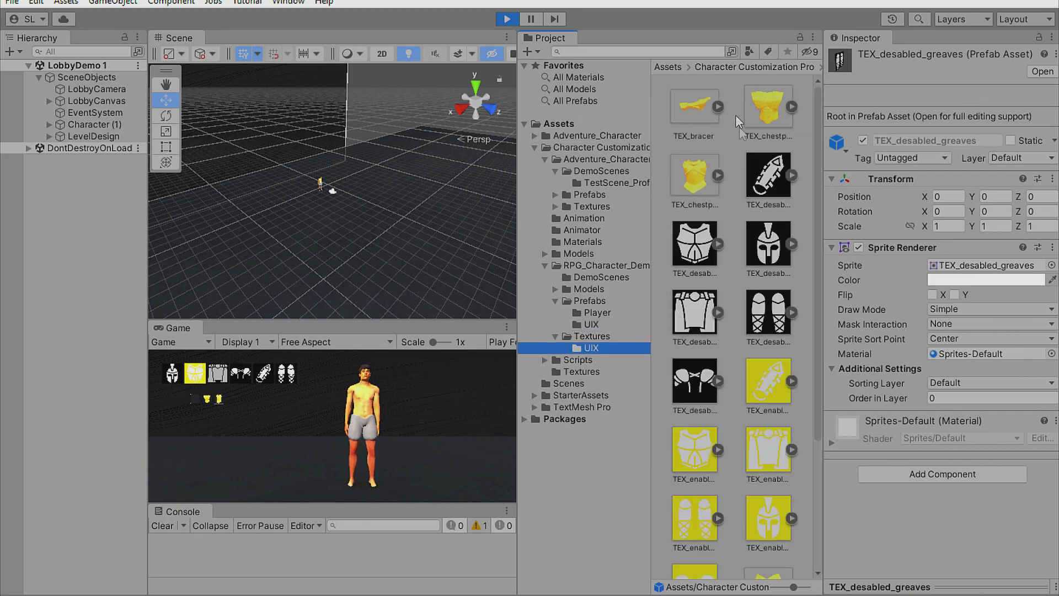
{"action": "left_click", "coordinate": [596, 324]}
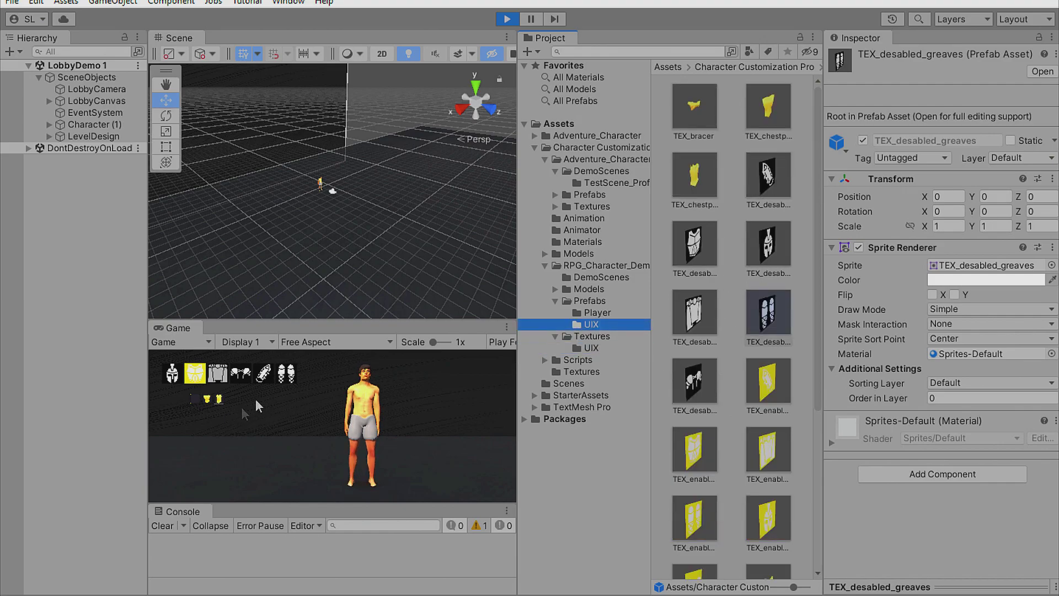
Equip a chestplate on the running lobby's character and show the Clothing Buttons list in LobbyCanvas's Character Custom script.
{"action": "left_click", "coordinate": [220, 402]}
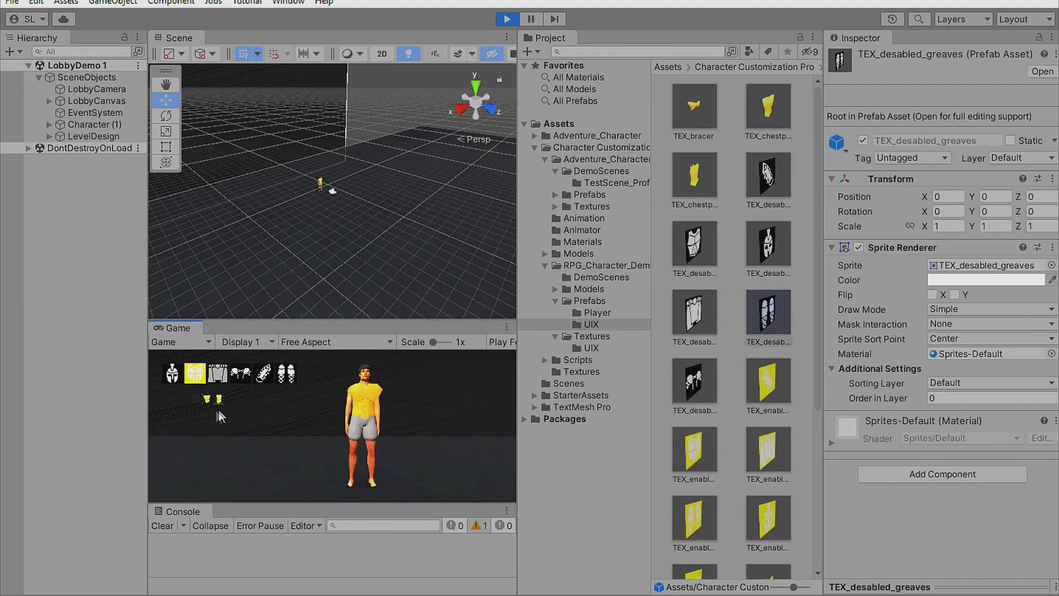
{"action": "left_click", "coordinate": [99, 100]}
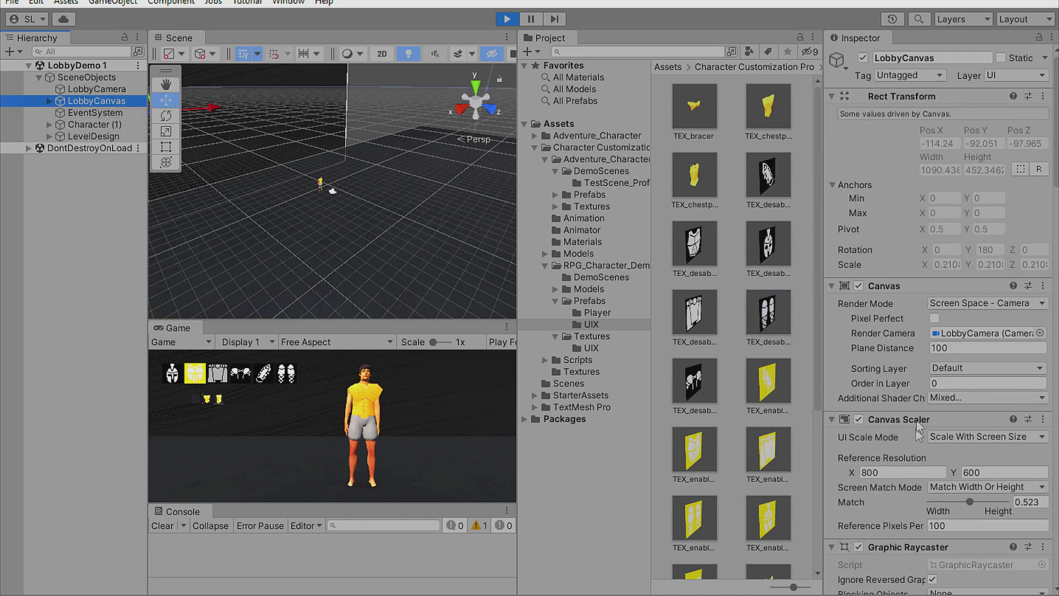
{"action": "scroll", "coordinate": [908, 473], "scroll_direction": "down", "scroll_amount": 3}
{"action": "scroll", "coordinate": [907, 475], "scroll_direction": "down", "scroll_amount": 5}
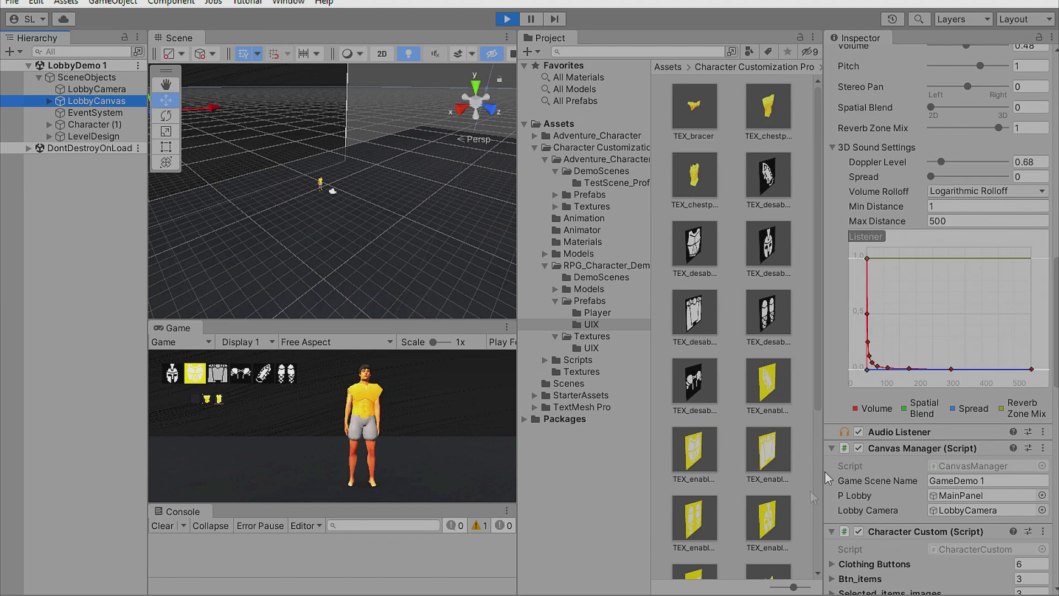
{"action": "scroll", "coordinate": [969, 479], "scroll_direction": "down", "scroll_amount": 2}
{"action": "scroll", "coordinate": [939, 461], "scroll_direction": "down", "scroll_amount": 5}
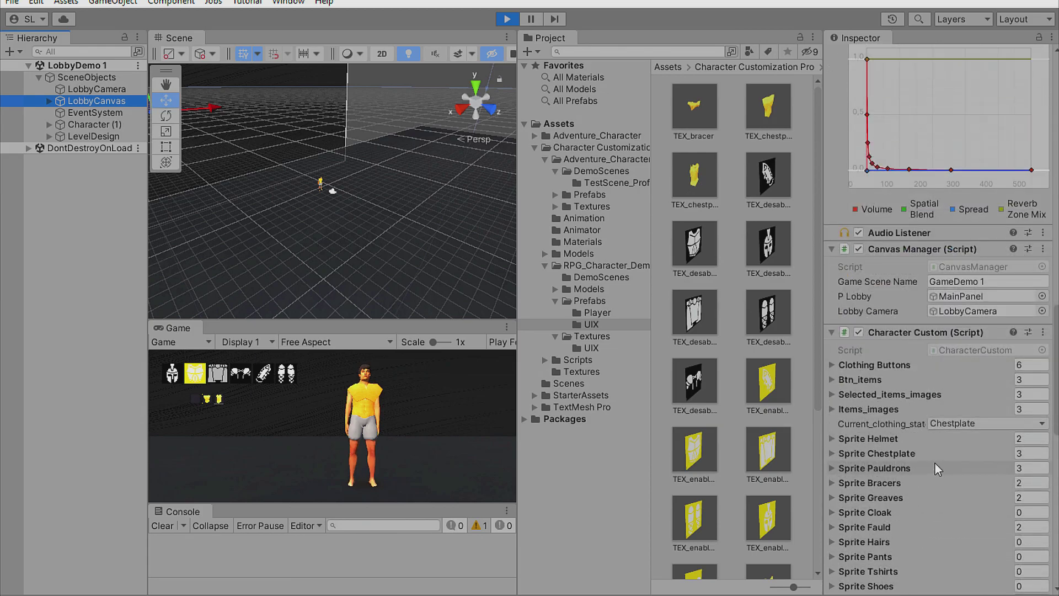
{"action": "scroll", "coordinate": [935, 464], "scroll_direction": "down", "scroll_amount": 5}
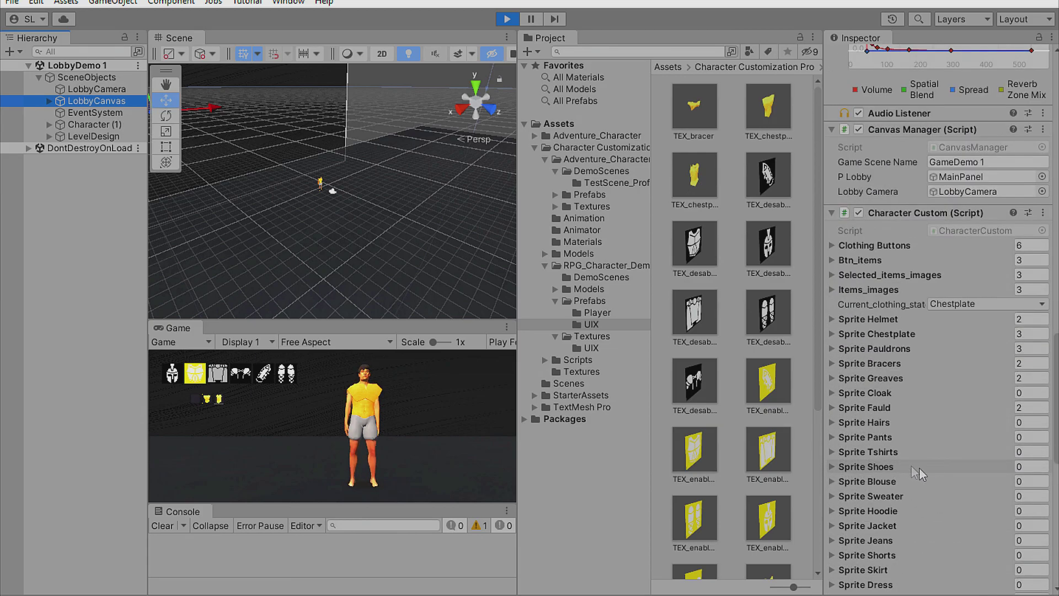
{"action": "left_click", "coordinate": [834, 246]}
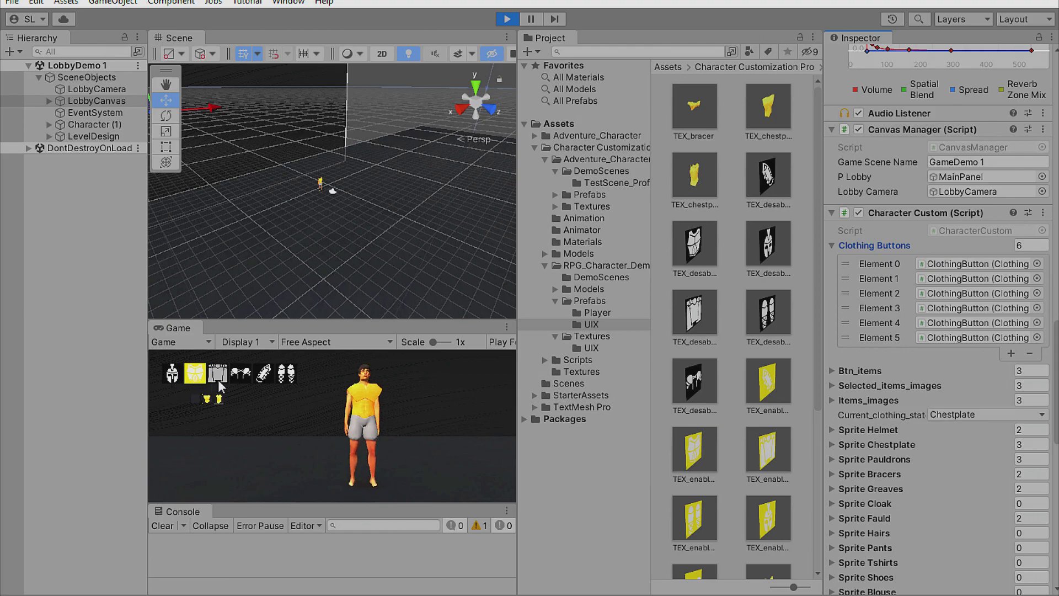
Locate the Element 0 clothing button in the hierarchy, select it, and frame it in the 2D scene view with the Rect tool.
{"action": "left_click", "coordinate": [988, 264]}
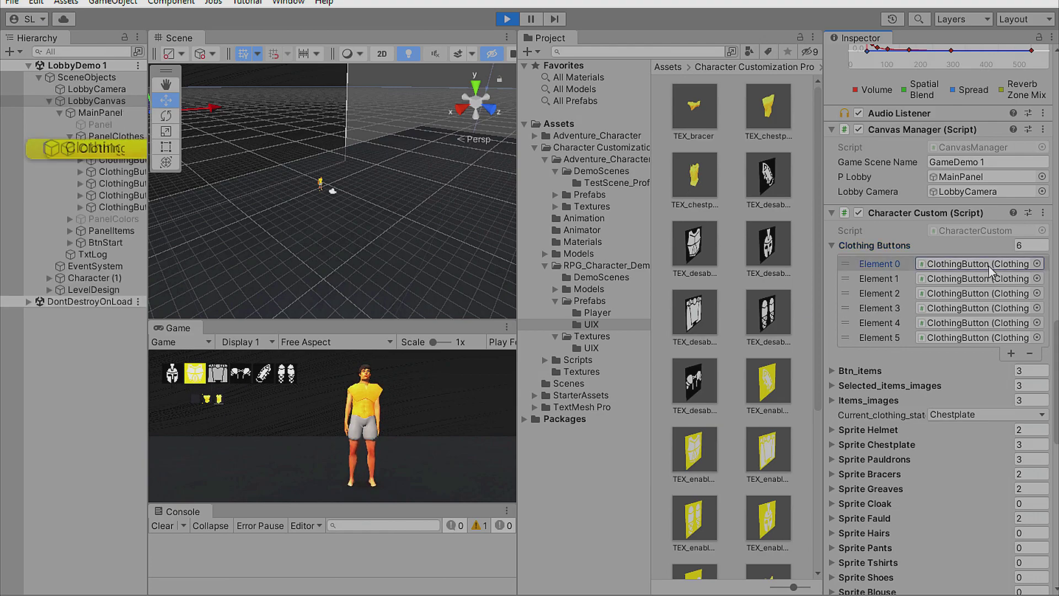
{"action": "left_click", "coordinate": [121, 149]}
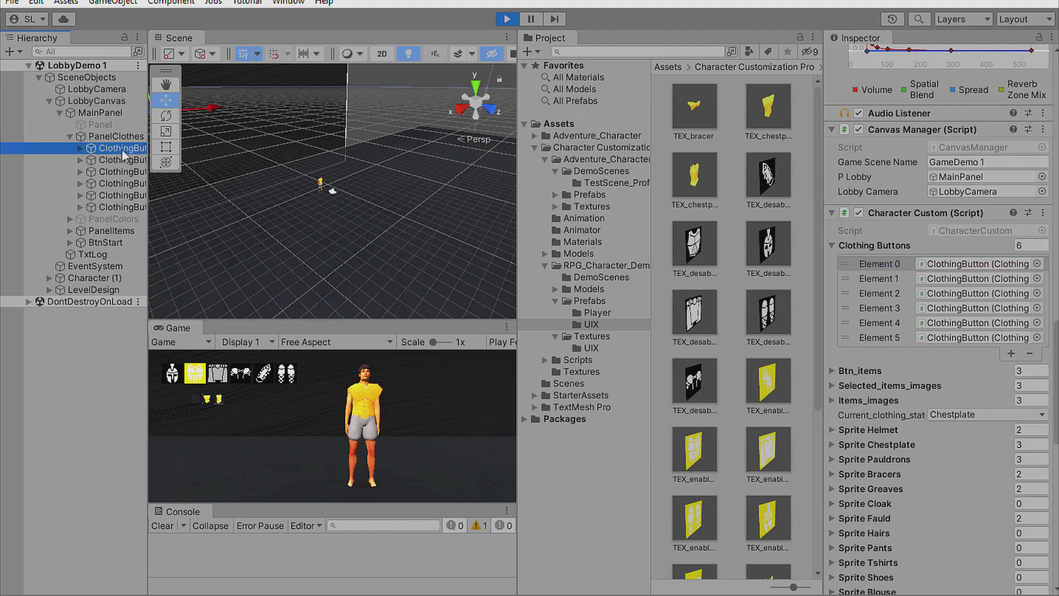
{"action": "left_click", "coordinate": [382, 54]}
{"action": "key", "text": "t"}
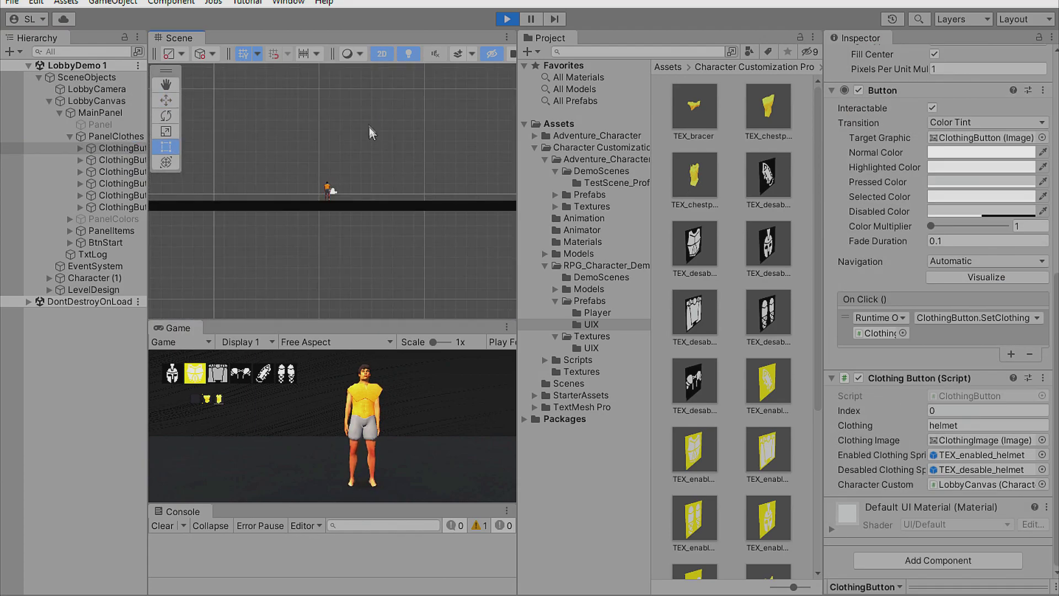
{"action": "key", "text": "f"}
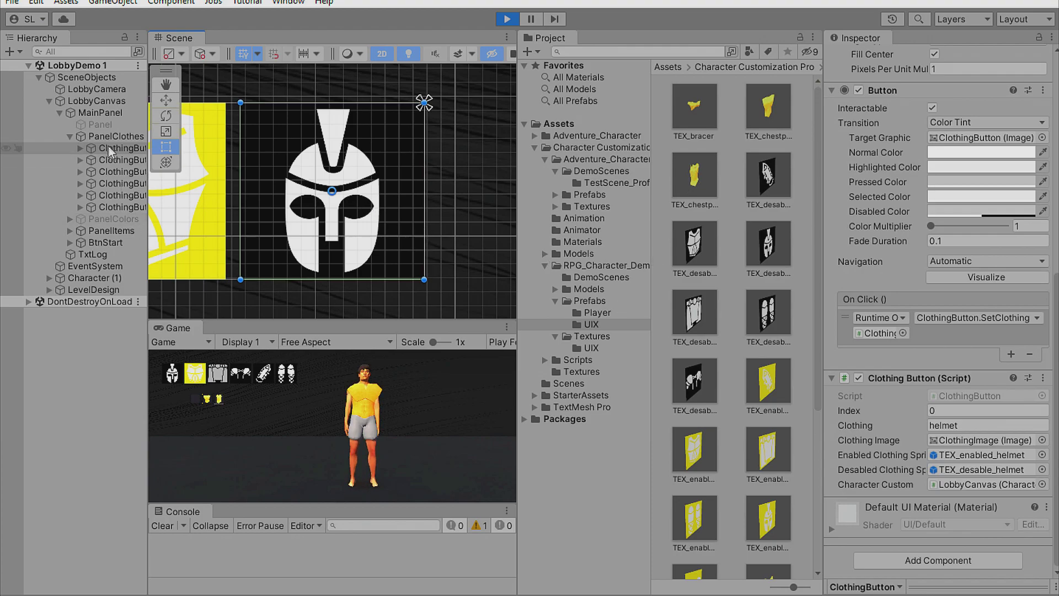
Locate the chestplate clothing button from LobbyCanvas's Clothing Buttons list, select it, and frame it in the scene view.
{"action": "left_click", "coordinate": [104, 101]}
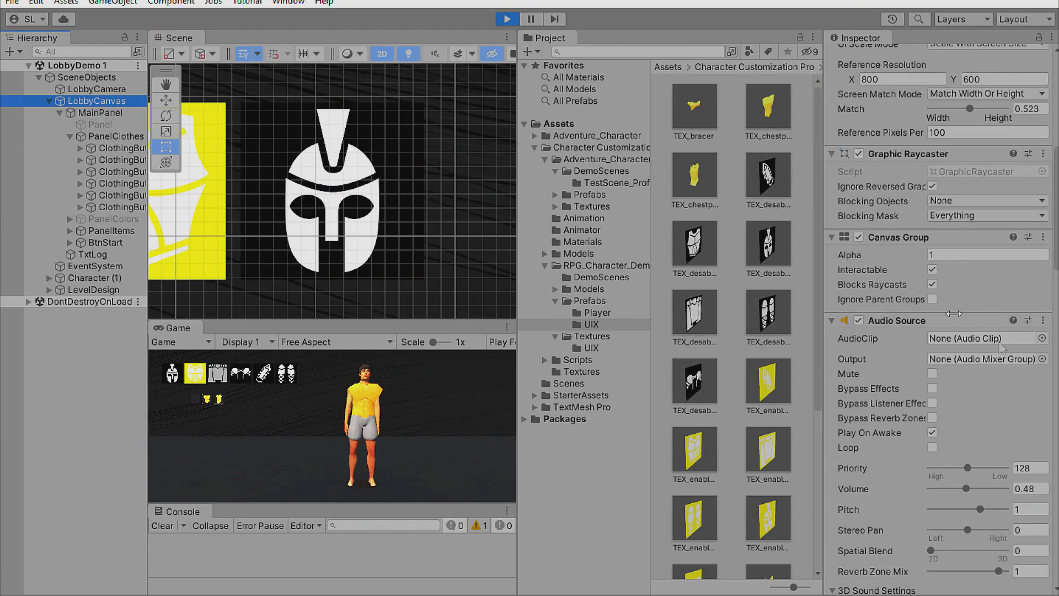
{"action": "scroll", "coordinate": [1000, 434], "scroll_direction": "down", "scroll_amount": 10}
{"action": "scroll", "coordinate": [1000, 435], "scroll_direction": "down", "scroll_amount": 8}
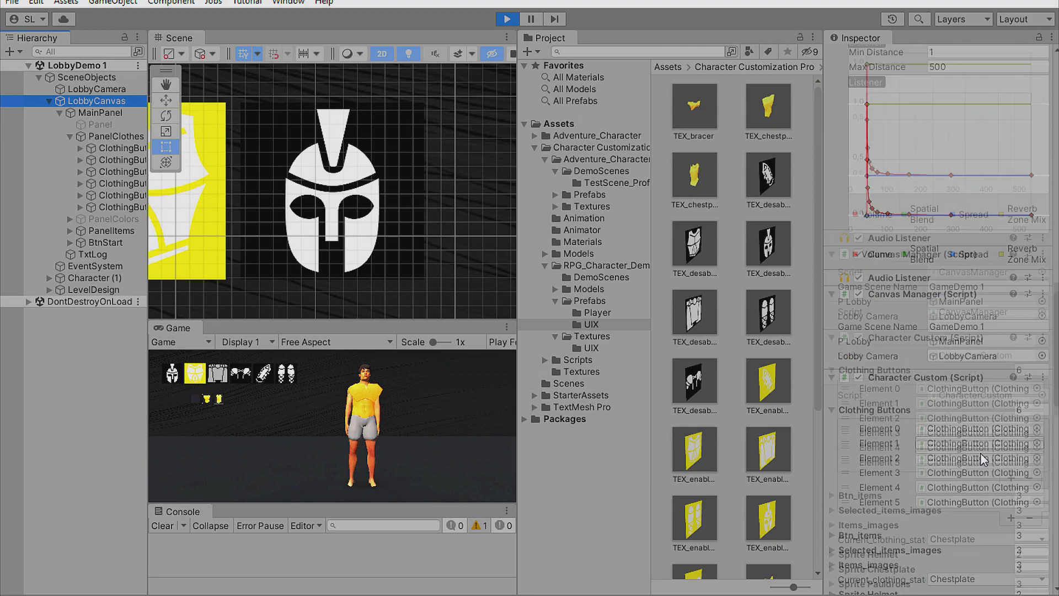
{"action": "left_click", "coordinate": [975, 349]}
{"action": "left_click", "coordinate": [976, 361]}
{"action": "left_click", "coordinate": [117, 161]}
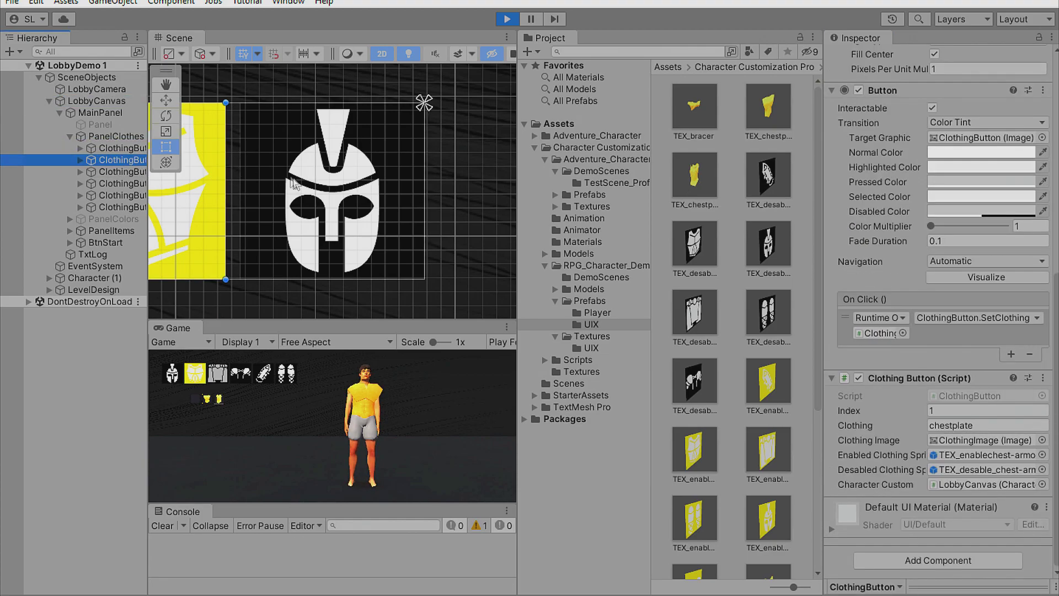
{"action": "key", "text": "f"}
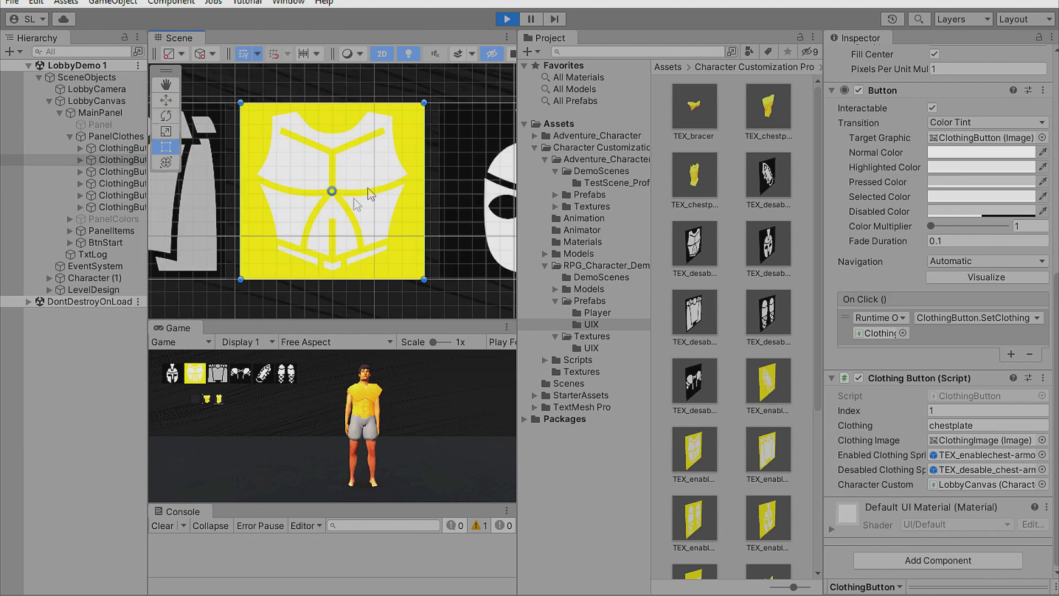
Show the Btn_items list in LobbyCanvas's Character Custom script, select its Element 0 BtnItem, and view the item buttons in the scene.
{"action": "left_click", "coordinate": [99, 101]}
{"action": "scroll", "coordinate": [1001, 443], "scroll_direction": "down", "scroll_amount": 12}
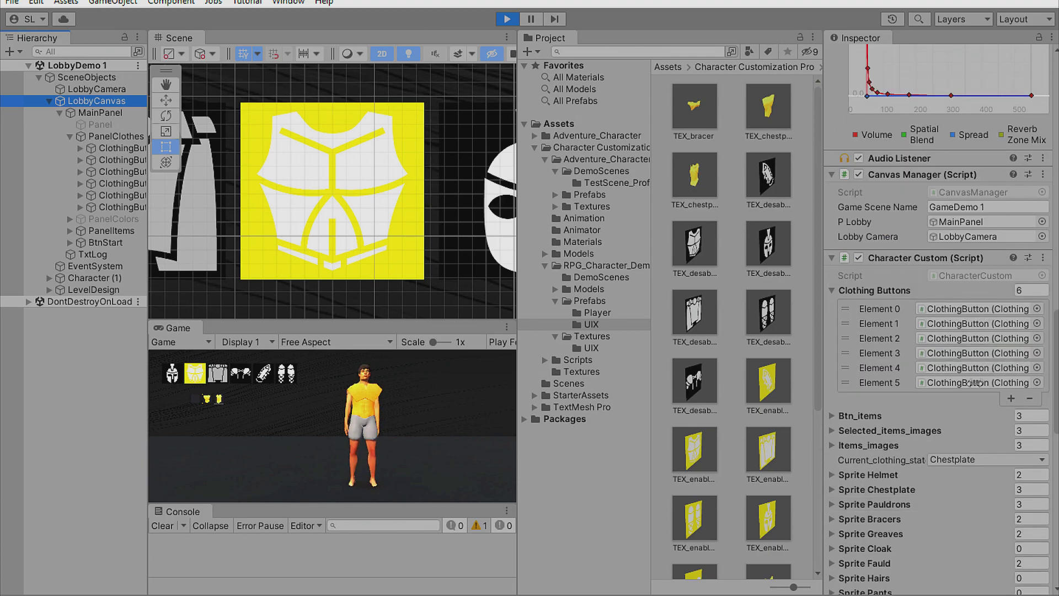
{"action": "left_click", "coordinate": [841, 422]}
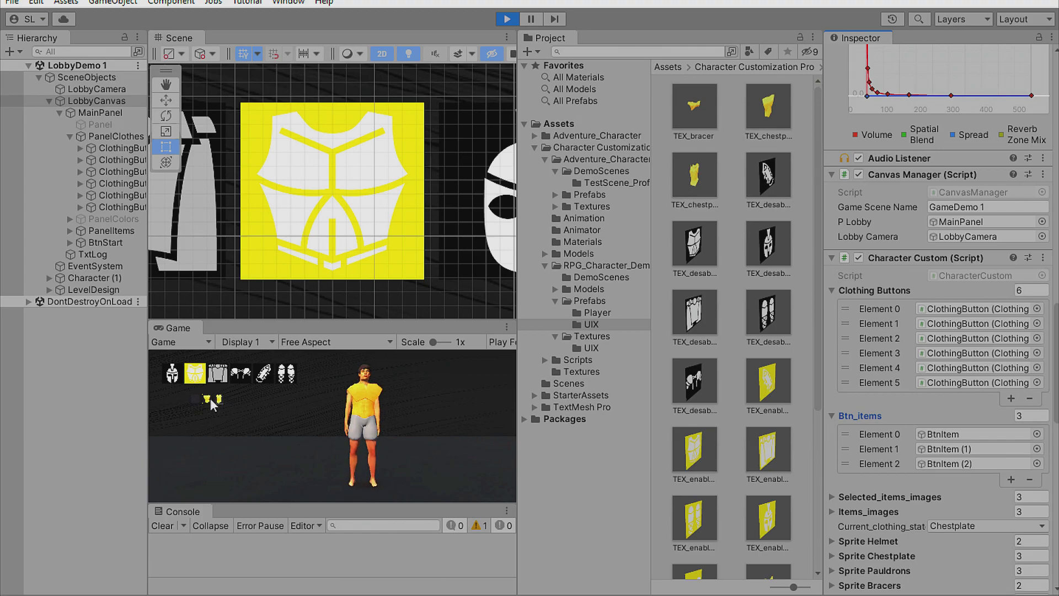
{"action": "left_click", "coordinate": [961, 435]}
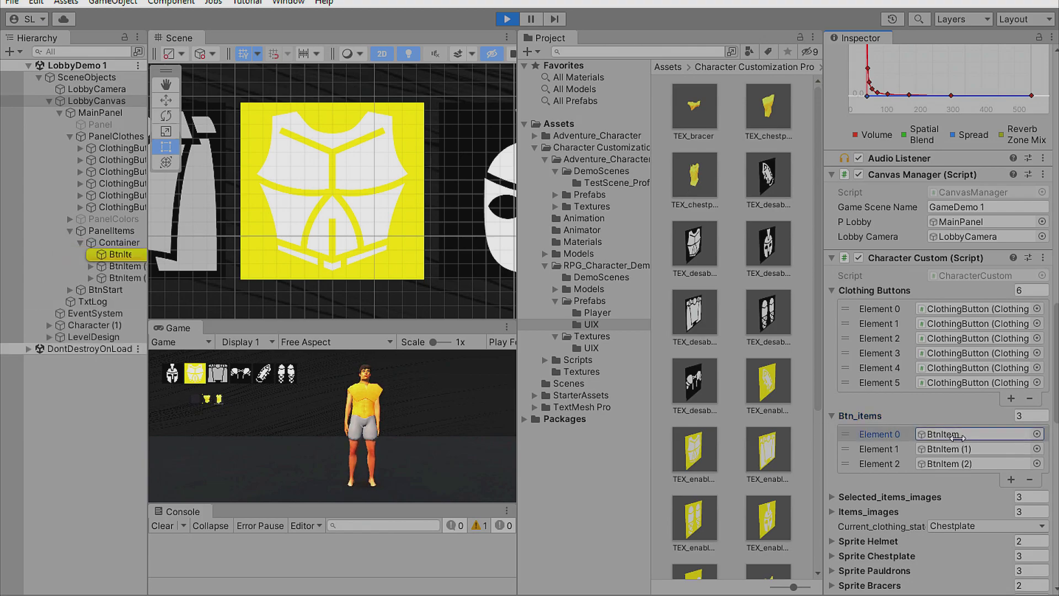
{"action": "left_click", "coordinate": [122, 255]}
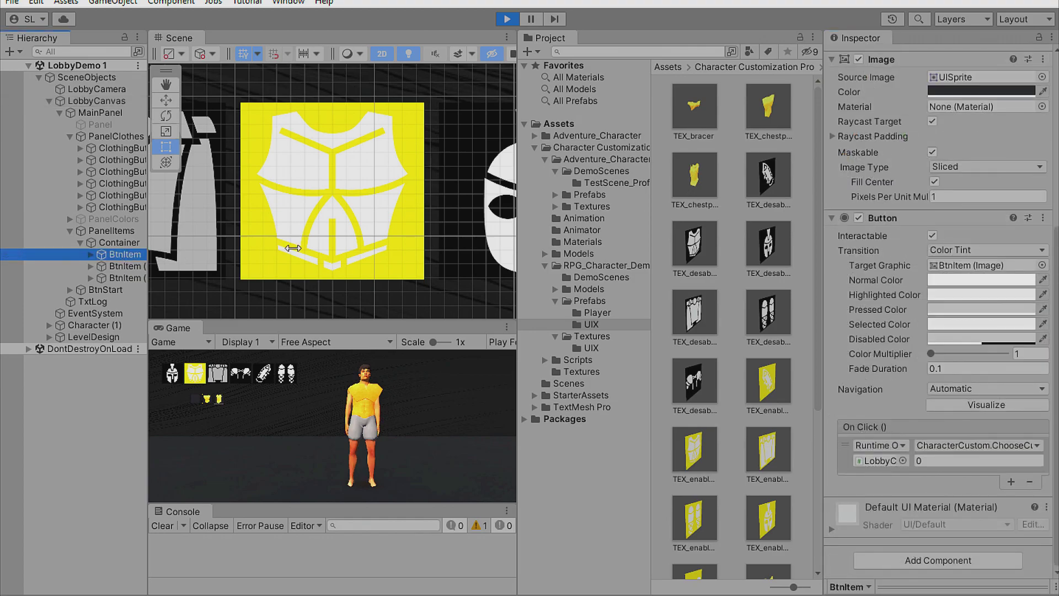
{"action": "scroll", "coordinate": [293, 248], "scroll_direction": "down", "scroll_amount": 3}
{"action": "middle_click_drag", "start_coordinate": [293, 248], "coordinate": [521, 286]}
{"action": "scroll", "coordinate": [465, 256], "scroll_direction": "down", "scroll_amount": 2}
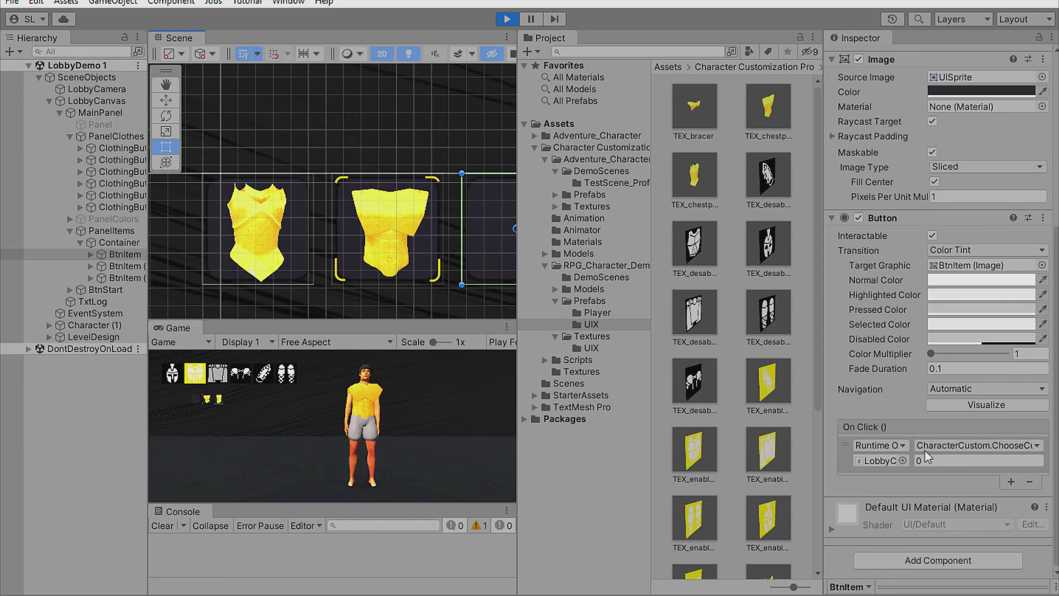
Examine BtnItem's On Click function choices under CharacterCustom and compare the index argument of BtnItem, BtnItem (1) and BtnItem (2).
{"action": "left_click", "coordinate": [955, 446]}
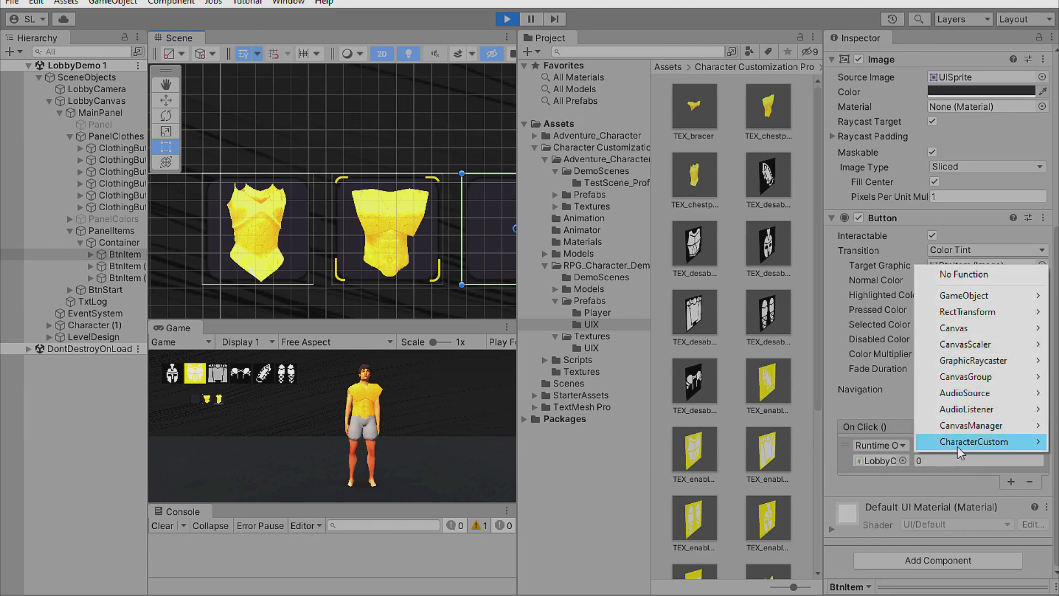
{"action": "mouse_move", "coordinate": [958, 446]}
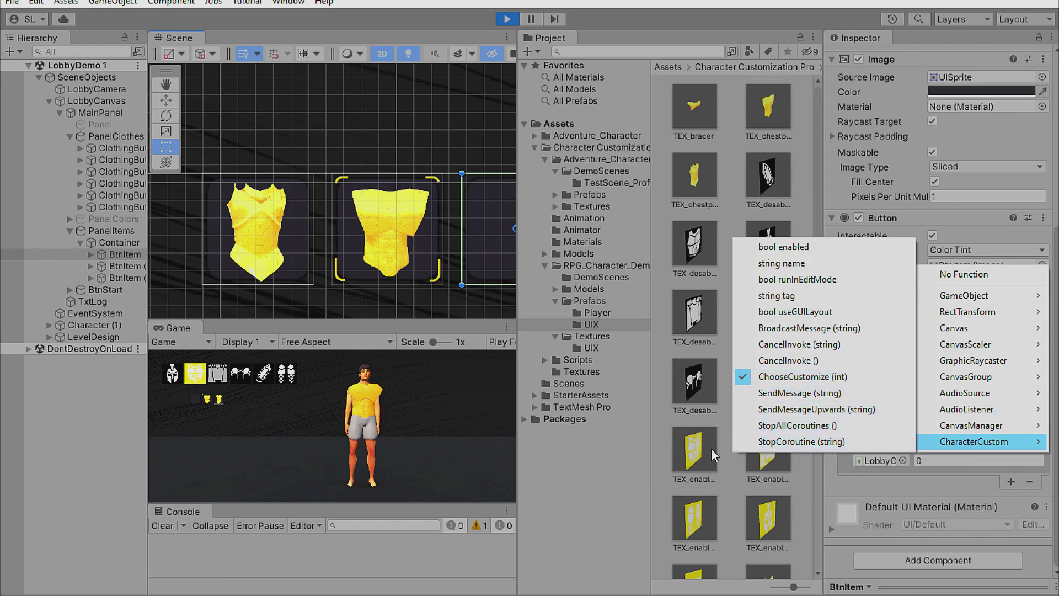
{"action": "left_click", "coordinate": [126, 255]}
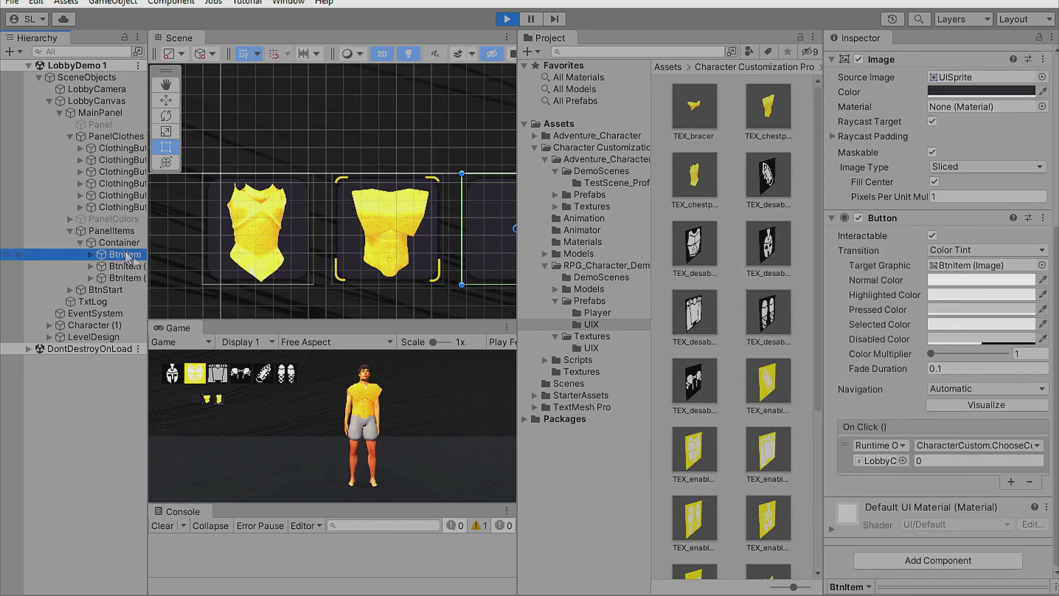
{"action": "left_click", "coordinate": [941, 465]}
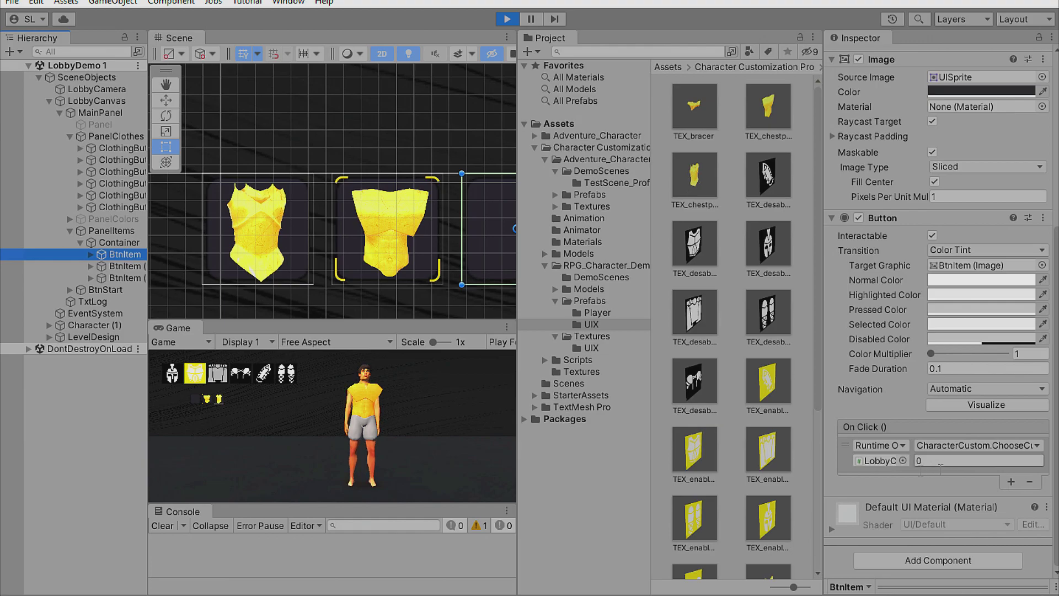
{"action": "left_click", "coordinate": [121, 266]}
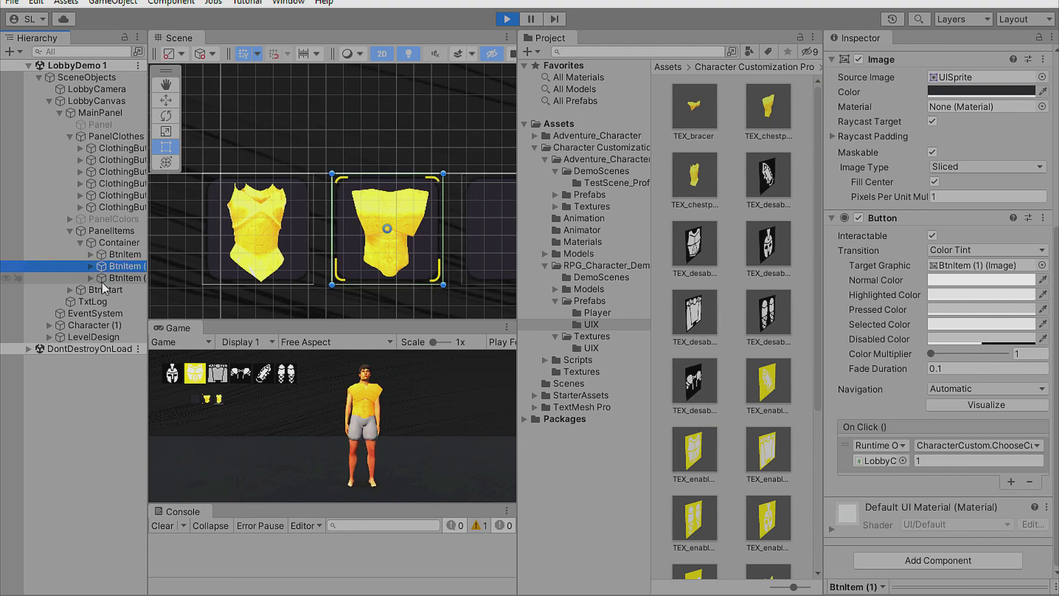
{"action": "left_click", "coordinate": [115, 278]}
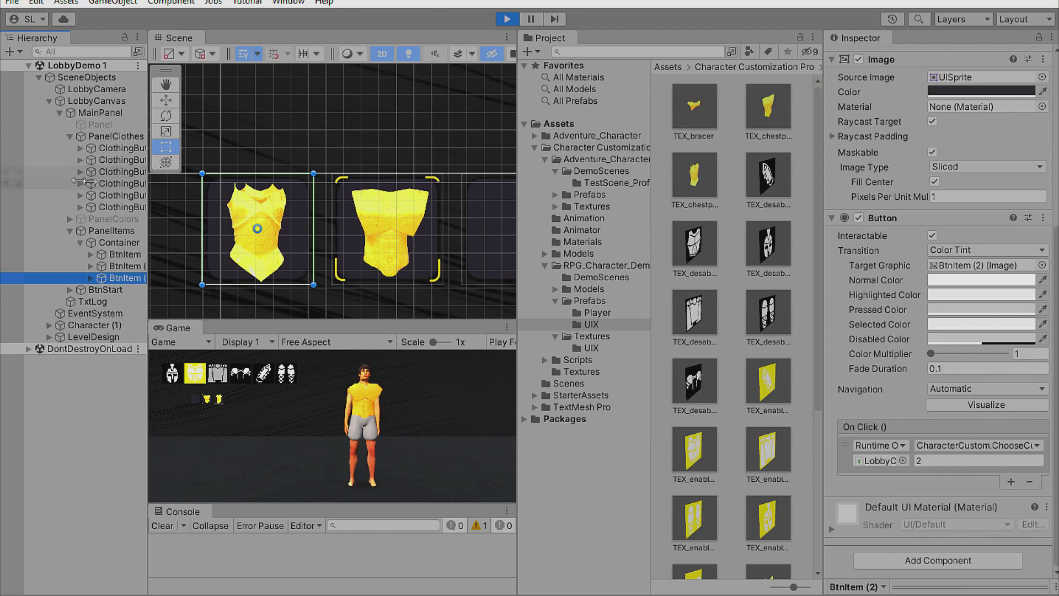
Expand Selected_items_images in LobbyCanvas's Character Custom script and locate its Element 0 image in the hierarchy.
{"action": "left_click", "coordinate": [113, 101]}
{"action": "scroll", "coordinate": [938, 471], "scroll_direction": "down", "scroll_amount": 15}
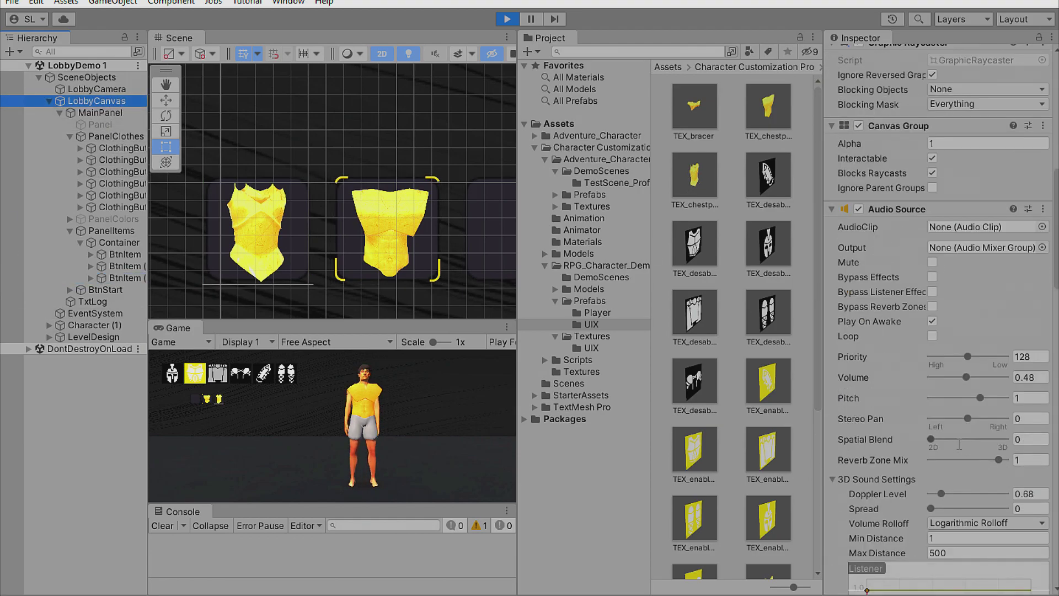
{"action": "scroll", "coordinate": [938, 471], "scroll_direction": "down", "scroll_amount": 5}
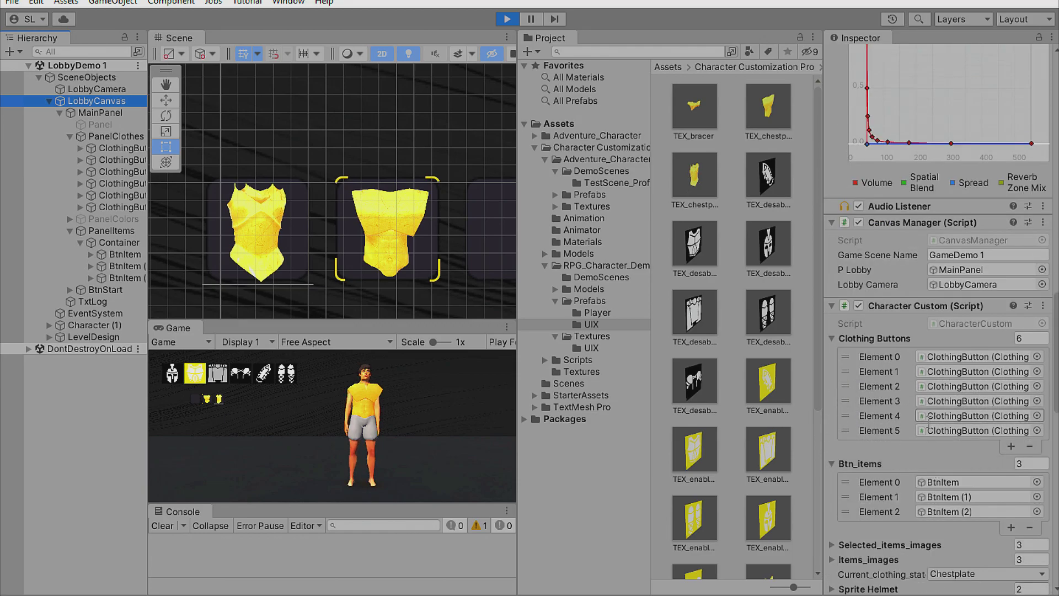
{"action": "scroll", "coordinate": [940, 509], "scroll_direction": "down", "scroll_amount": 3}
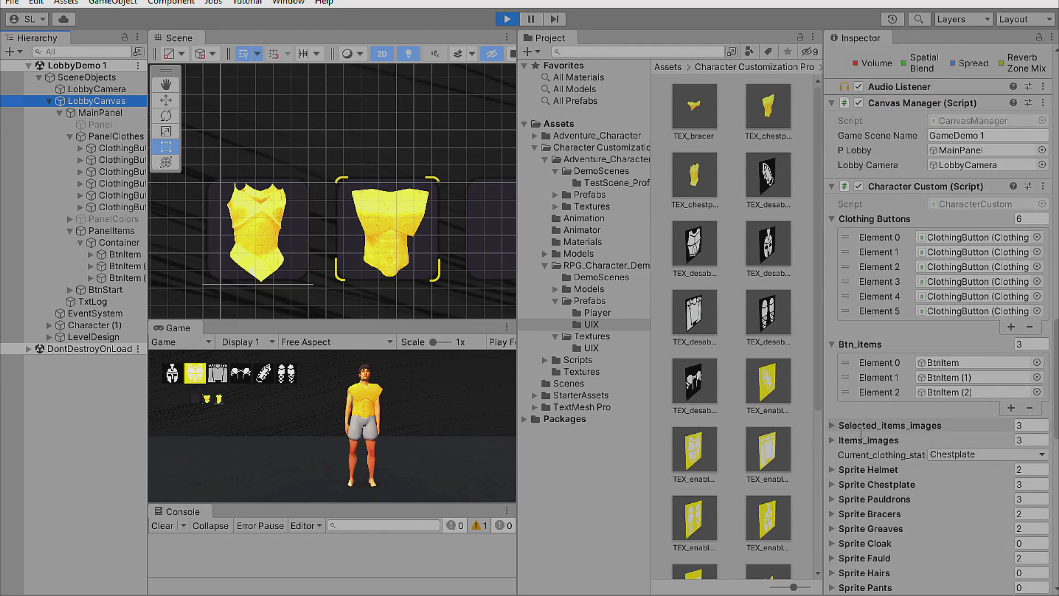
{"action": "left_click", "coordinate": [839, 426]}
{"action": "left_click", "coordinate": [977, 444]}
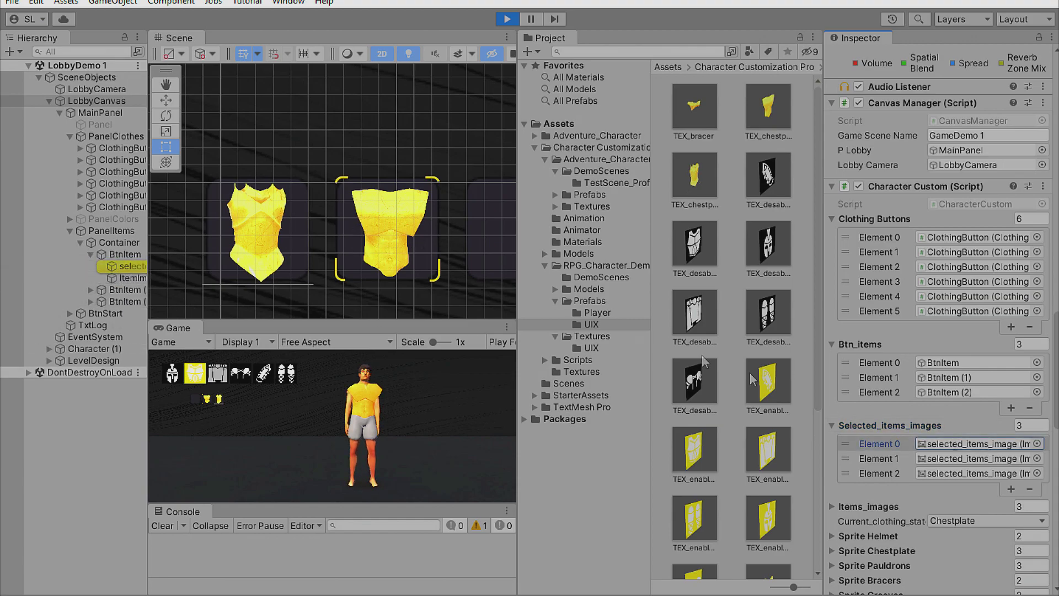
Expand the Items_images list and locate its Element 1 ItemImage in the hierarchy.
{"action": "scroll", "coordinate": [971, 497], "scroll_direction": "down", "scroll_amount": 4}
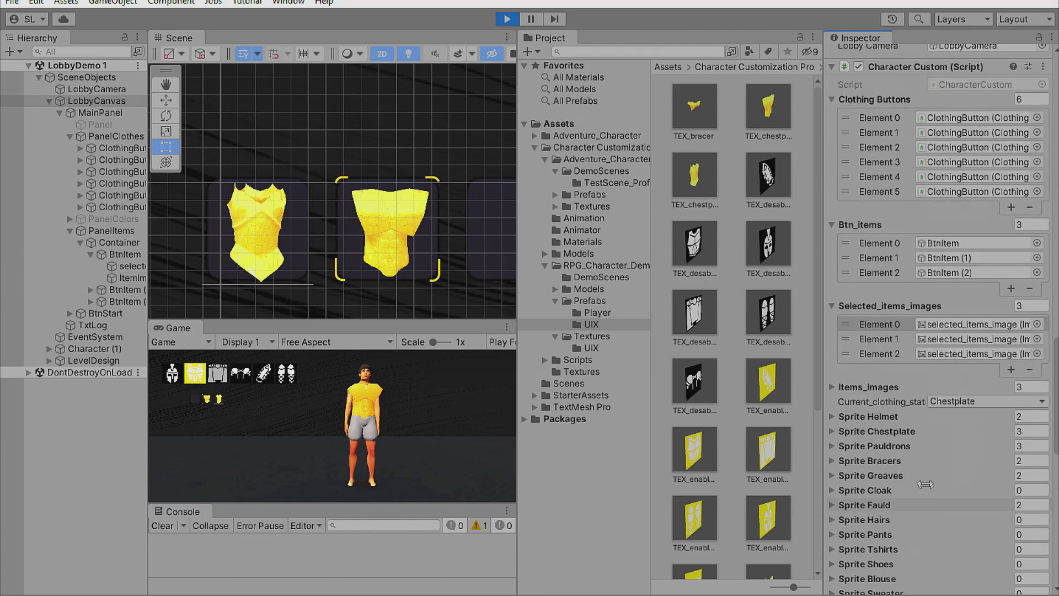
{"action": "left_click", "coordinate": [835, 388]}
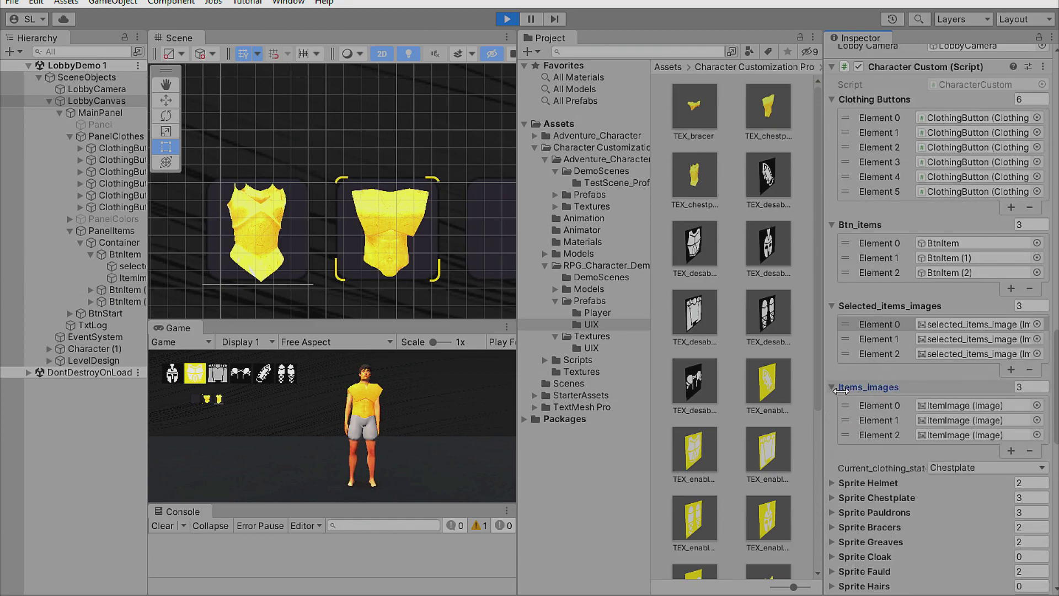
{"action": "left_click", "coordinate": [973, 422]}
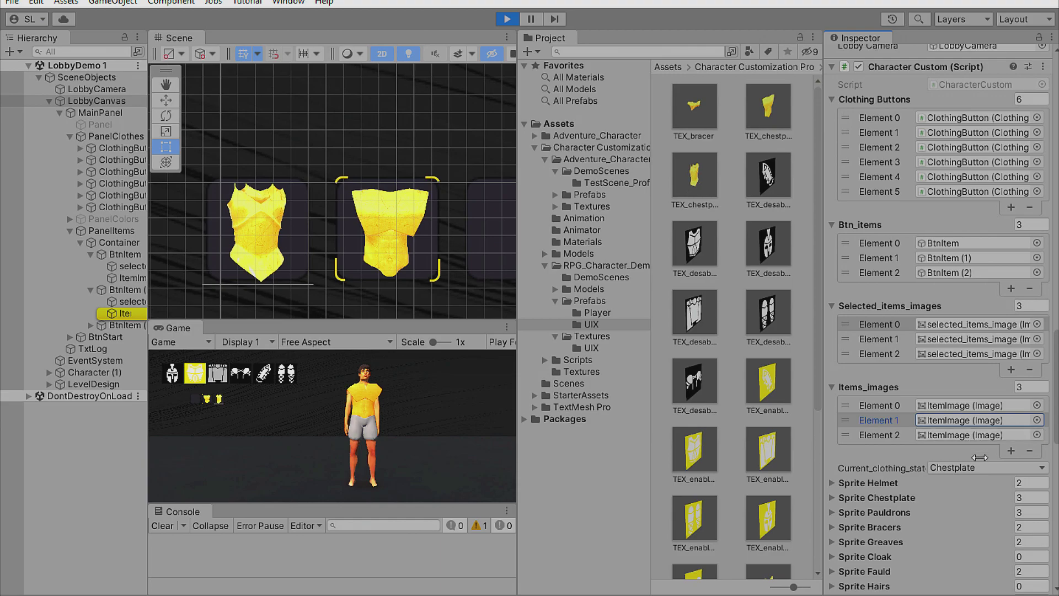
Expand the Sprite Helmet list and locate its TEX_helmet prefab in the project's UIX folder.
{"action": "scroll", "coordinate": [934, 472], "scroll_direction": "down", "scroll_amount": 3}
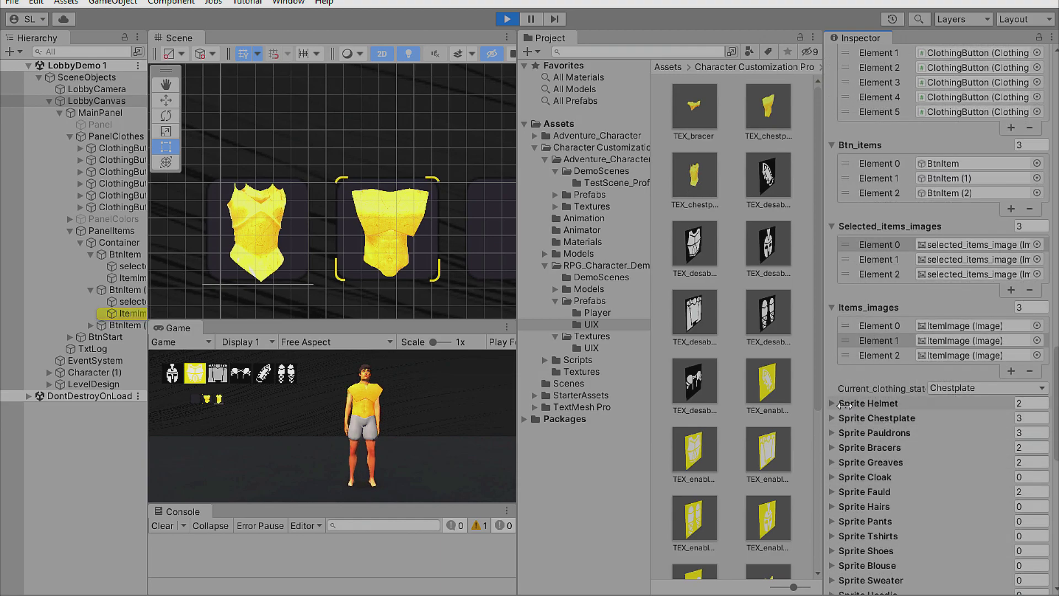
{"action": "left_click", "coordinate": [841, 405]}
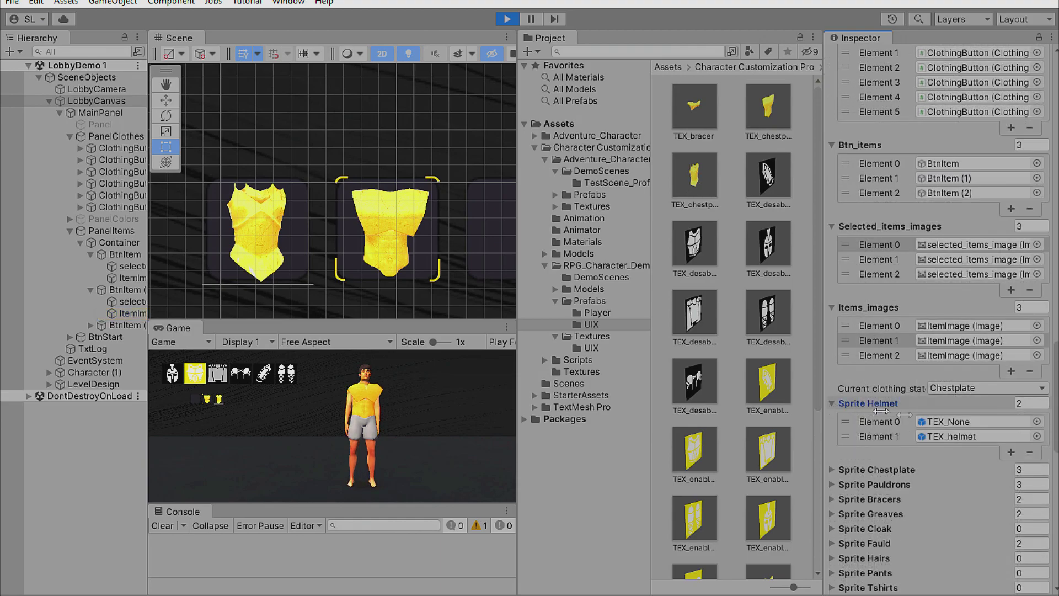
{"action": "left_click", "coordinate": [986, 442]}
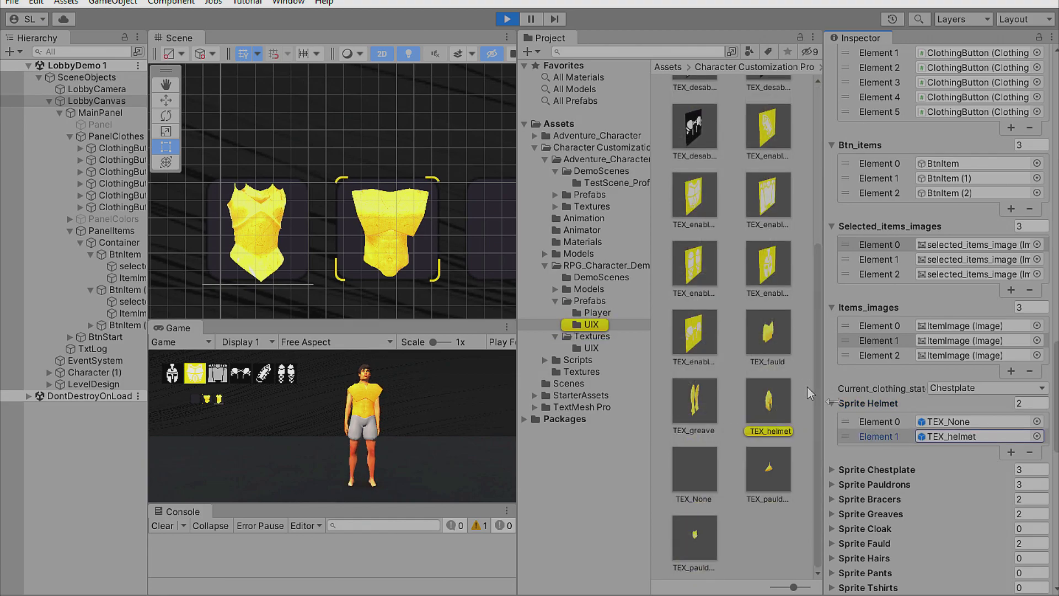
Expand the Sprite Chestplate list and locate its TEX_chestplate_01 and TEX_chestplate_02 prefabs in the project's UIX folder.
{"action": "left_click", "coordinate": [846, 473]}
{"action": "left_click", "coordinate": [980, 504]}
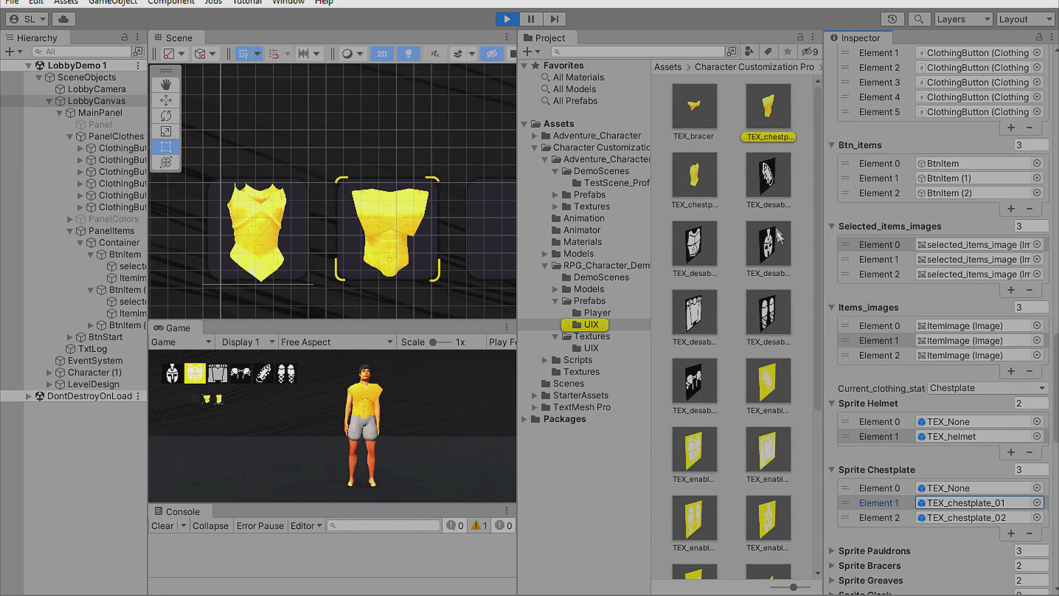
{"action": "left_click", "coordinate": [973, 521]}
{"action": "scroll", "coordinate": [972, 521], "scroll_direction": "down", "scroll_amount": 10}
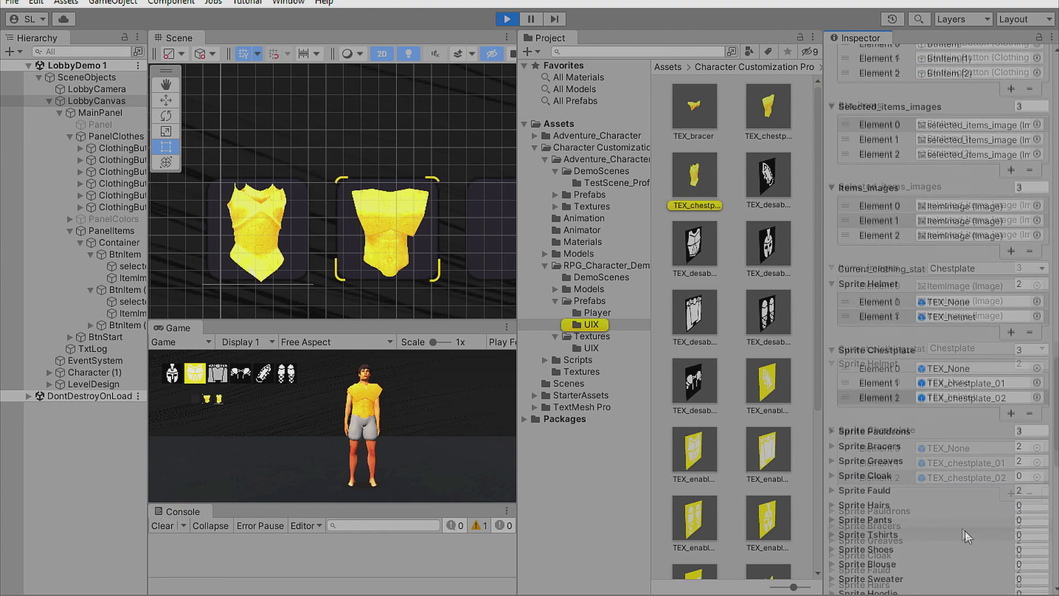
Expand the Helmet list in the Character Custom script and locate its Element 1 helmet1 object in the hierarchy.
{"action": "scroll", "coordinate": [954, 542], "scroll_direction": "down", "scroll_amount": 2}
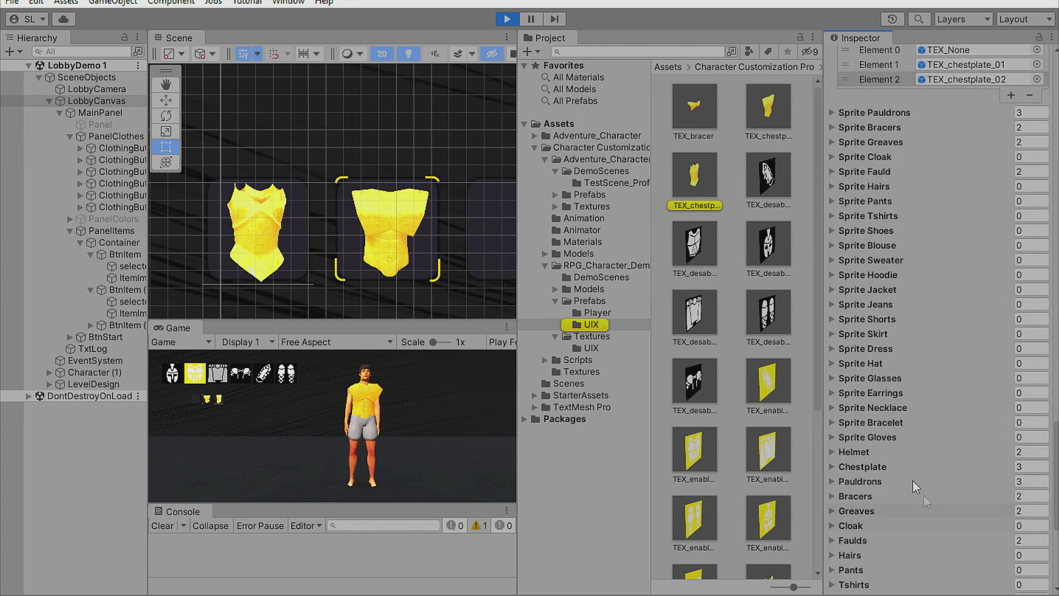
{"action": "left_click", "coordinate": [831, 454]}
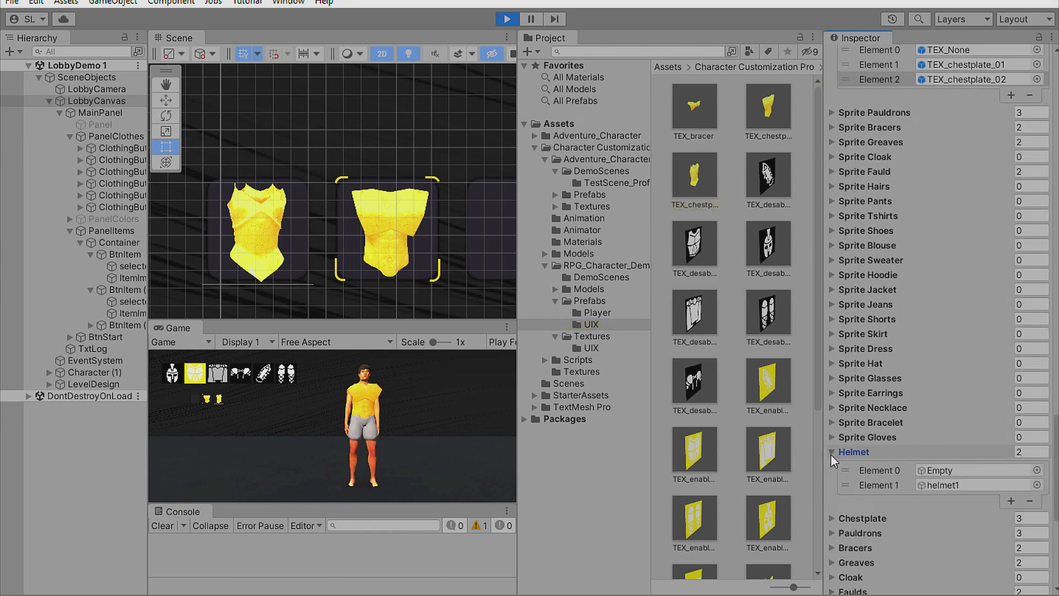
{"action": "left_click", "coordinate": [954, 483]}
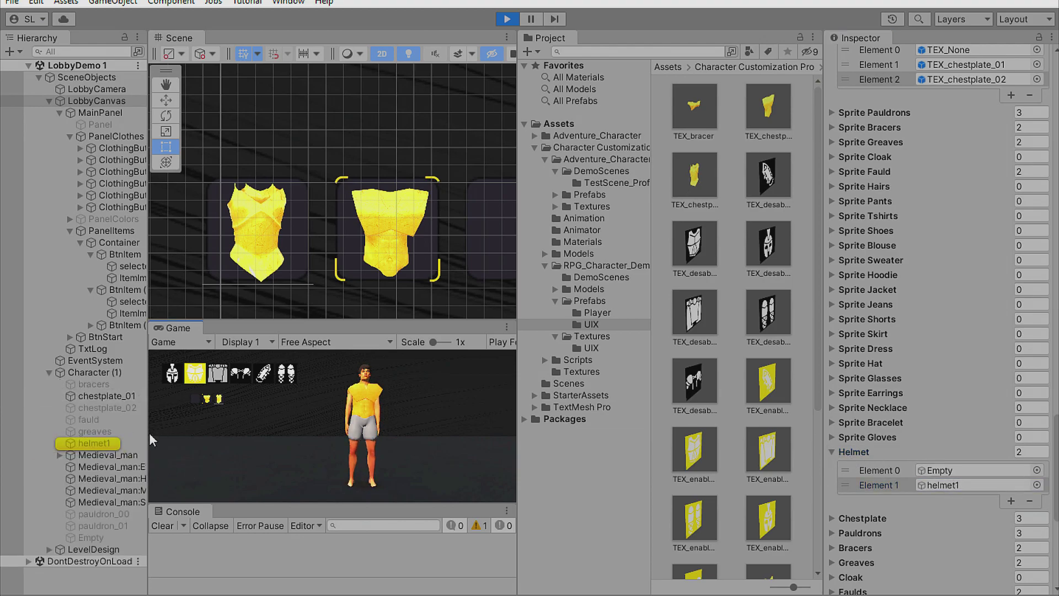
Widen the hierarchy and frame the Character (1) object in the scene view.
{"action": "left_click_drag", "start_coordinate": [148, 453], "coordinate": [222, 455]}
{"action": "left_click", "coordinate": [94, 372]}
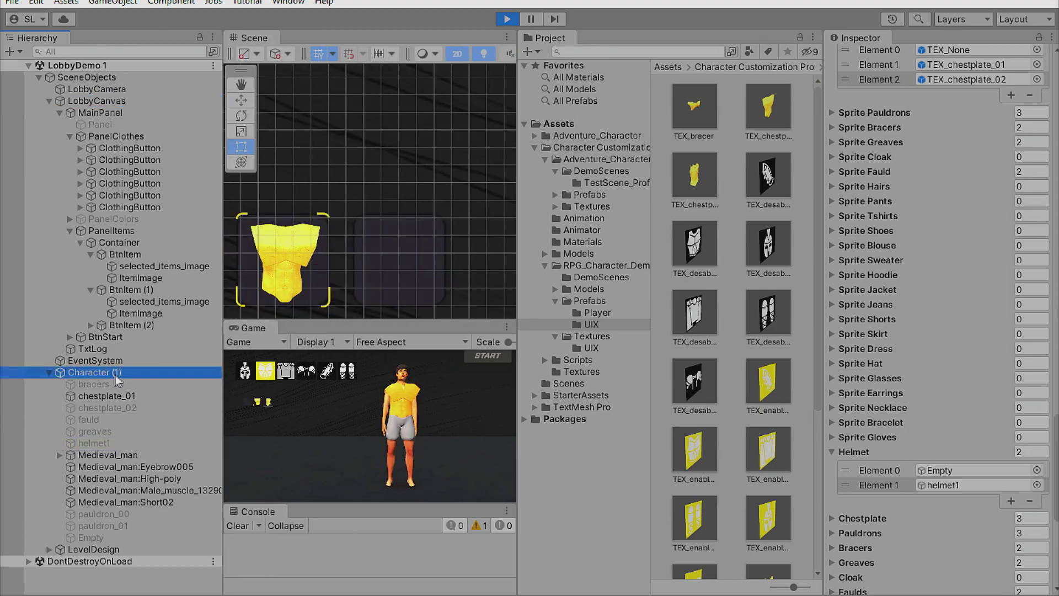
{"action": "key", "text": "f"}
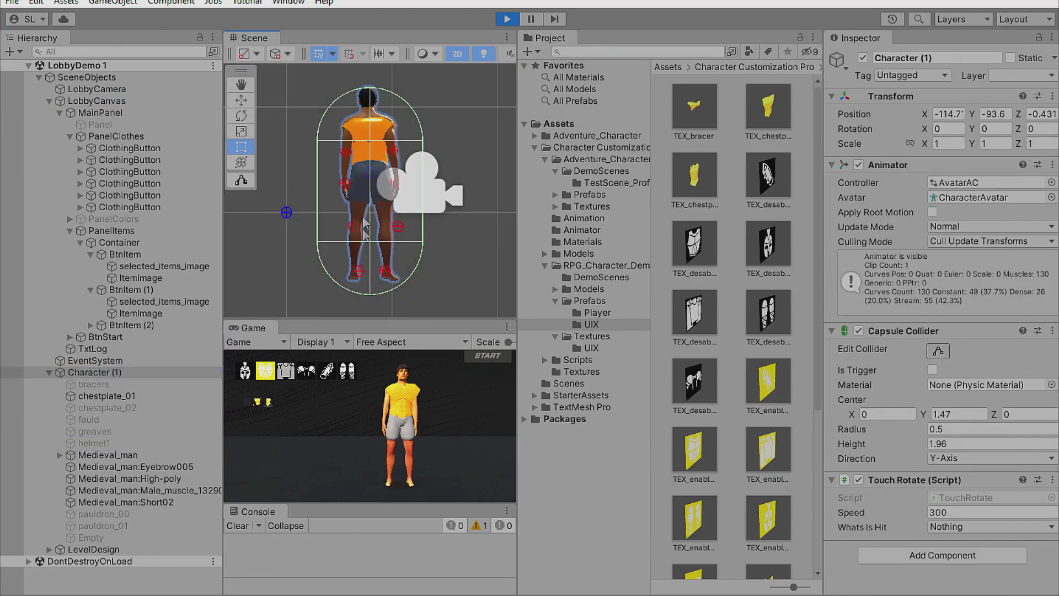
Preview the character's bracers and chestplate_02 objects by activating each one and deactivating it again.
{"action": "left_click", "coordinate": [109, 384]}
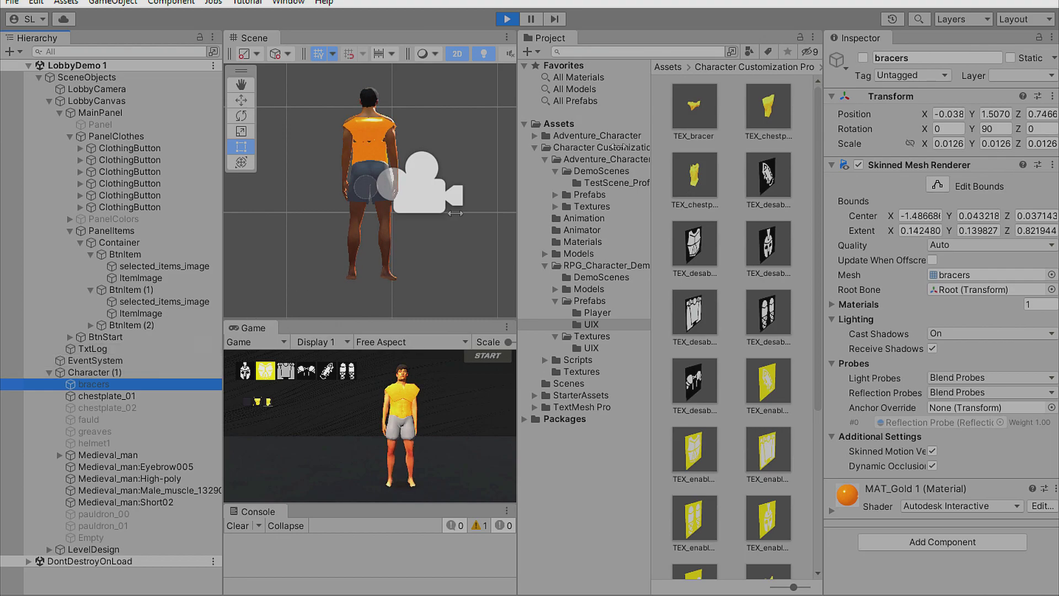
{"action": "left_click", "coordinate": [862, 58]}
{"action": "left_click", "coordinate": [863, 59]}
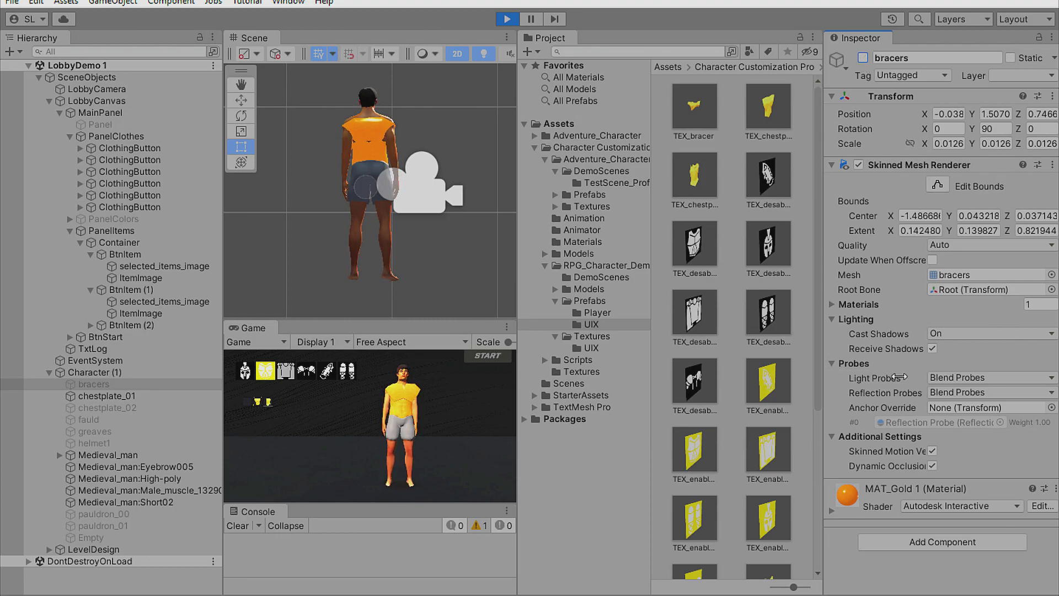
{"action": "left_click", "coordinate": [138, 408]}
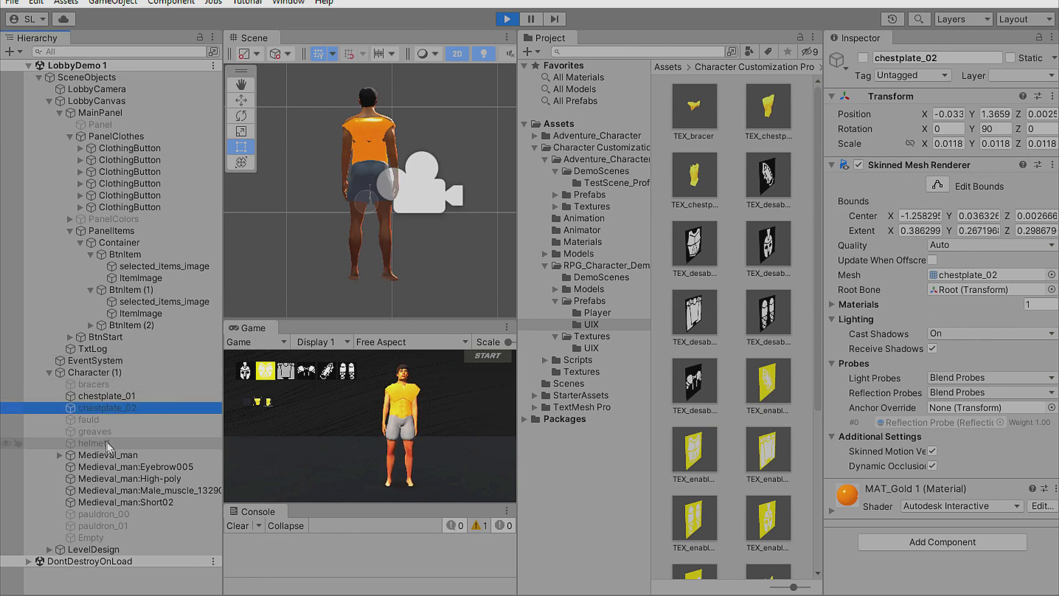
{"action": "left_click", "coordinate": [863, 57]}
{"action": "left_click", "coordinate": [863, 57]}
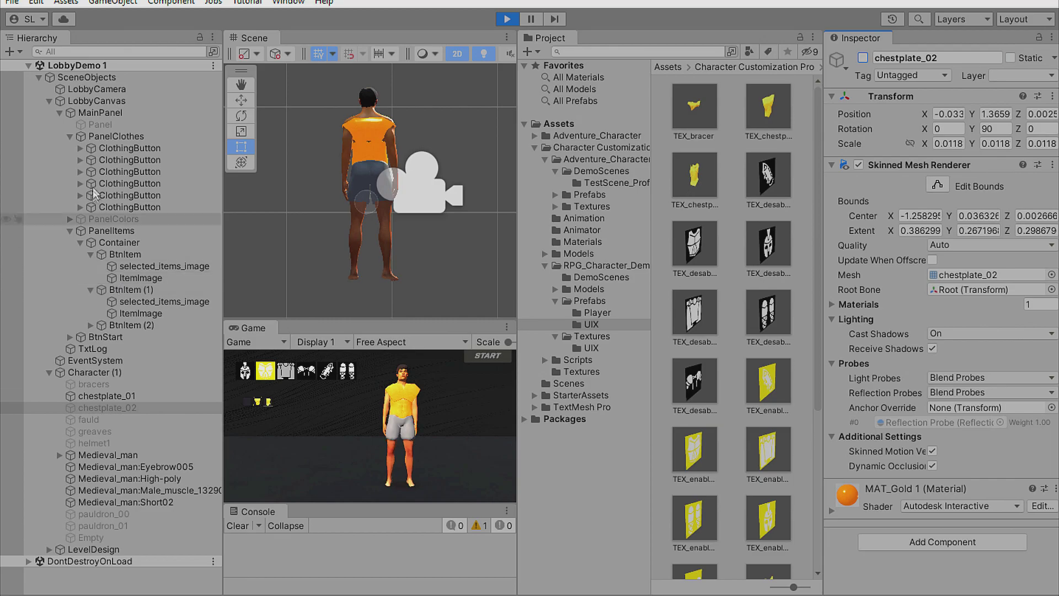
Locate the Helmet list's Element 0 object from LobbyCanvas's Character Custom script and inspect that Empty object under Character (1).
{"action": "left_click", "coordinate": [120, 105]}
{"action": "scroll", "coordinate": [939, 519], "scroll_direction": "down", "scroll_amount": 15}
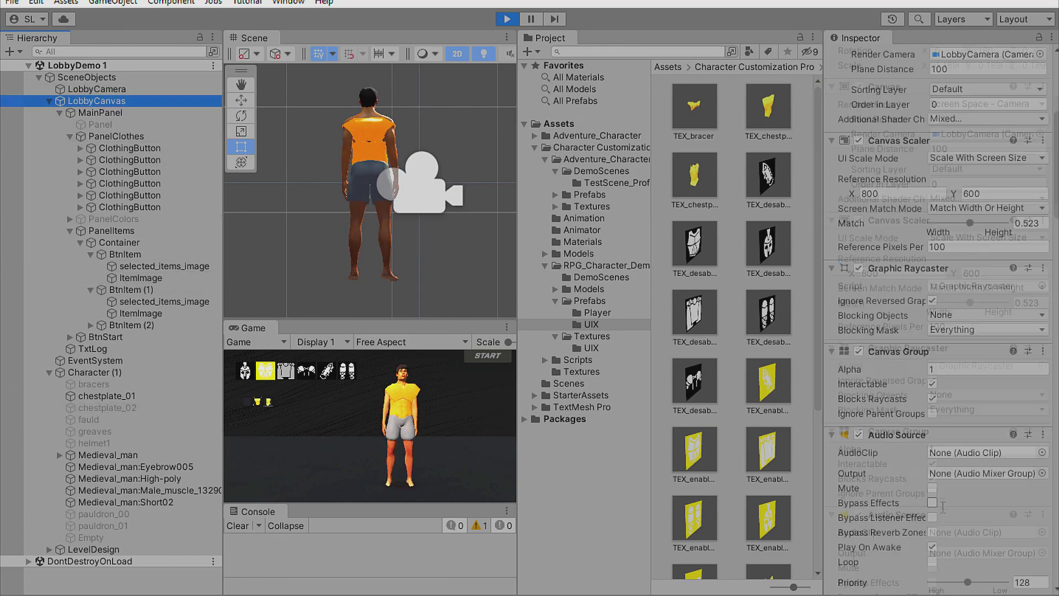
{"action": "scroll", "coordinate": [940, 519], "scroll_direction": "down", "scroll_amount": 10}
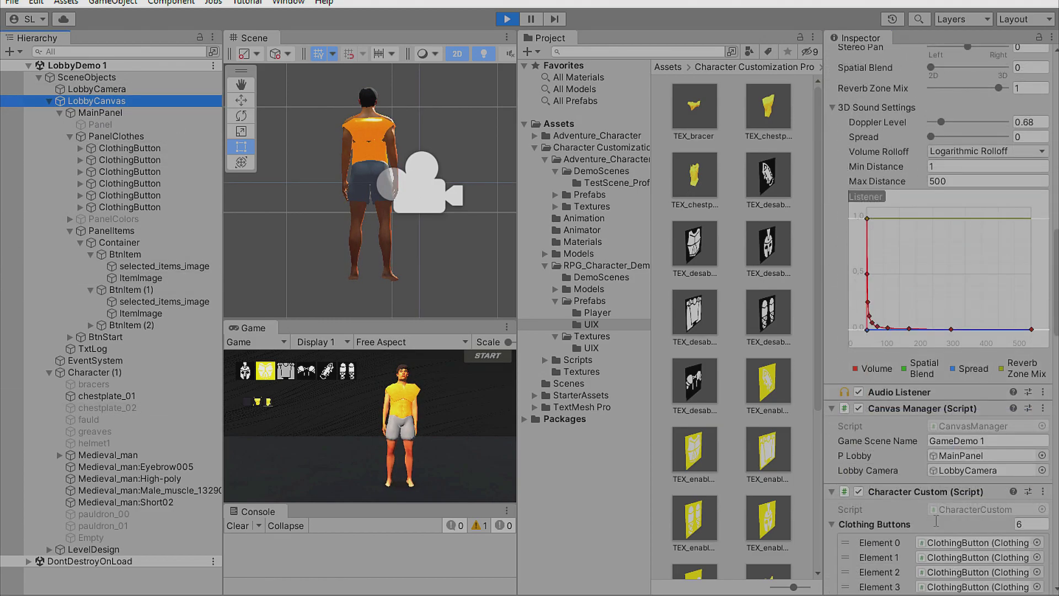
{"action": "scroll", "coordinate": [936, 520], "scroll_direction": "down", "scroll_amount": 20}
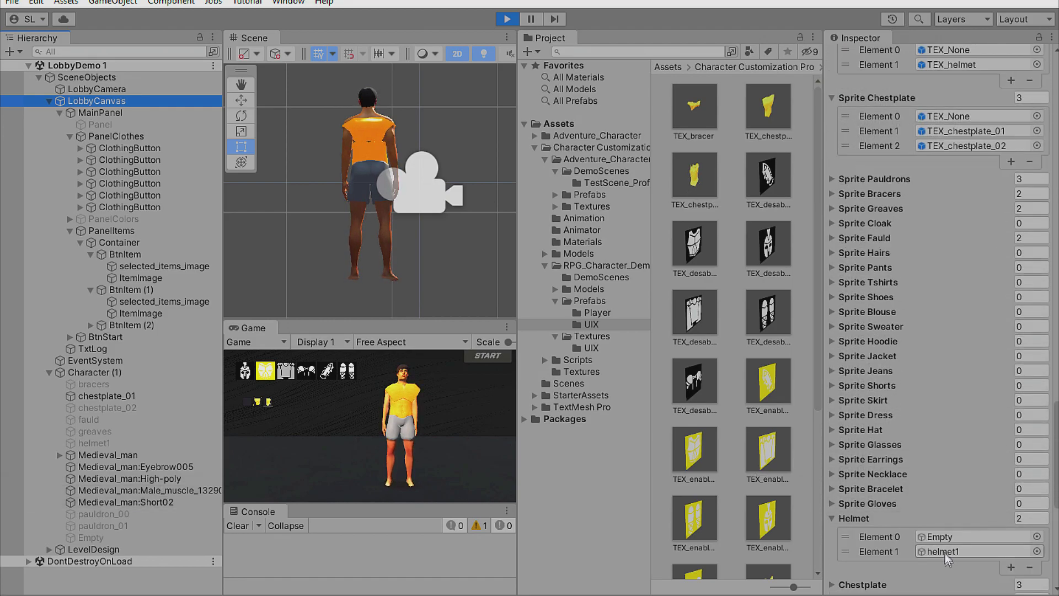
{"action": "left_click", "coordinate": [948, 537]}
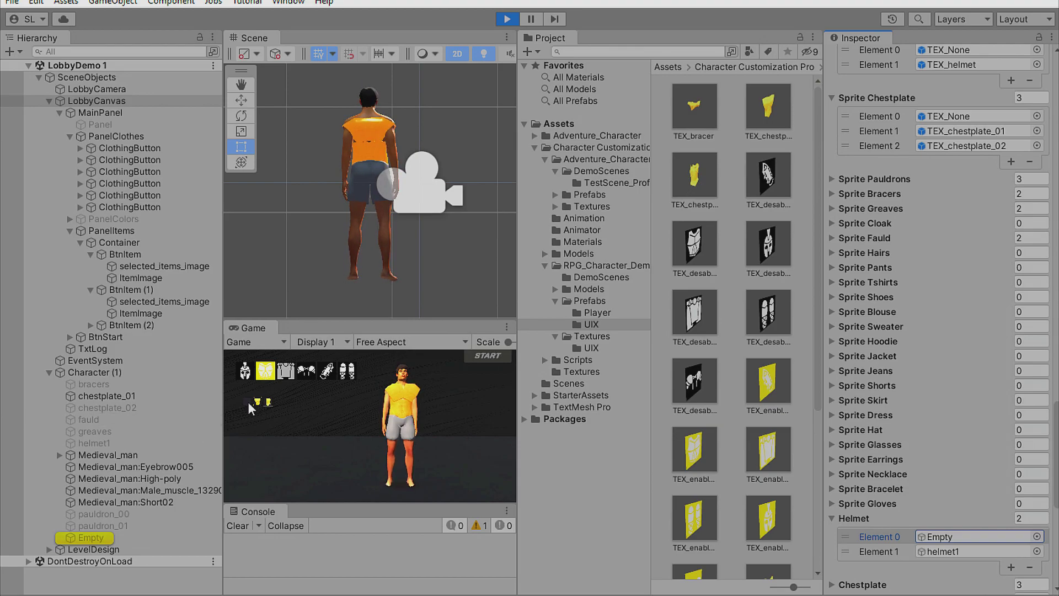
{"action": "left_click", "coordinate": [91, 538]}
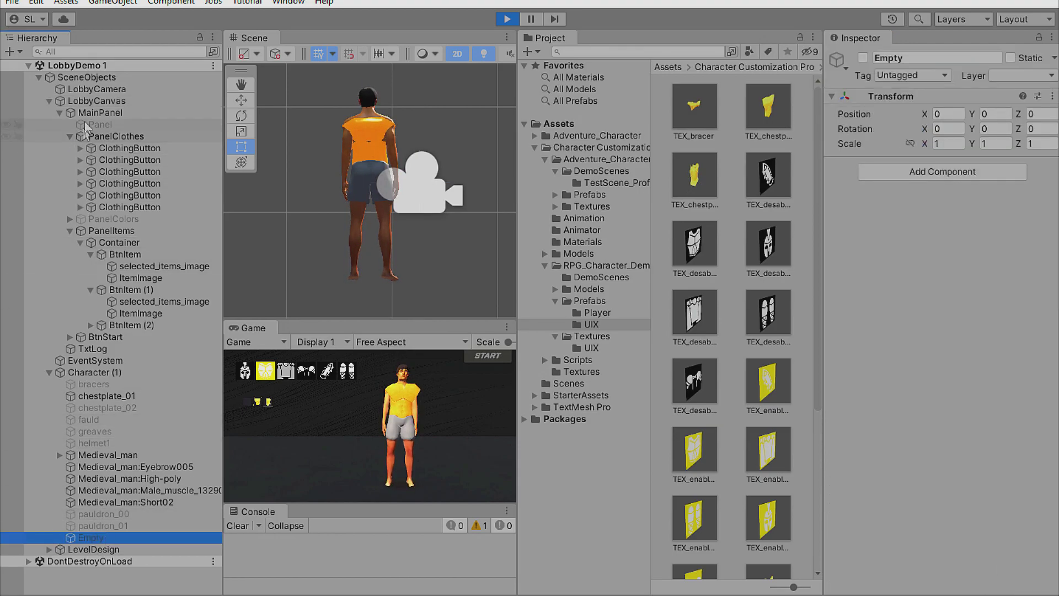
Create an empty child object under Character (1) and name it Empty.
{"action": "right_click", "coordinate": [134, 374]}
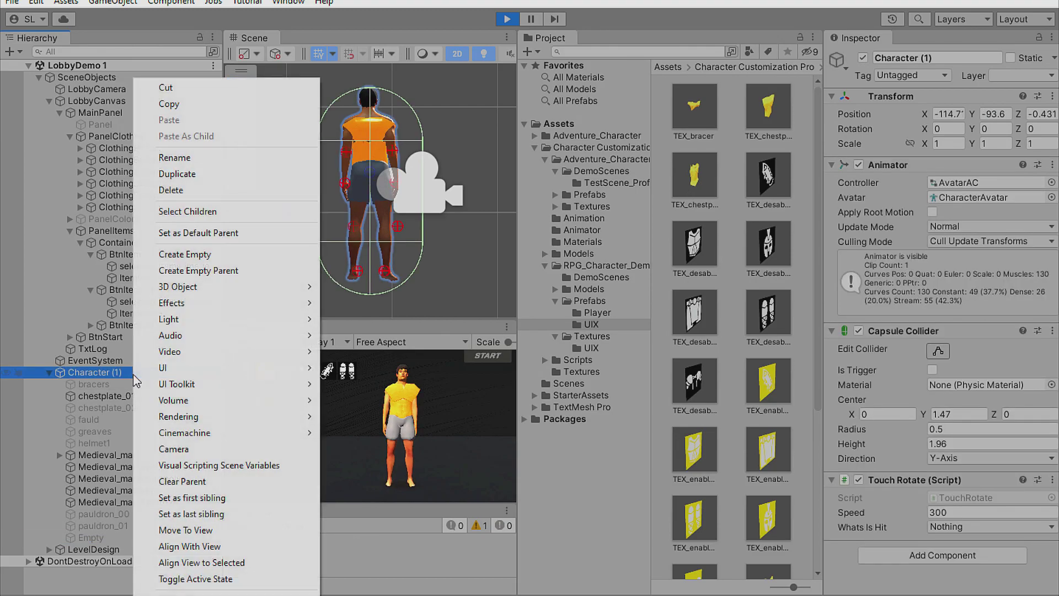
{"action": "left_click", "coordinate": [198, 255]}
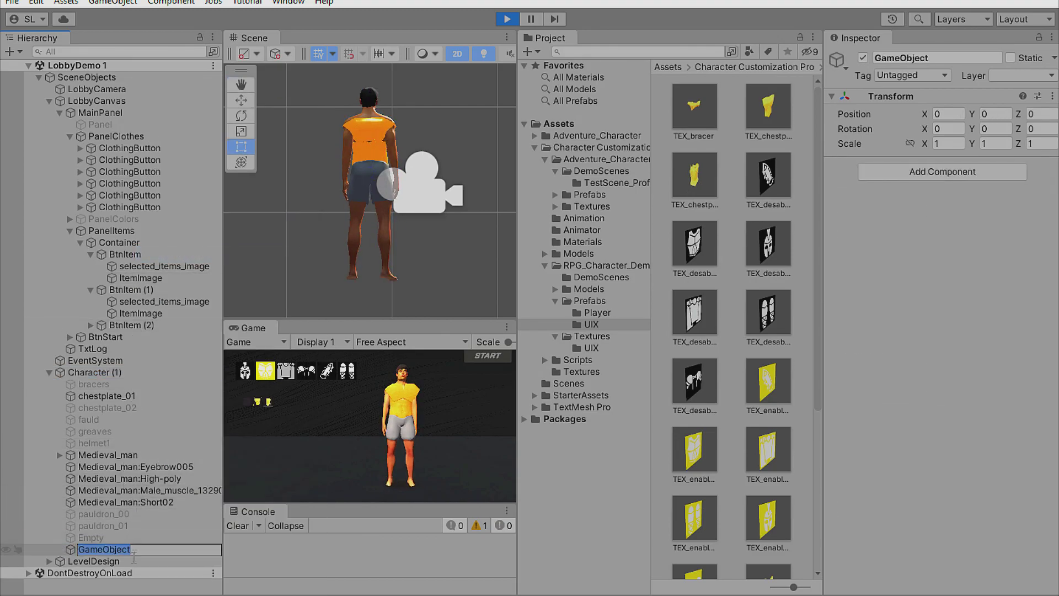
{"action": "type", "text": "Empty"}
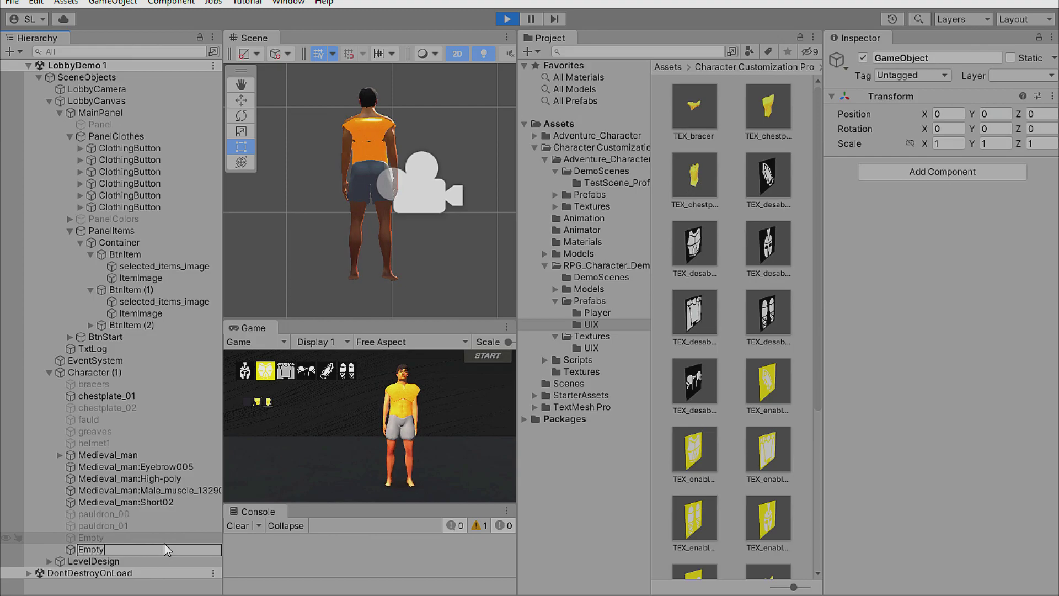
{"action": "key", "text": "Return"}
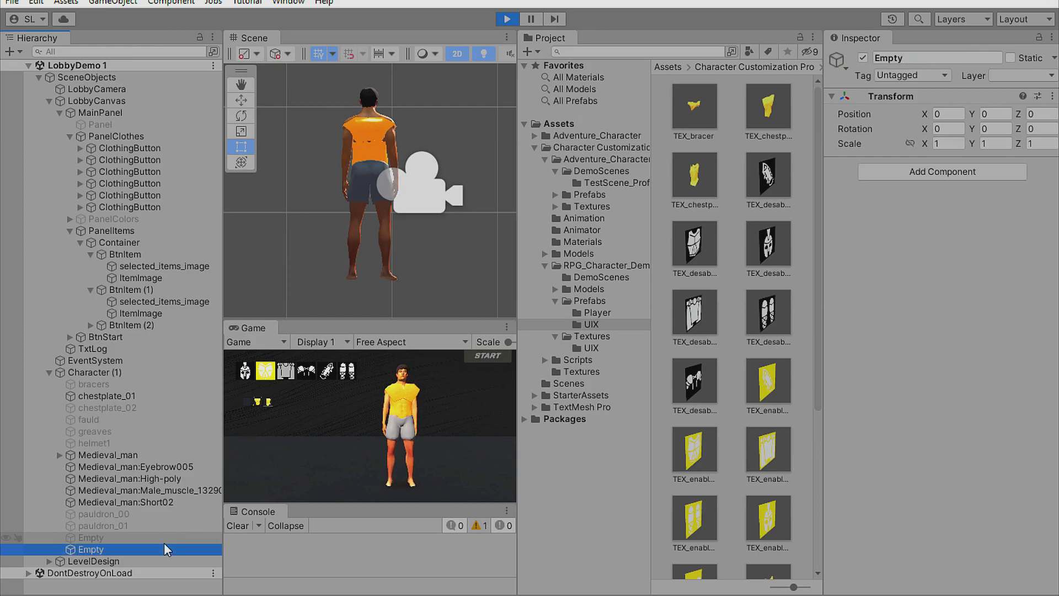
Expand LobbyCanvas's Chestplate and Pauldrons lists in the Character Custom script and locate the pauldron_00 object in the hierarchy.
{"action": "left_click", "coordinate": [134, 103]}
{"action": "scroll", "coordinate": [901, 528], "scroll_direction": "down", "scroll_amount": 12}
{"action": "scroll", "coordinate": [900, 528], "scroll_direction": "down", "scroll_amount": 15}
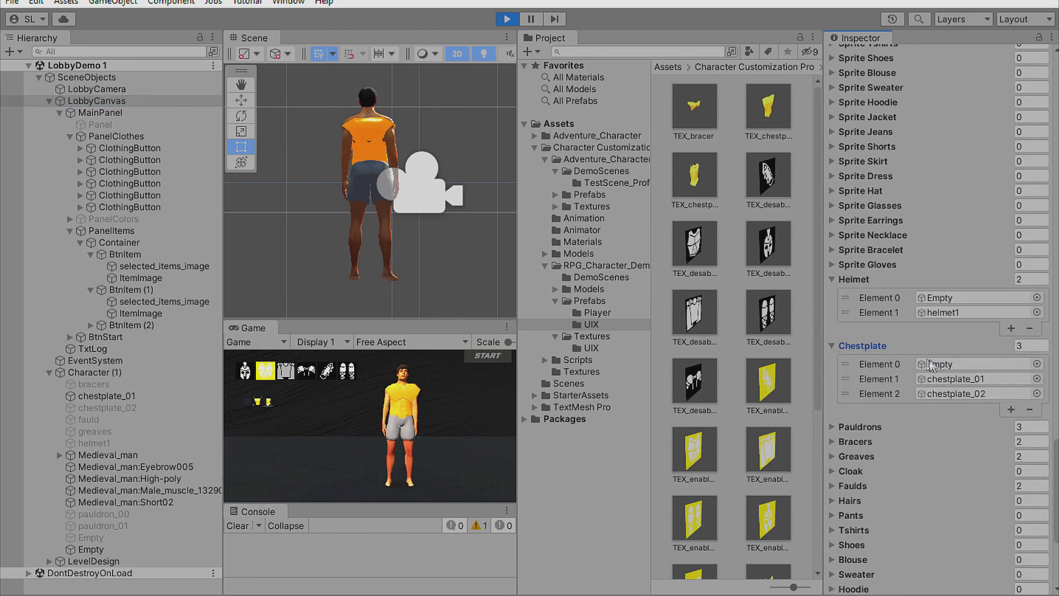
{"action": "left_click", "coordinate": [832, 427]}
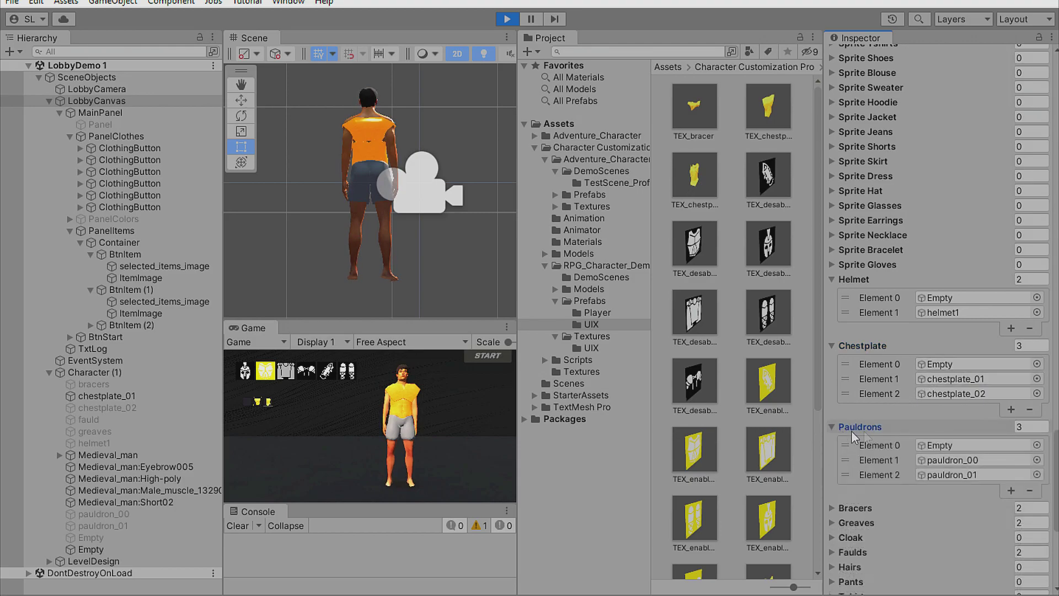
{"action": "left_click", "coordinate": [946, 462]}
Preview the character's pauldron_00 object by toggling its active state, leaving it deactivated.
{"action": "left_click", "coordinate": [133, 516]}
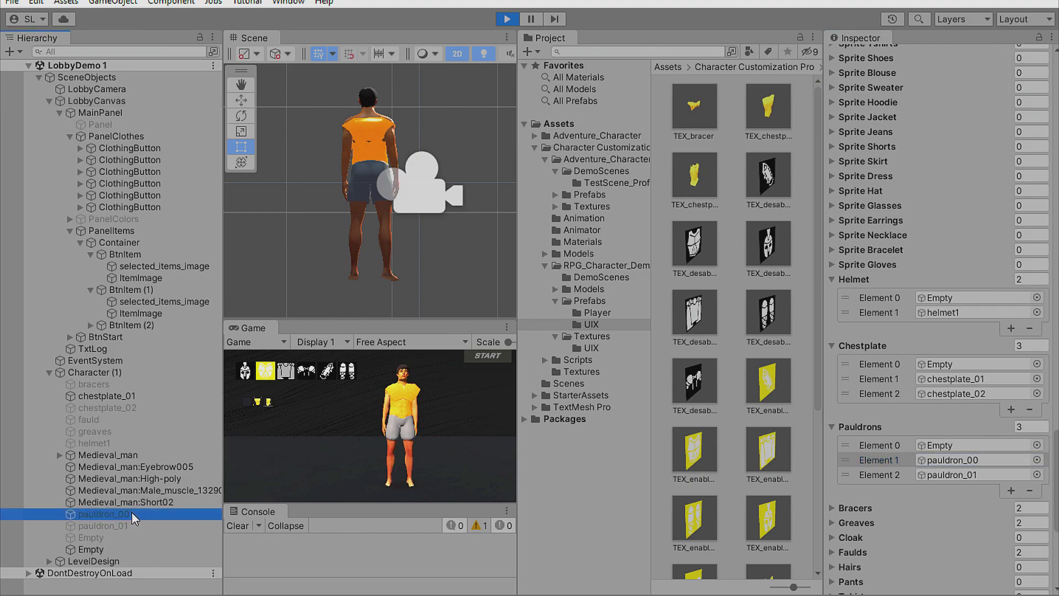
{"action": "left_click", "coordinate": [863, 57]}
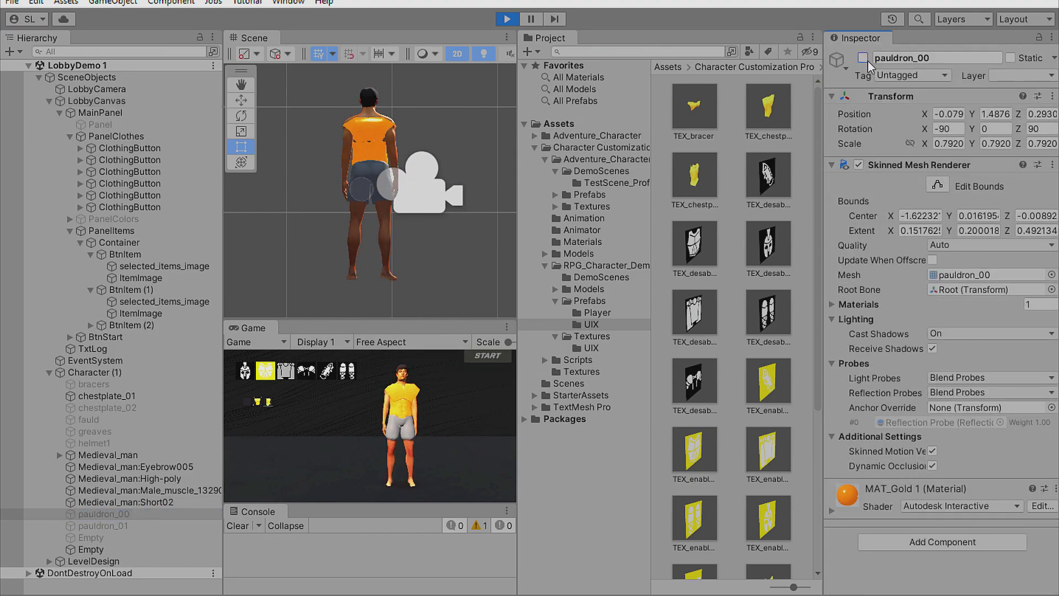
{"action": "left_click", "coordinate": [863, 57]}
{"action": "left_click", "coordinate": [866, 59]}
{"action": "left_click", "coordinate": [865, 59]}
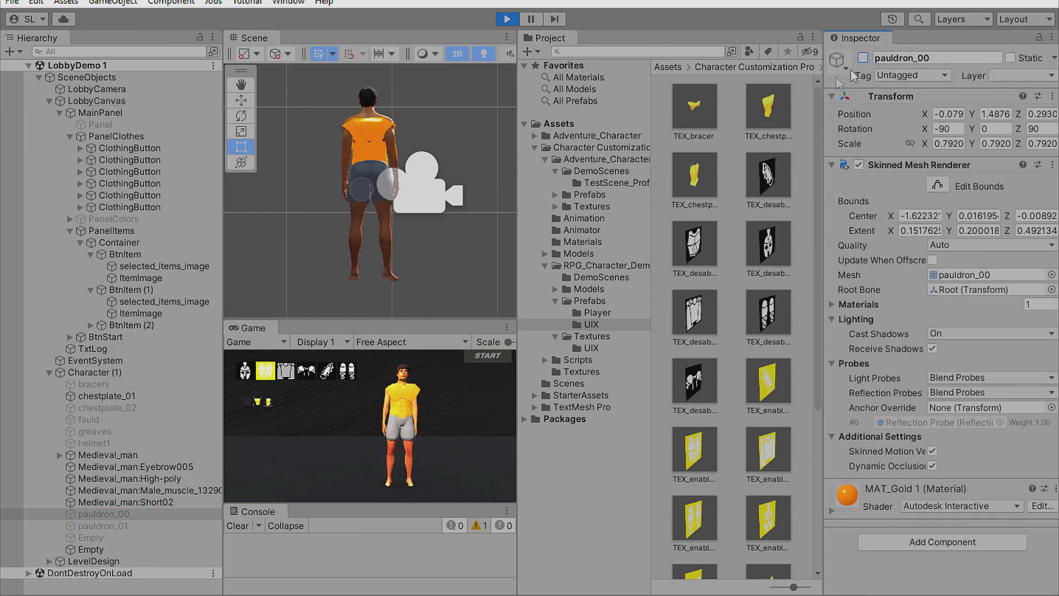
Expand the Bracers list in LobbyCanvas's Character Custom script and locate its Element 1 bracers object in the hierarchy.
{"action": "left_click", "coordinate": [113, 101]}
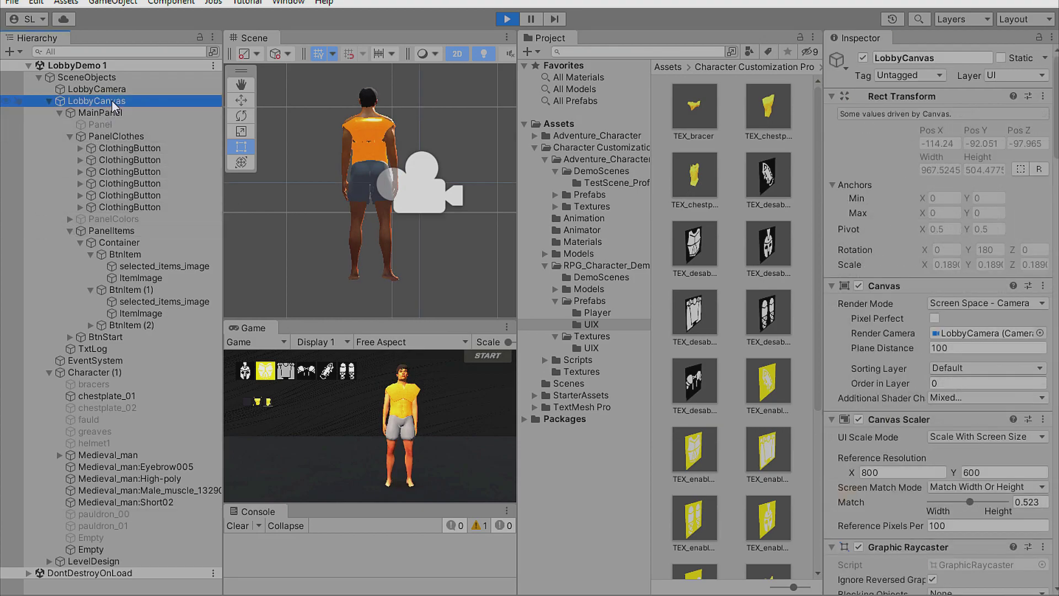
{"action": "scroll", "coordinate": [883, 499], "scroll_direction": "down", "scroll_amount": 10}
{"action": "scroll", "coordinate": [883, 499], "scroll_direction": "down", "scroll_amount": 20}
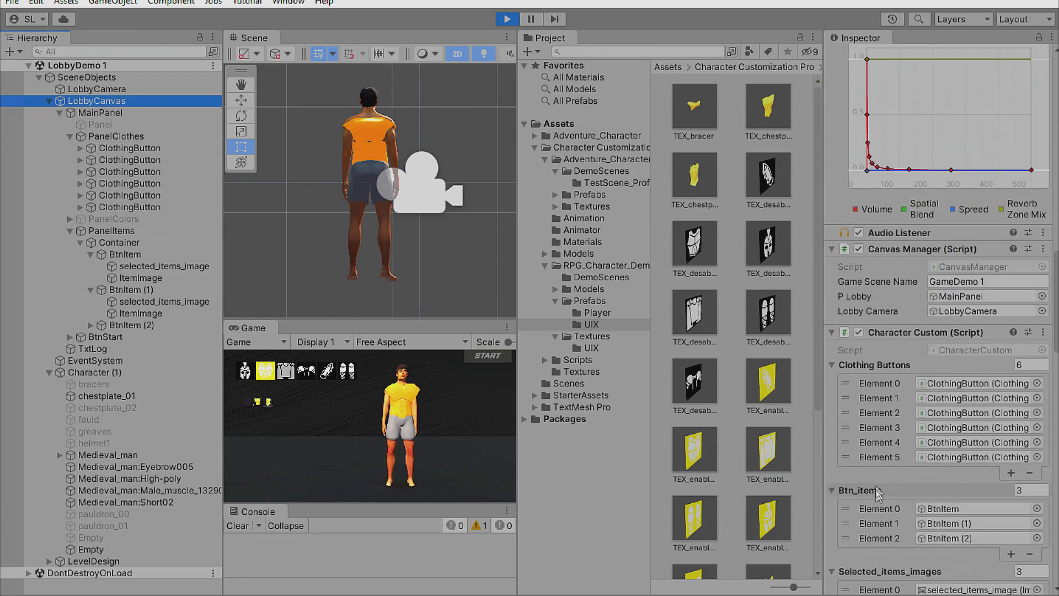
{"action": "scroll", "coordinate": [857, 462], "scroll_direction": "down", "scroll_amount": 12}
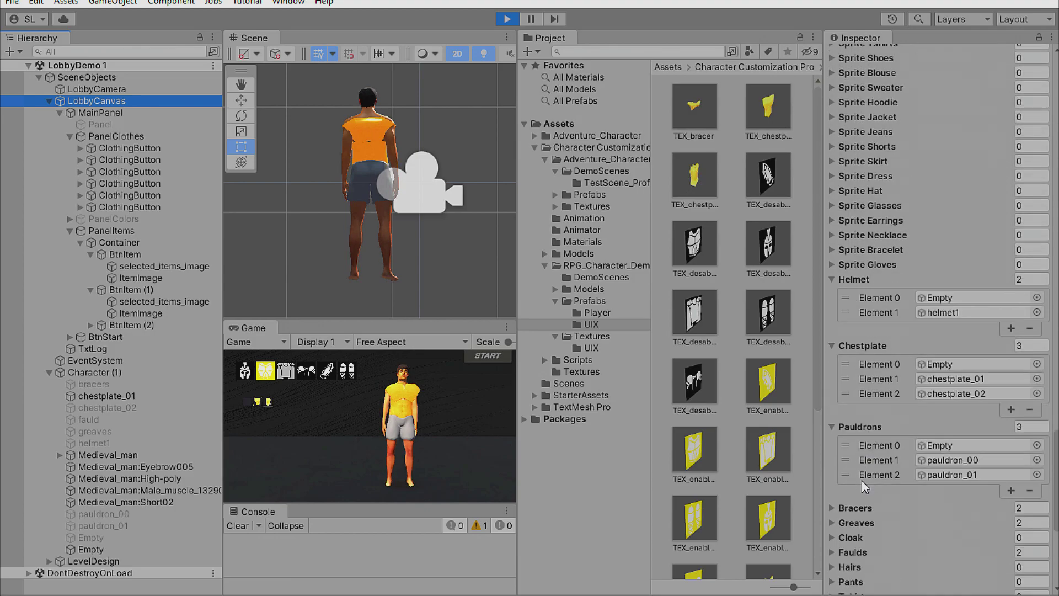
{"action": "left_click", "coordinate": [836, 350]}
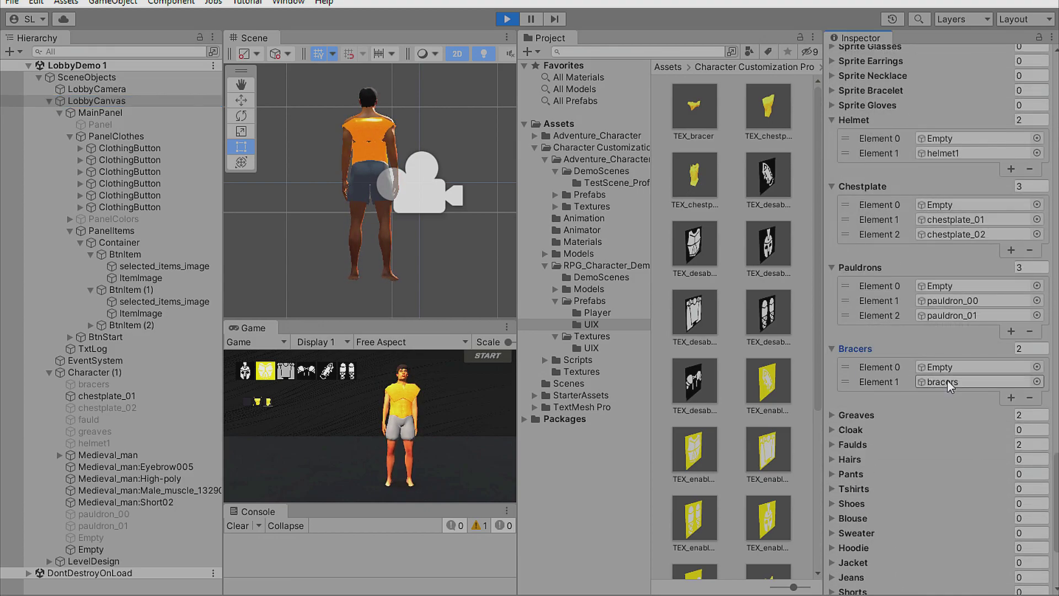
{"action": "left_click", "coordinate": [949, 382]}
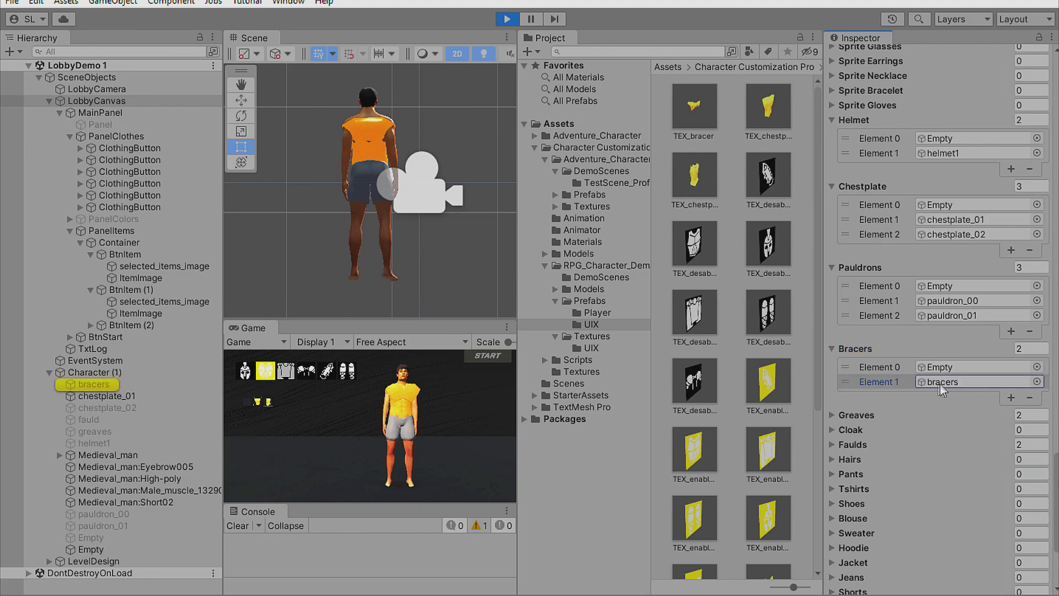
Expand the Greaves list, locate its Element 1 greaves object in the hierarchy, and review the remaining clothing lists.
{"action": "left_click", "coordinate": [833, 415]}
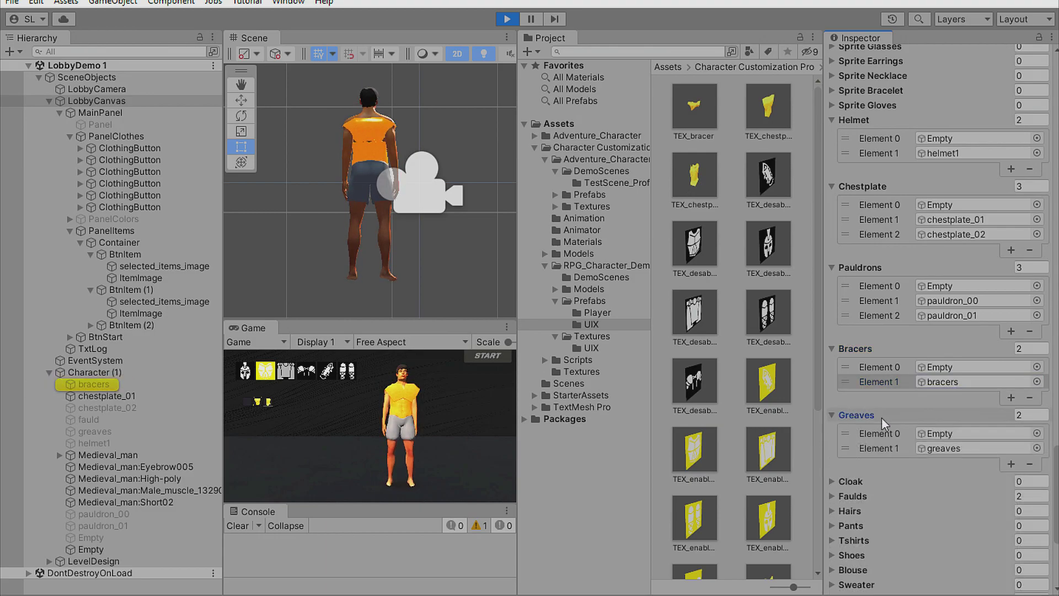
{"action": "left_click", "coordinate": [951, 448]}
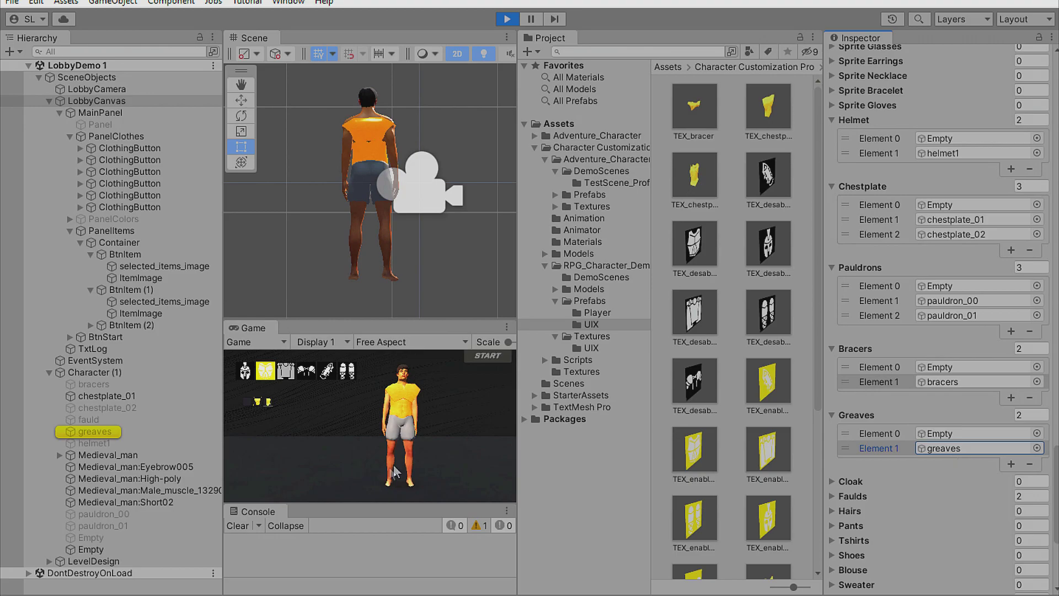
{"action": "scroll", "coordinate": [879, 471], "scroll_direction": "down", "scroll_amount": 5}
{"action": "scroll", "coordinate": [879, 469], "scroll_direction": "down", "scroll_amount": 1}
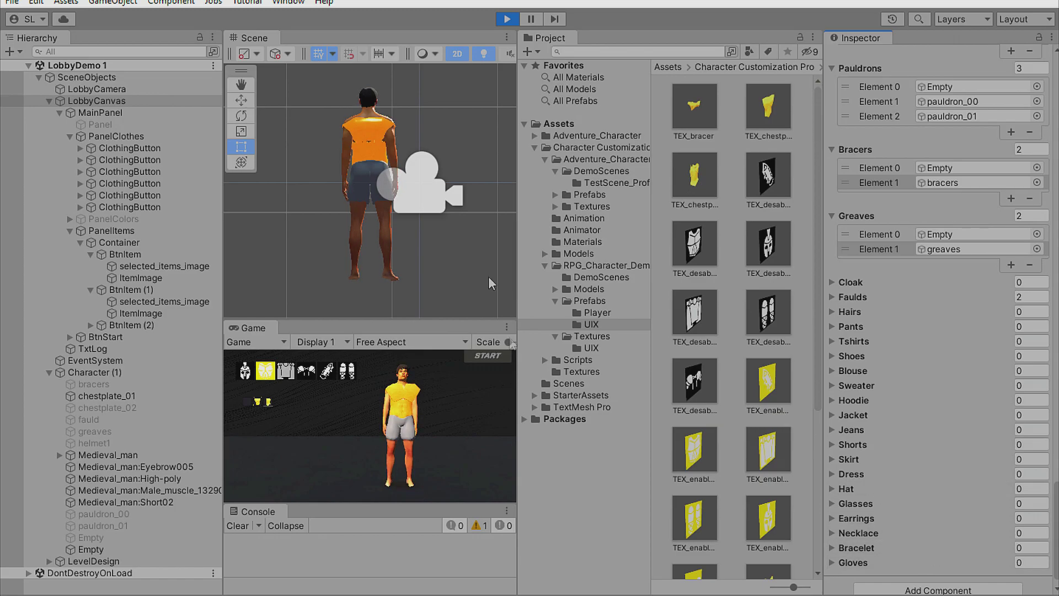
Stop the running demo and open the LobbyDemo scene from Adventure_Character's DemoScenes folder.
{"action": "left_click", "coordinate": [507, 20]}
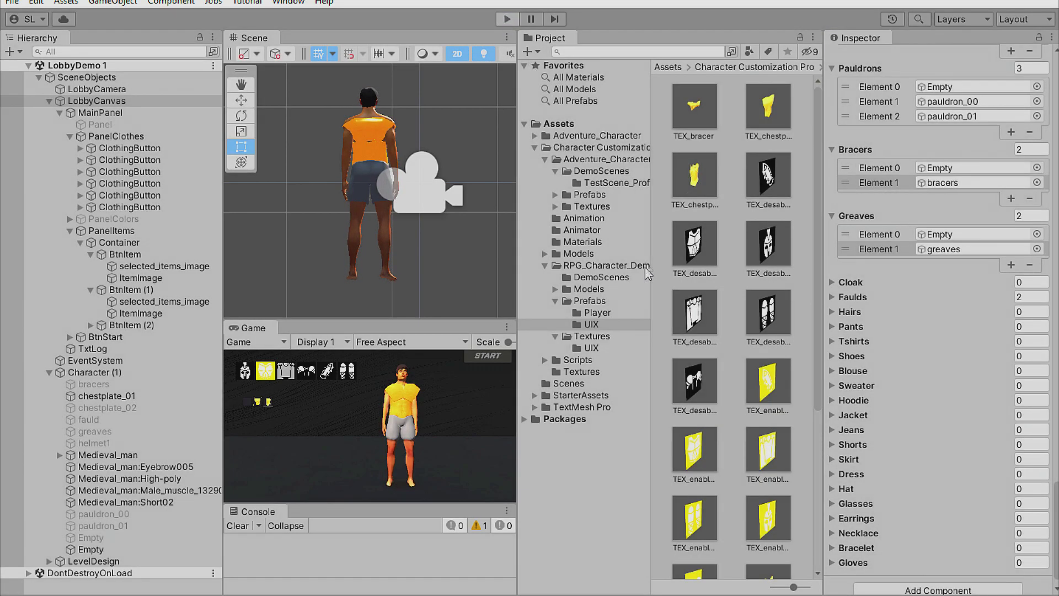
{"action": "left_click", "coordinate": [601, 171]}
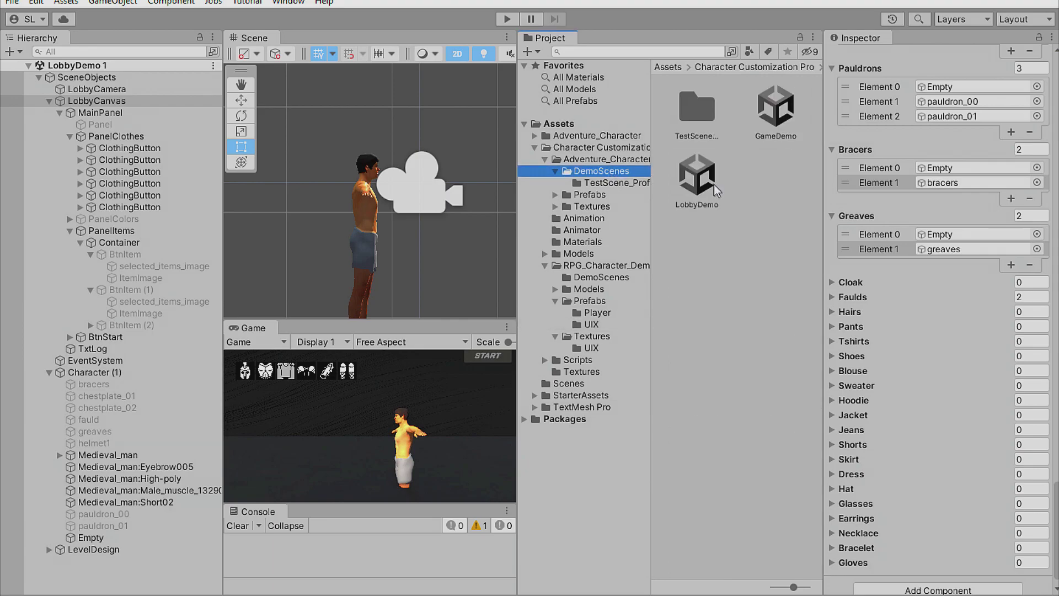
{"action": "double_click", "coordinate": [697, 177]}
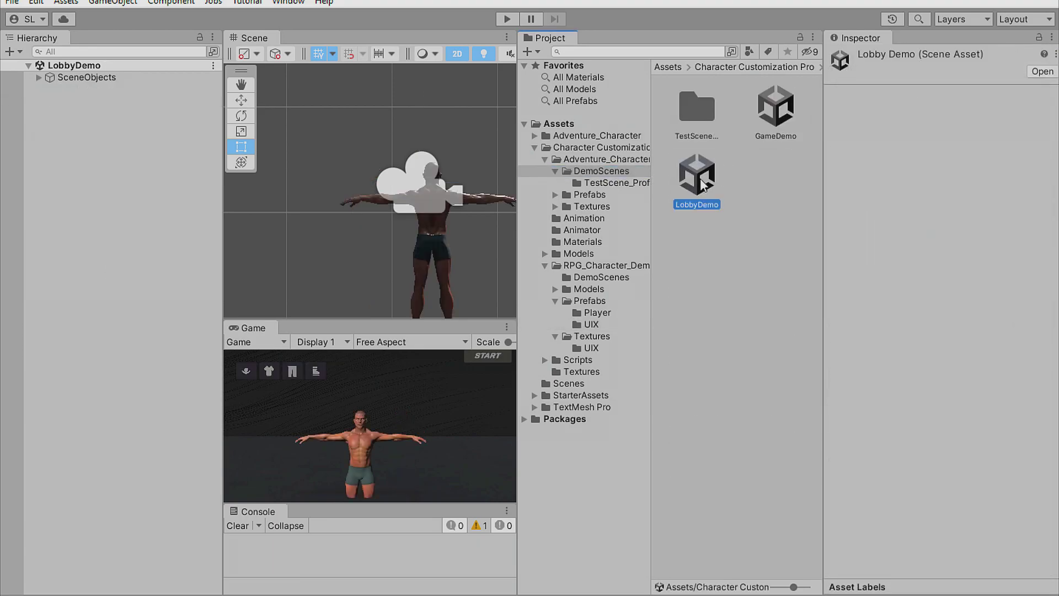
Review LobbyCanvas's Character Custom script, locate the Element 0 clothing button in the hierarchy and expand that button.
{"action": "left_click", "coordinate": [39, 77]}
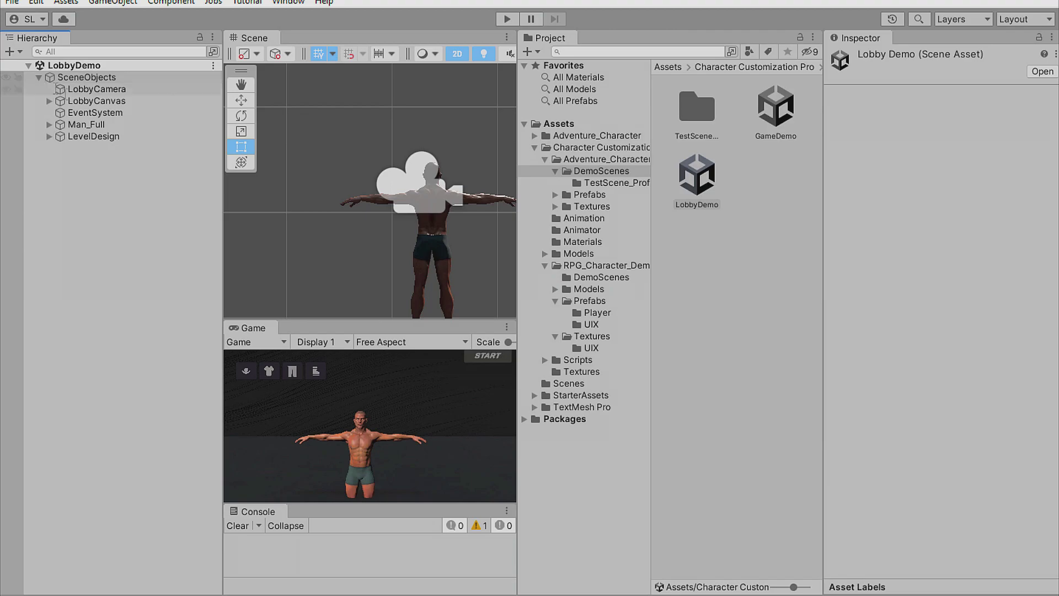
{"action": "left_click", "coordinate": [122, 102]}
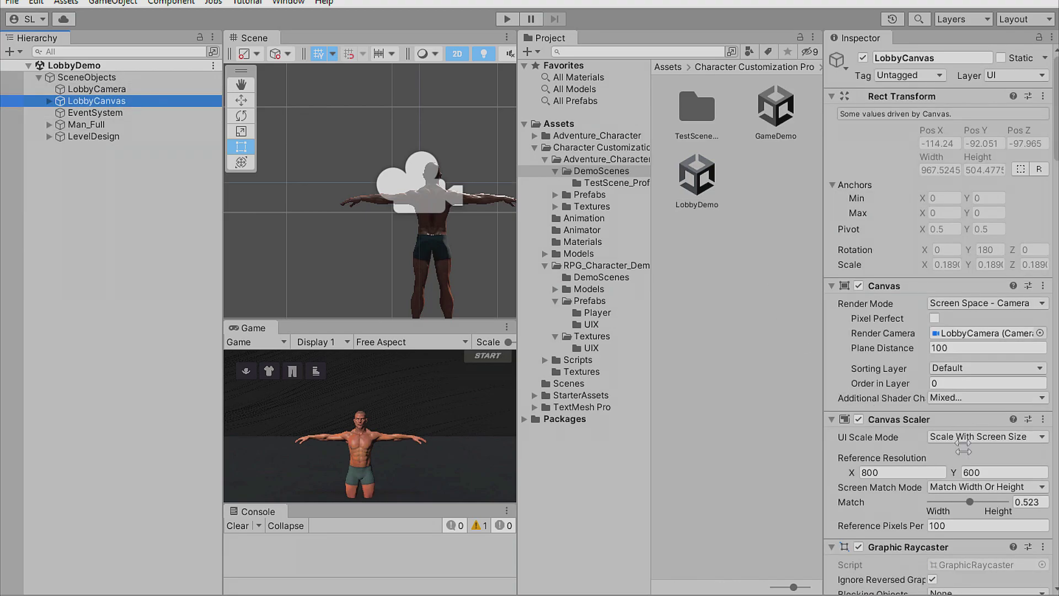
{"action": "scroll", "coordinate": [964, 447], "scroll_direction": "down", "scroll_amount": 15}
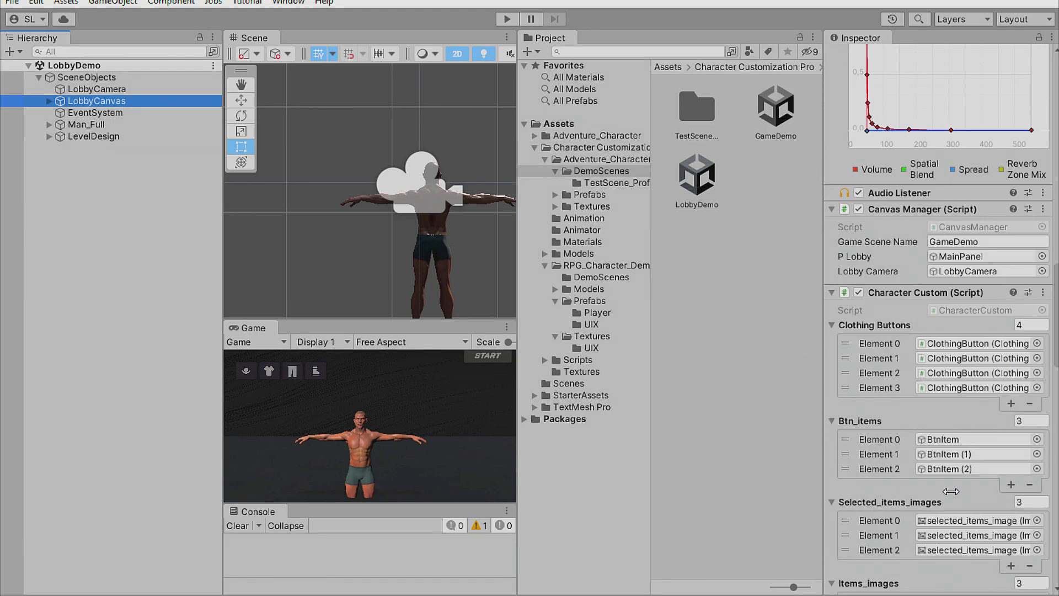
{"action": "left_click", "coordinate": [983, 344]}
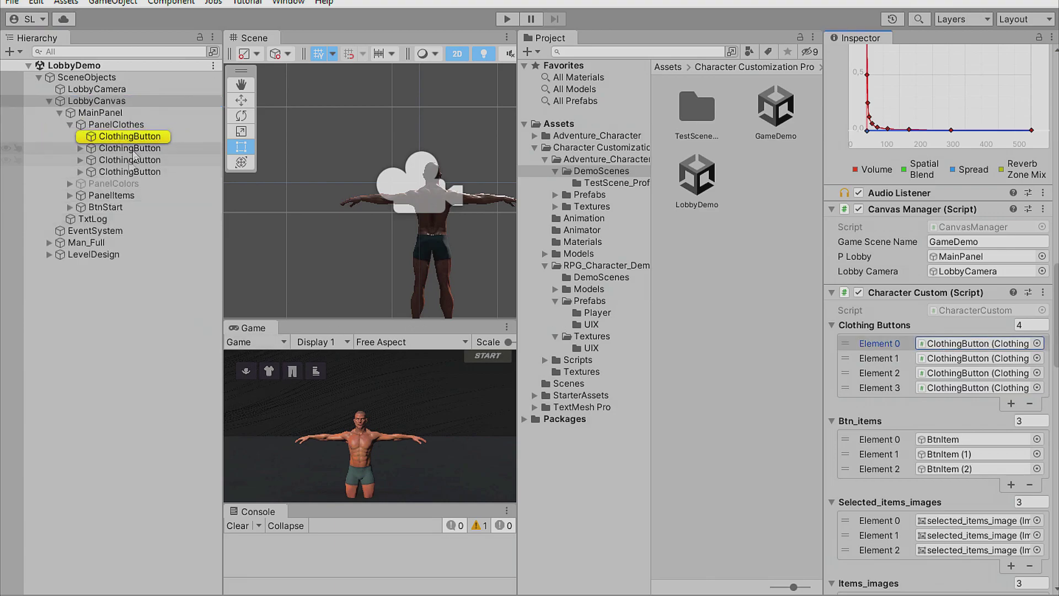
{"action": "left_click", "coordinate": [80, 137]}
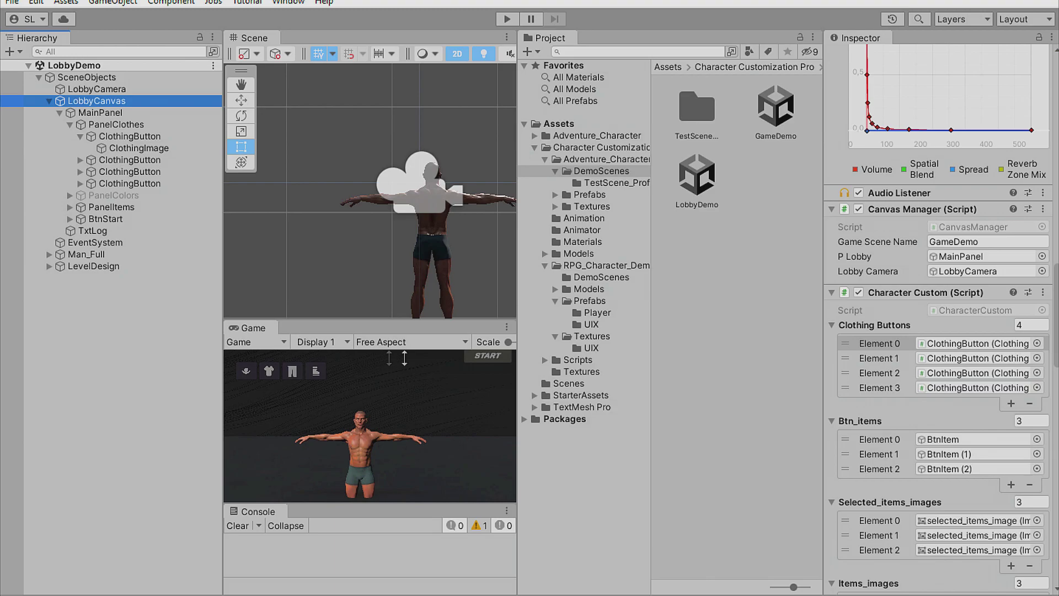
Expand the Sprite Pants list and locate its TEX_None and TEX_Pants sprites in the project's UIX folder.
{"action": "scroll", "coordinate": [904, 508], "scroll_direction": "down", "scroll_amount": 15}
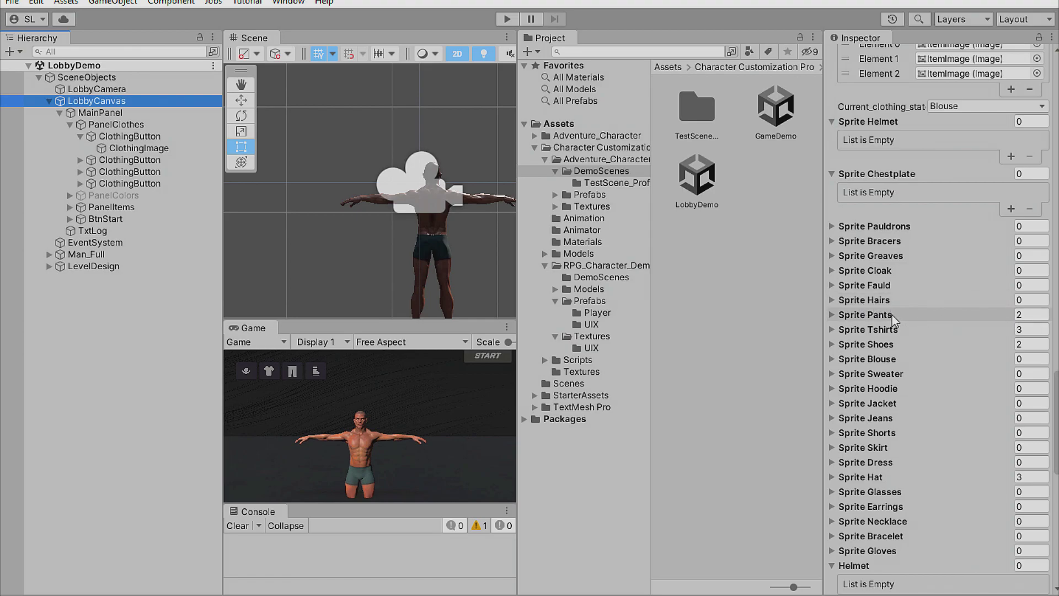
{"action": "left_click", "coordinate": [832, 315]}
{"action": "left_click", "coordinate": [974, 334]}
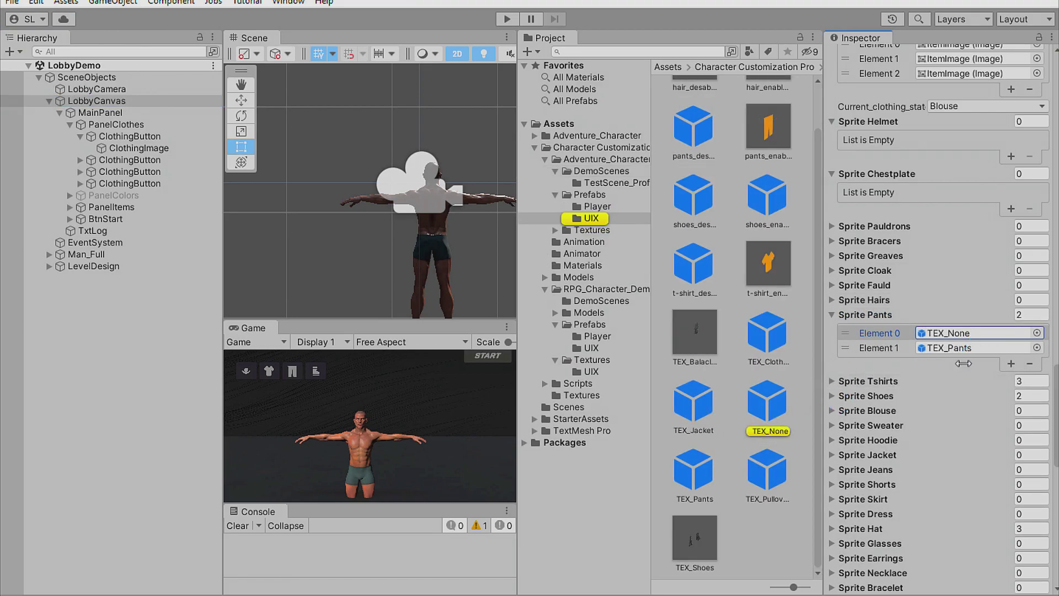
{"action": "left_click", "coordinate": [965, 348]}
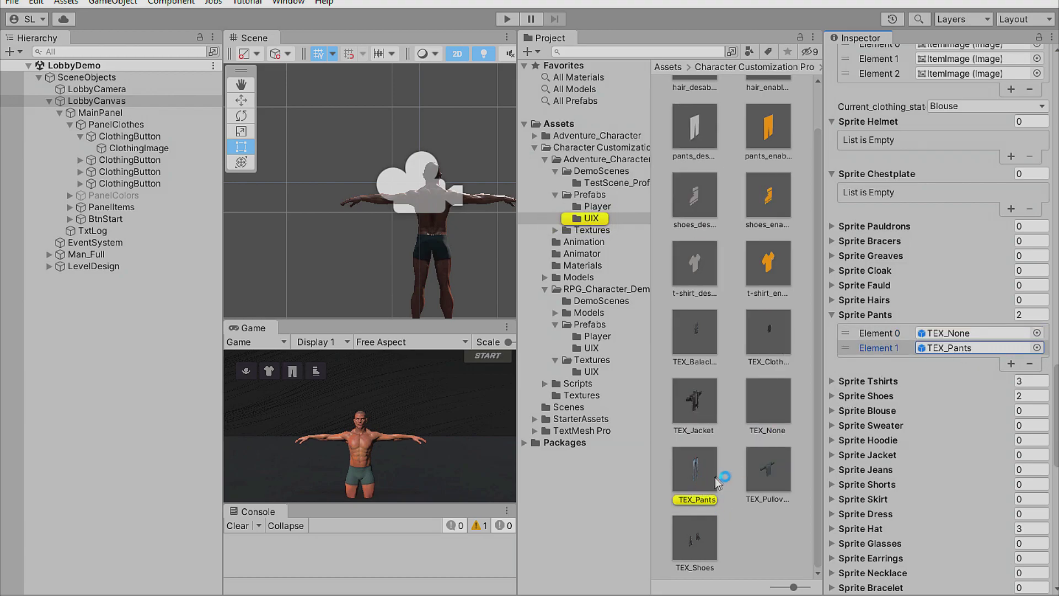
Expand Man_Full and preview its Man_Bag_Mesh object by toggling its active state, leaving it deactivated.
{"action": "left_click", "coordinate": [55, 256]}
{"action": "left_click", "coordinate": [51, 256]}
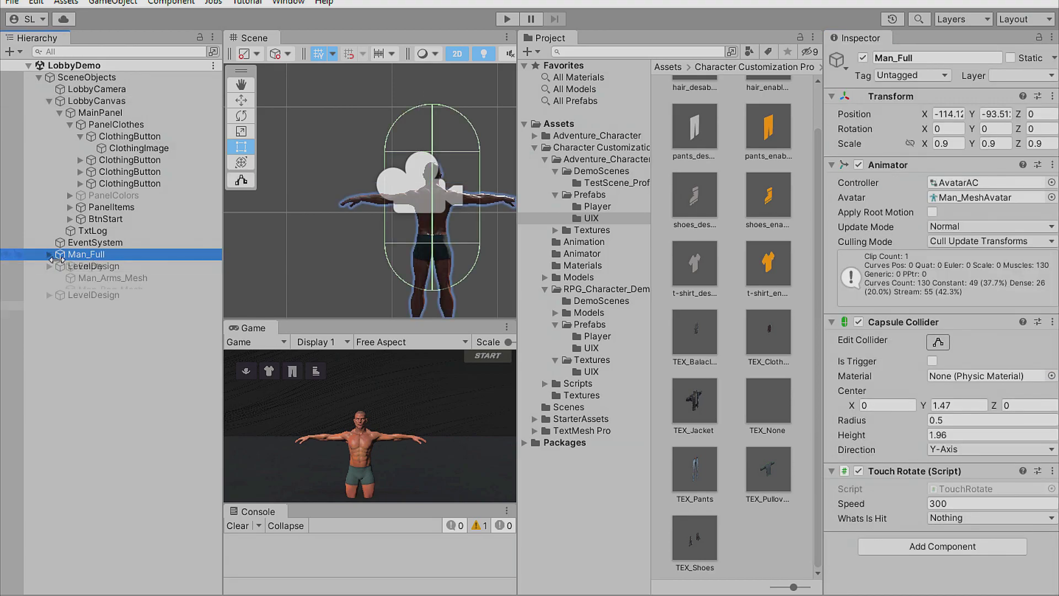
{"action": "left_click", "coordinate": [133, 290]}
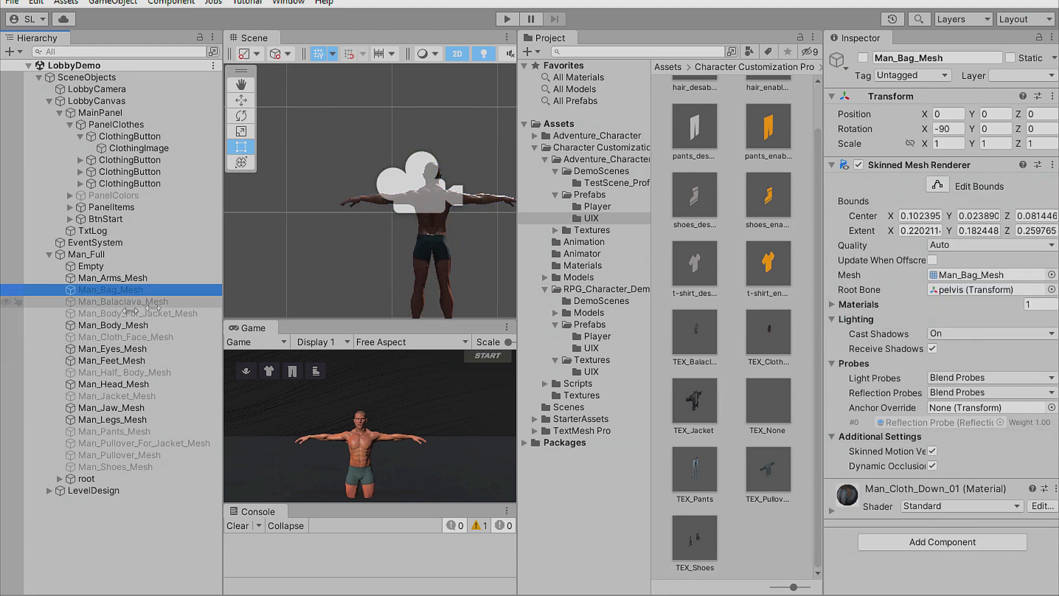
{"action": "left_click", "coordinate": [864, 59]}
{"action": "left_click", "coordinate": [864, 58]}
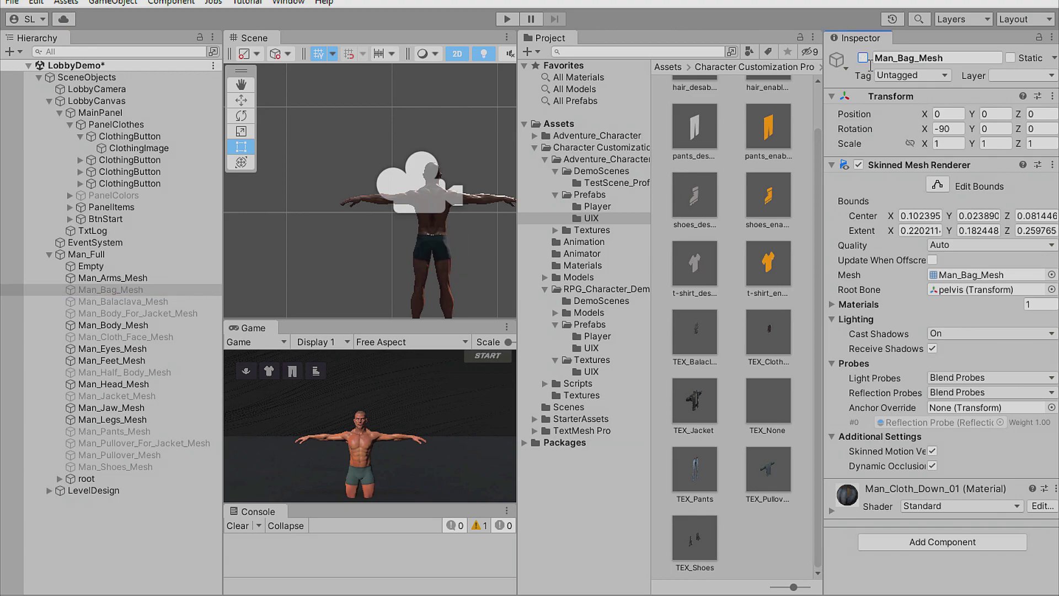
Preview the Man_Cloth_Face_Mesh object by toggling its active state, leaving it deactivated.
{"action": "left_click", "coordinate": [125, 337]}
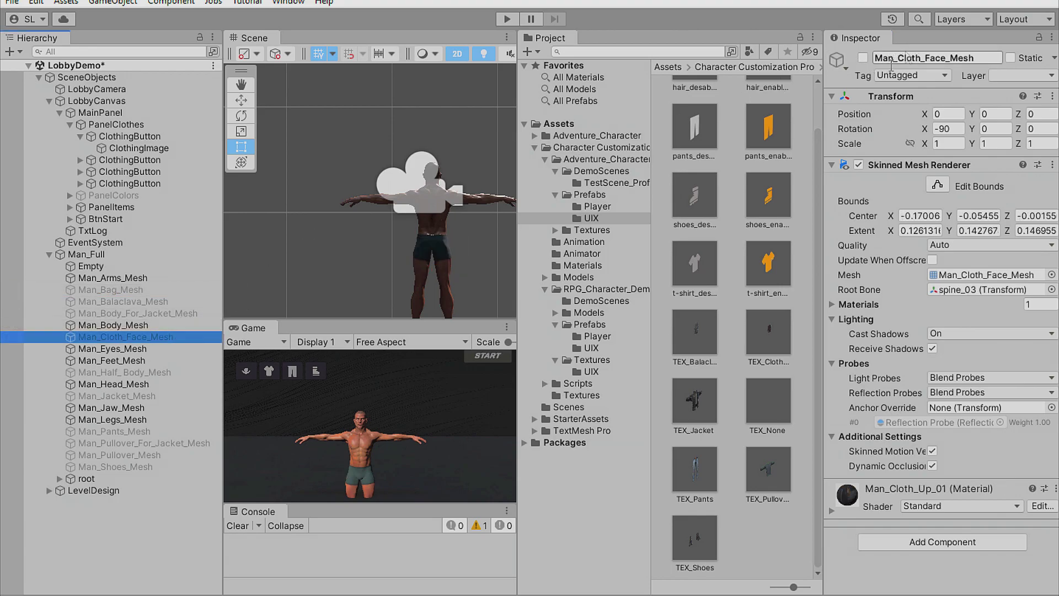
{"action": "left_click", "coordinate": [864, 58]}
{"action": "left_click", "coordinate": [864, 58]}
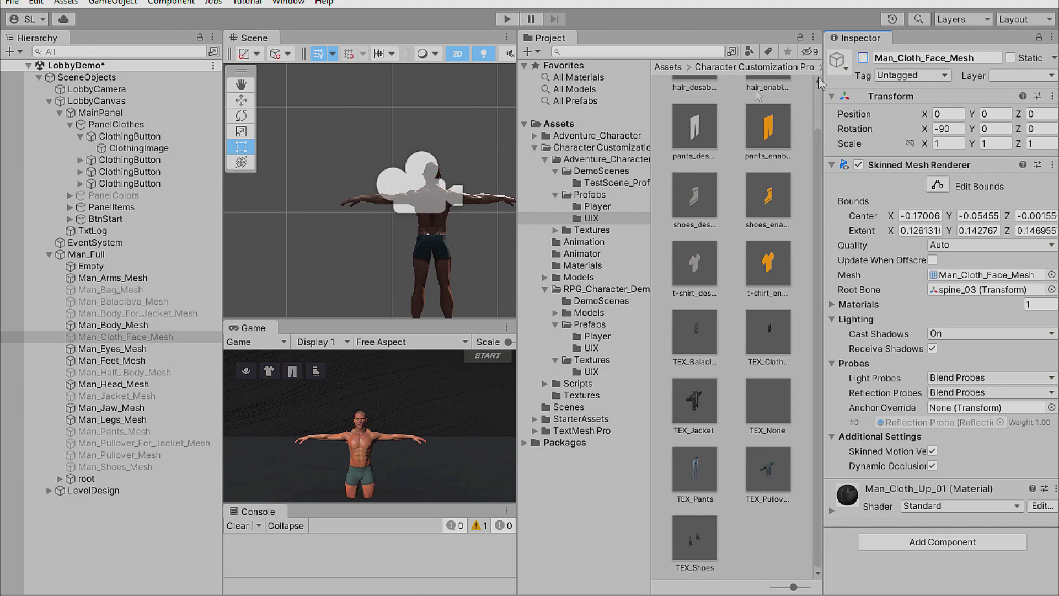
Expand the Sprite Hat list in LobbyCanvas's Character Custom script and locate its TEX_Balaclava and TEX_Cloth_Face sprites.
{"action": "left_click", "coordinate": [99, 102]}
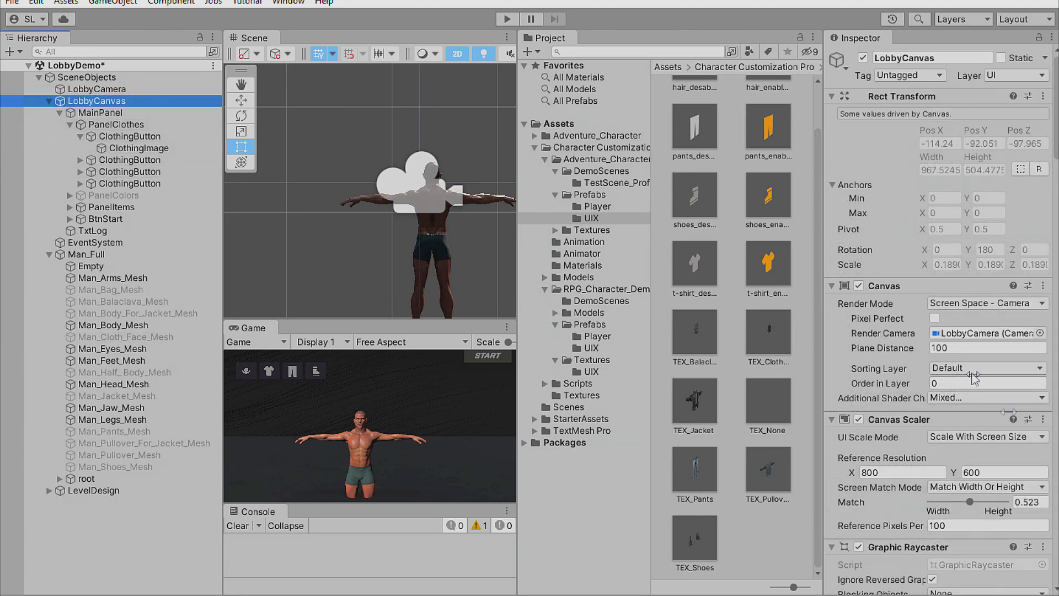
{"action": "scroll", "coordinate": [974, 380], "scroll_direction": "down", "scroll_amount": 20}
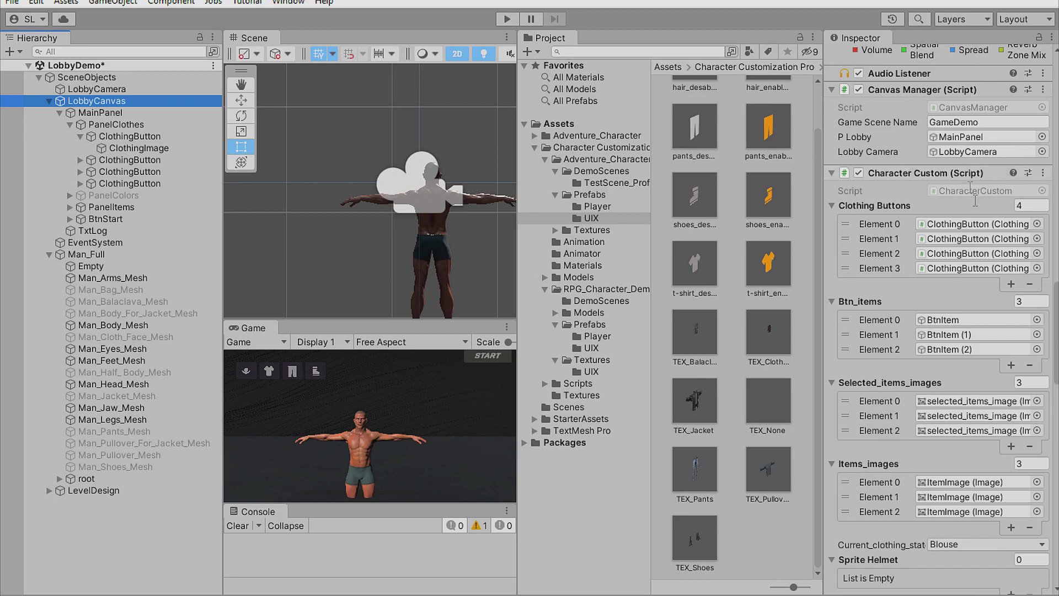
{"action": "scroll", "coordinate": [945, 466], "scroll_direction": "down", "scroll_amount": 10}
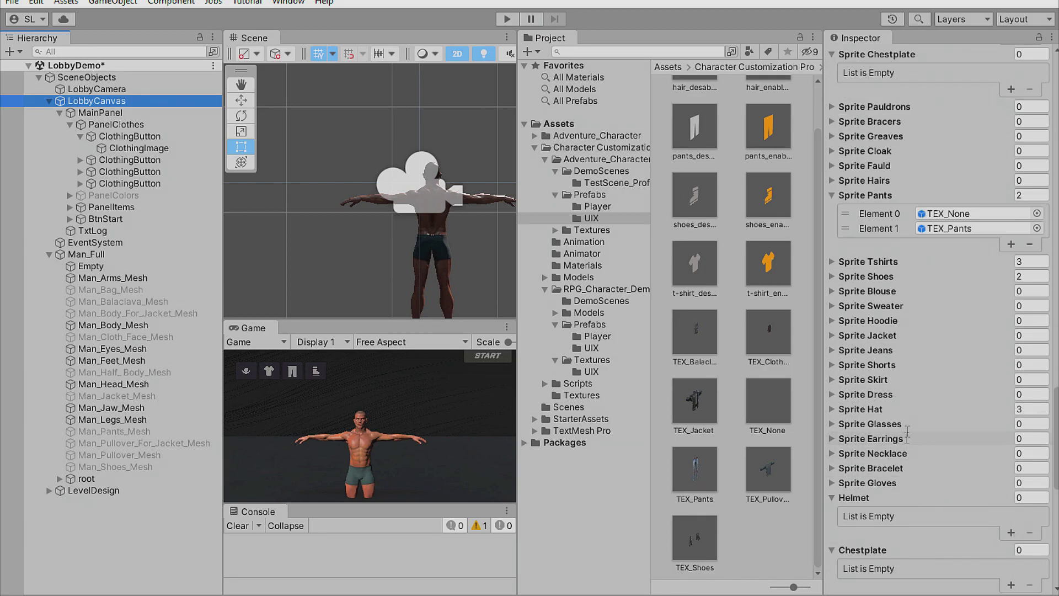
{"action": "left_click", "coordinate": [858, 408]}
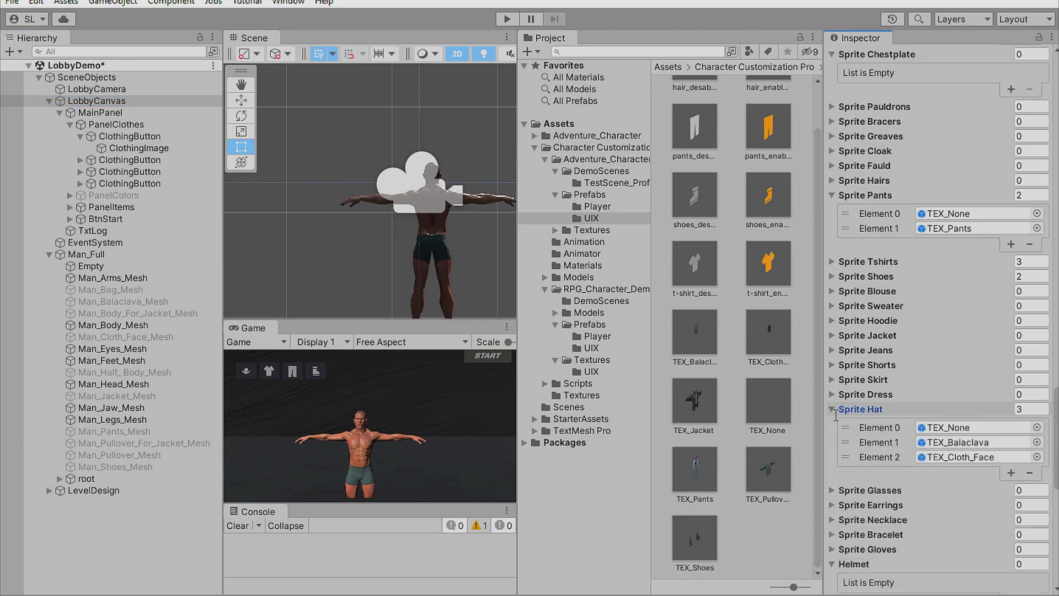
{"action": "left_click", "coordinate": [988, 444]}
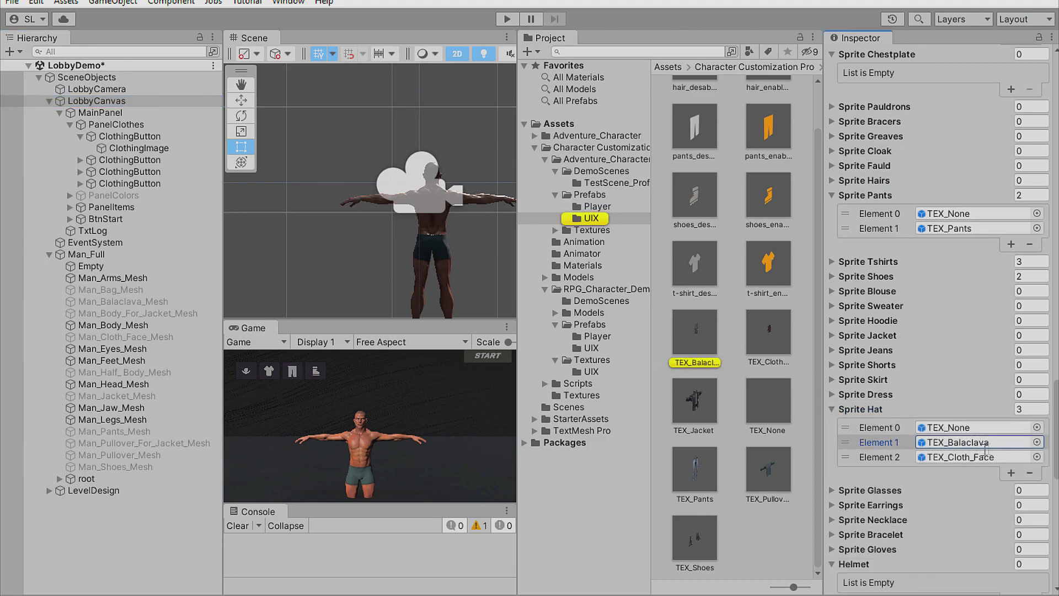
{"action": "left_click", "coordinate": [970, 457]}
Expand the Hat list, locate its Man_Balaclava_Mesh object, and preview that mesh by toggling its active state, leaving it deactivated.
{"action": "scroll", "coordinate": [894, 464], "scroll_direction": "down", "scroll_amount": 10}
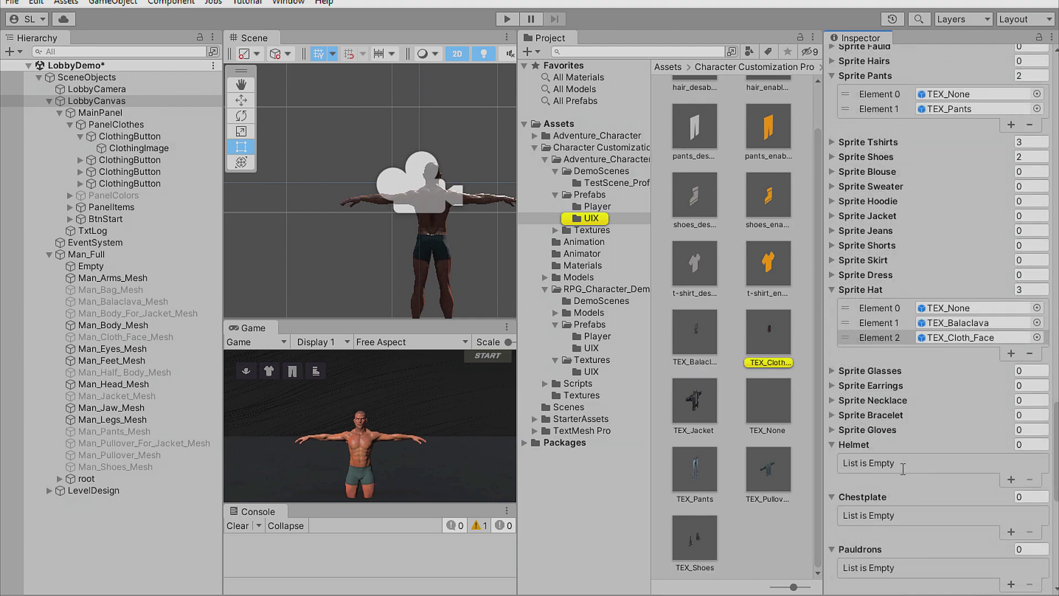
{"action": "left_click", "coordinate": [846, 474]}
{"action": "left_click", "coordinate": [967, 508]}
{"action": "left_click", "coordinate": [967, 511]}
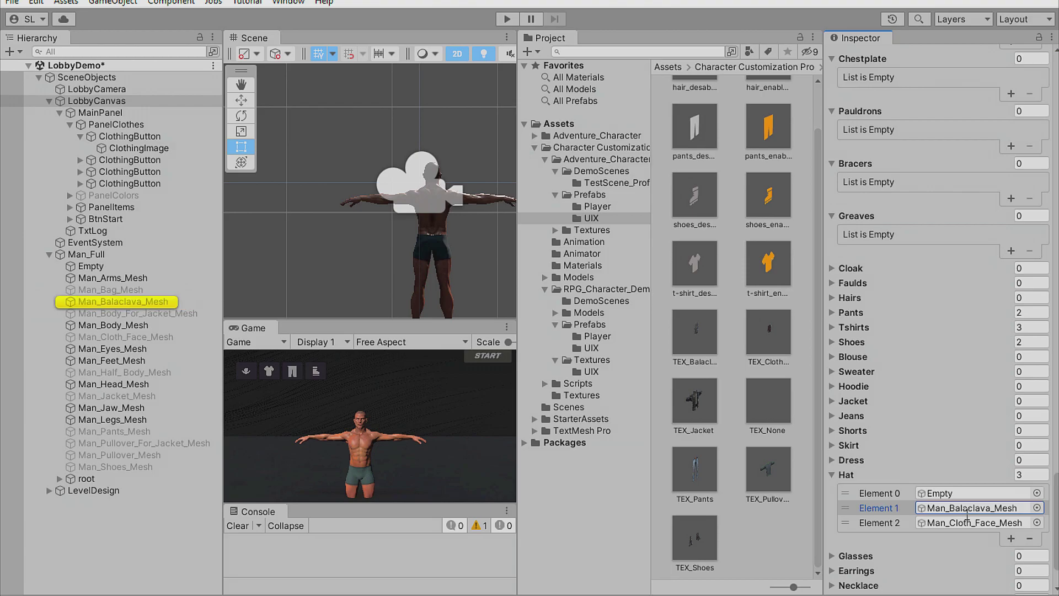
{"action": "left_click", "coordinate": [185, 303]}
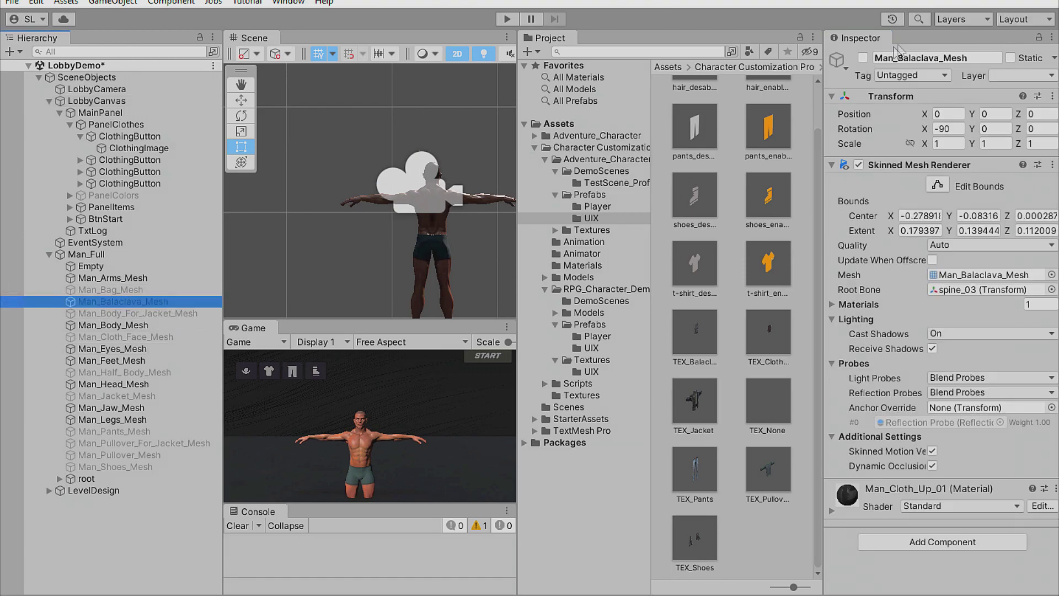
{"action": "left_click", "coordinate": [865, 68]}
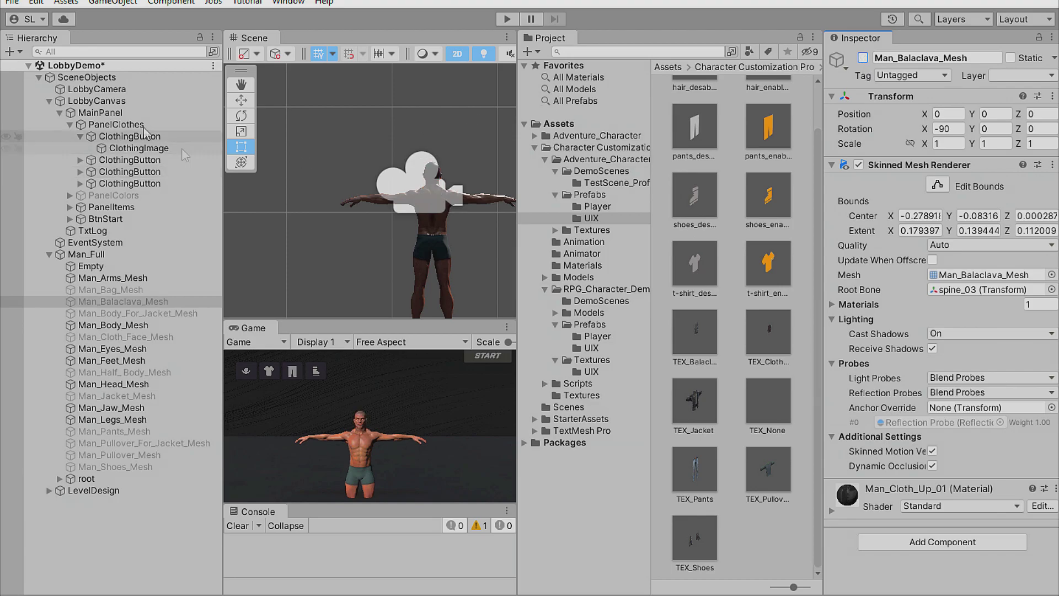
Expand the Tshirts list in LobbyCanvas's Character Custom script and locate its Man_Jacket_Mesh and Man_Pullover_Mesh objects.
{"action": "left_click", "coordinate": [124, 102]}
{"action": "scroll", "coordinate": [876, 384], "scroll_direction": "down", "scroll_amount": 20}
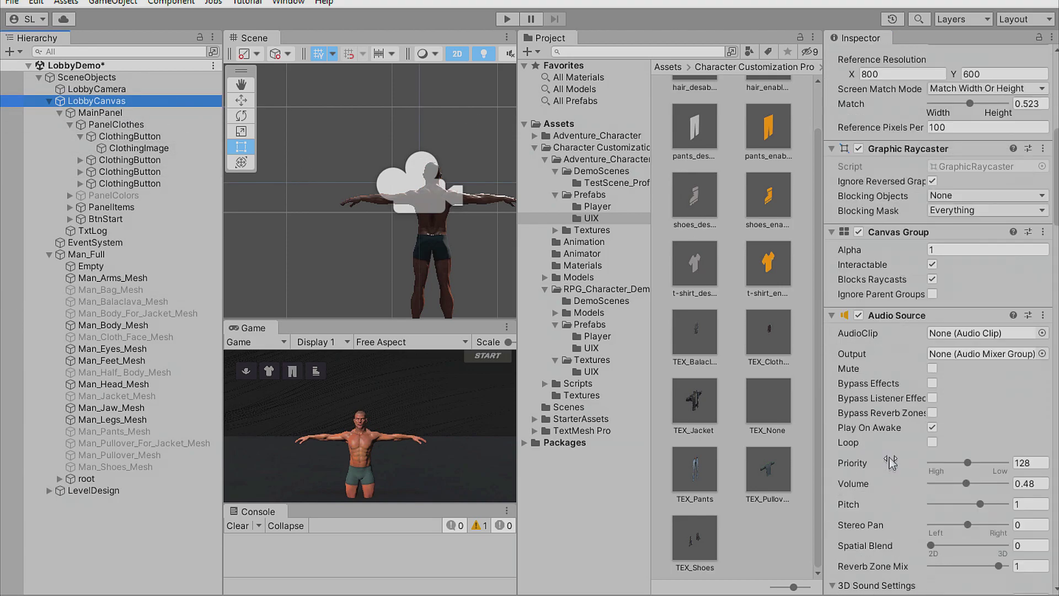
{"action": "scroll", "coordinate": [865, 490], "scroll_direction": "down", "scroll_amount": 12}
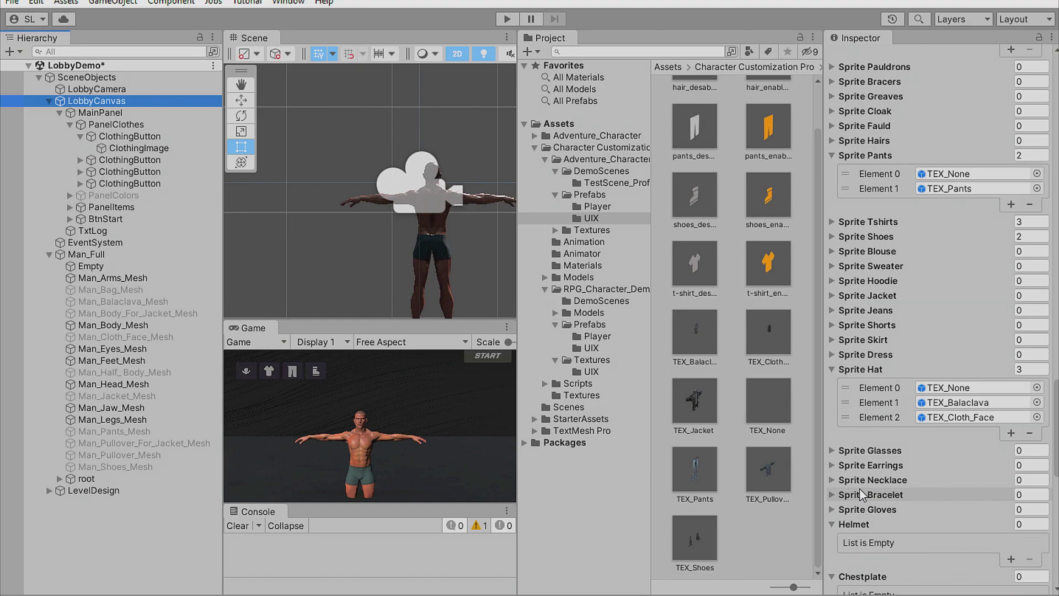
{"action": "scroll", "coordinate": [868, 441], "scroll_direction": "down", "scroll_amount": 15}
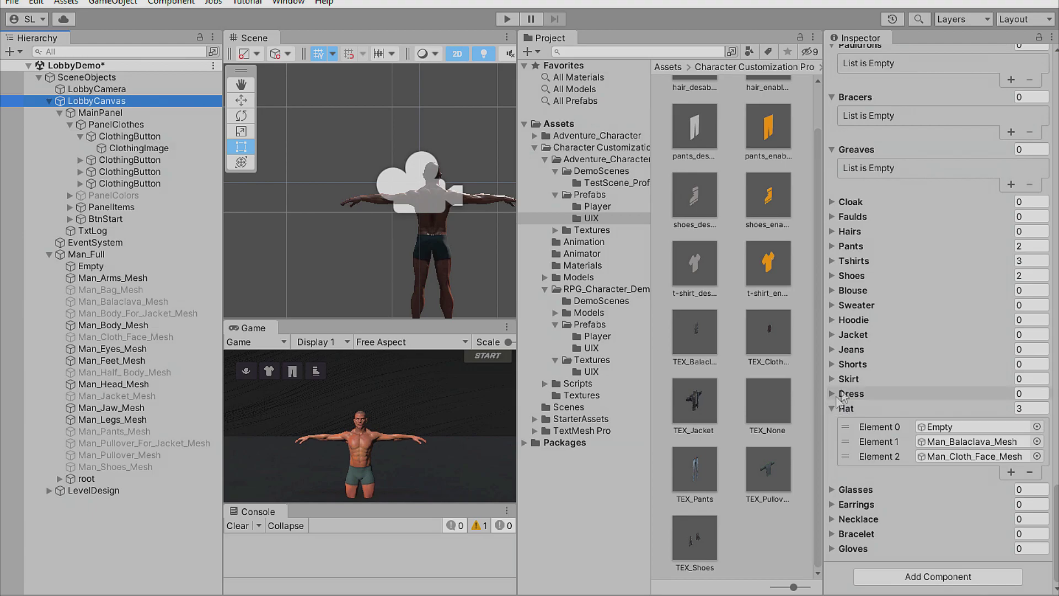
{"action": "left_click", "coordinate": [844, 265]}
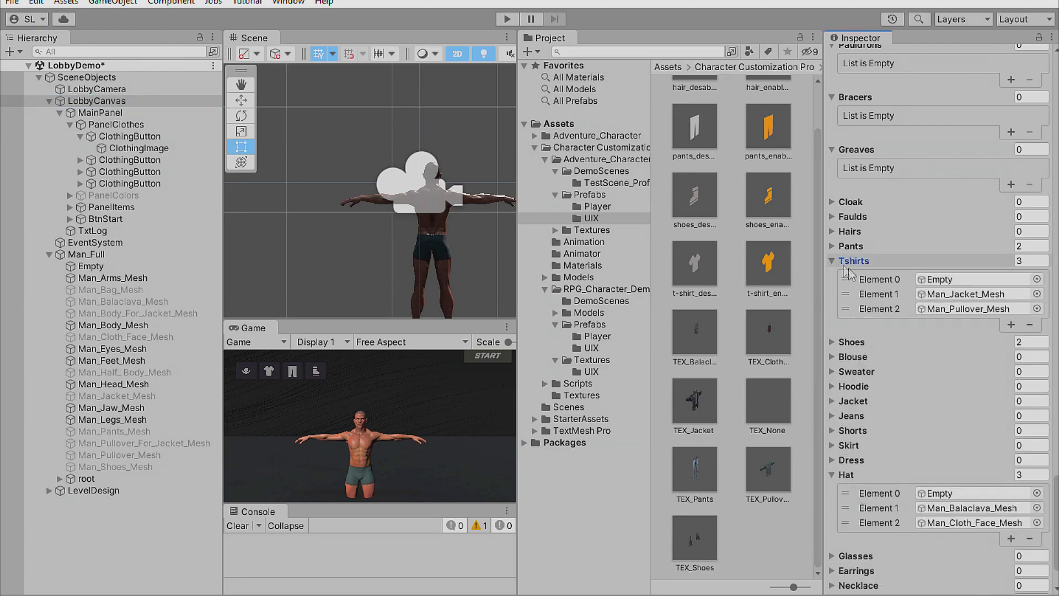
{"action": "left_click", "coordinate": [971, 301]}
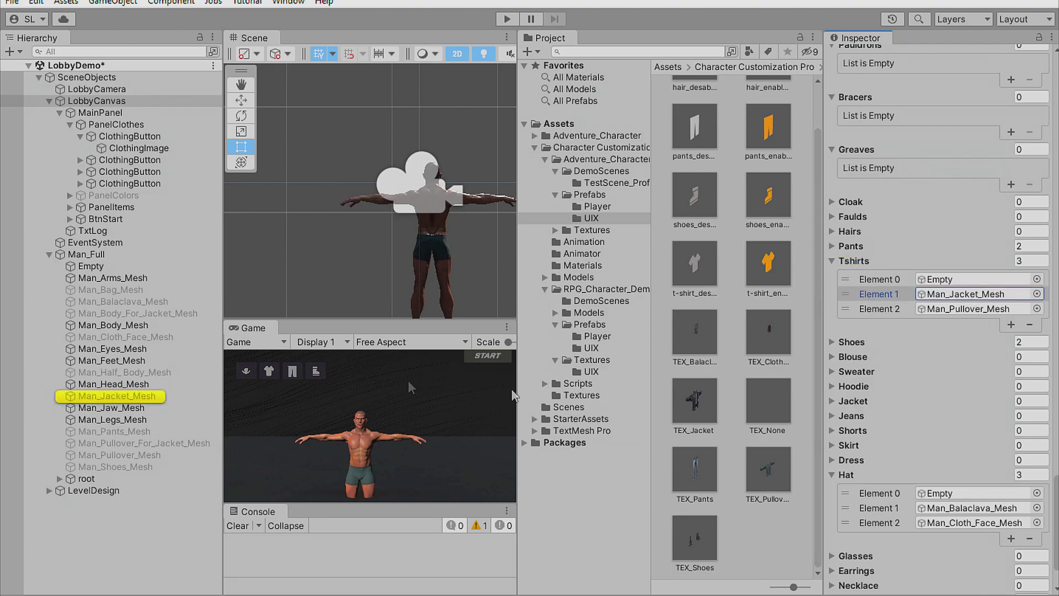
{"action": "left_click", "coordinate": [964, 309]}
Preview the Man_Pullover_Mesh object by toggling its active state, leaving it deactivated.
{"action": "left_click", "coordinate": [126, 455]}
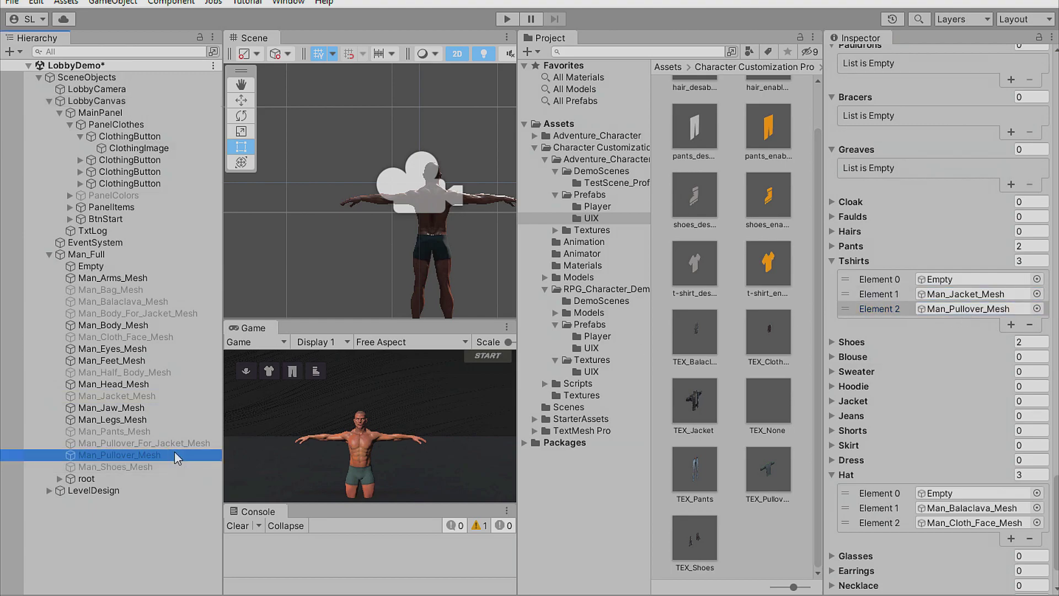
{"action": "left_click", "coordinate": [863, 57]}
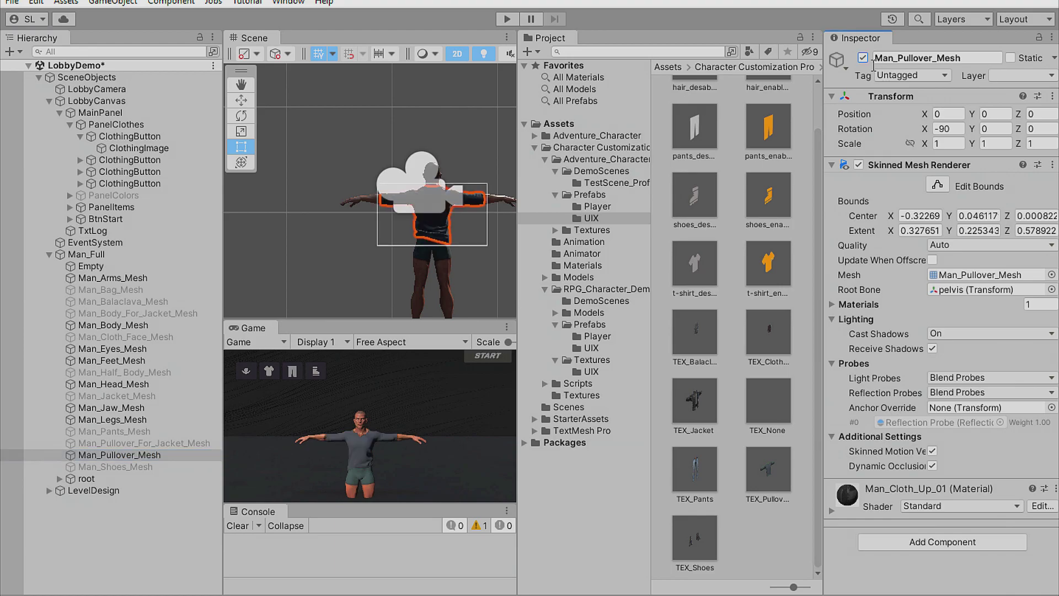
{"action": "left_click", "coordinate": [864, 58]}
{"action": "left_click", "coordinate": [864, 58]}
{"action": "left_click", "coordinate": [864, 58]}
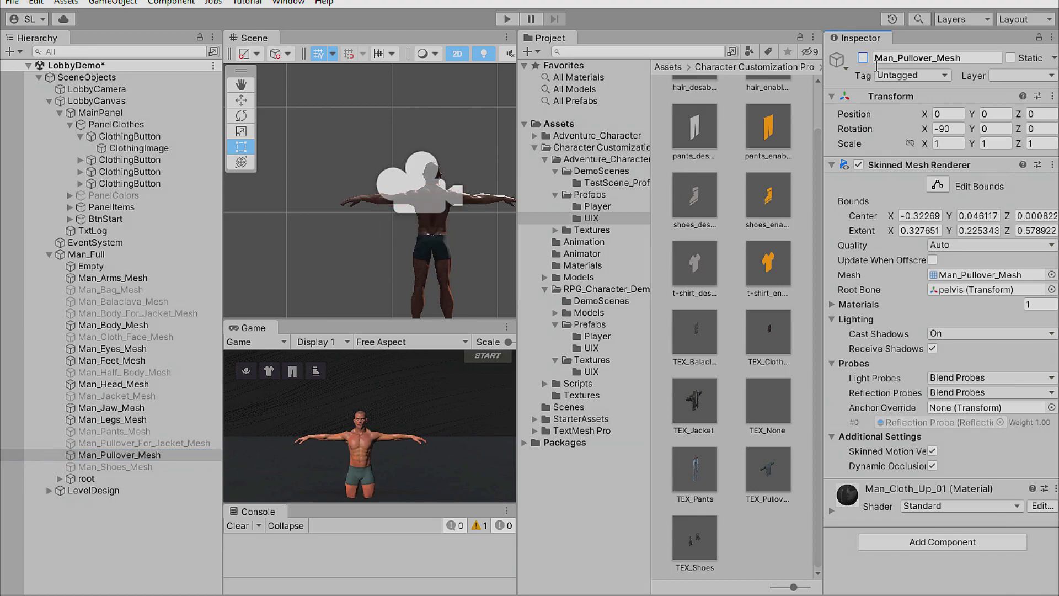
Locate the TEX_Pants sprite from the Sprite Pants list in LobbyCanvas's Character Custom script.
{"action": "left_click", "coordinate": [127, 102]}
{"action": "scroll", "coordinate": [933, 485], "scroll_direction": "down", "scroll_amount": 15}
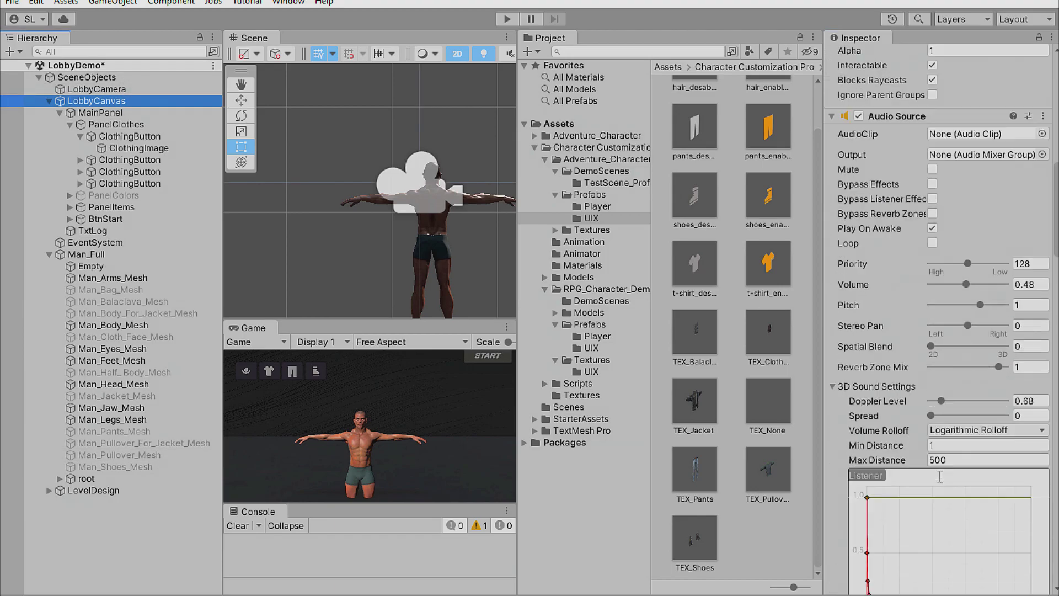
{"action": "scroll", "coordinate": [932, 486], "scroll_direction": "down", "scroll_amount": 20}
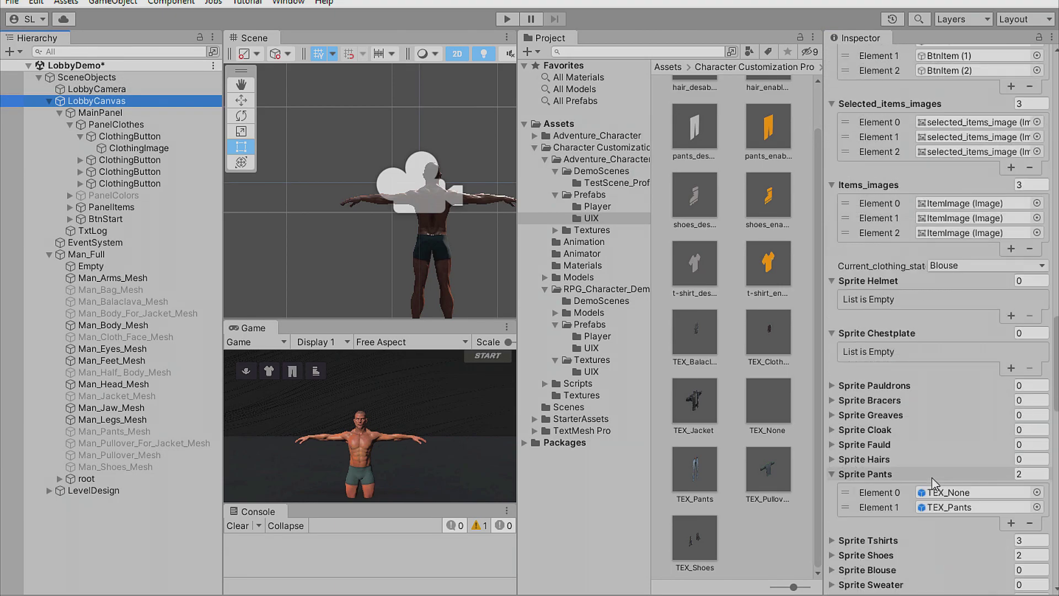
{"action": "left_click", "coordinate": [959, 508]}
Expand the Pants list in LobbyCanvas's Character Custom script and locate its Man_Pants_Mesh object.
{"action": "scroll", "coordinate": [960, 496], "scroll_direction": "down", "scroll_amount": 15}
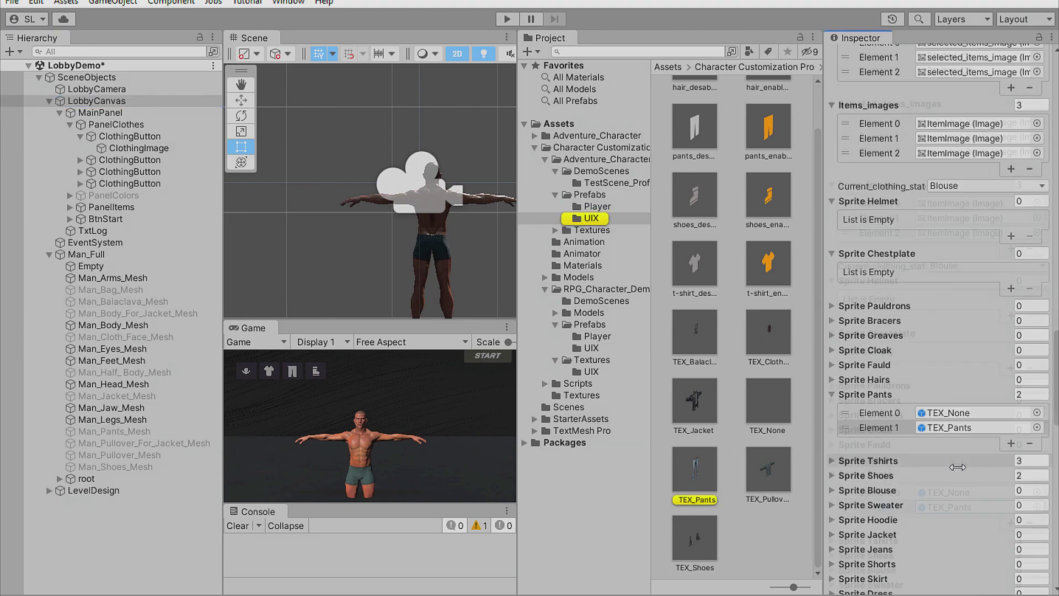
{"action": "scroll", "coordinate": [957, 474], "scroll_direction": "down", "scroll_amount": 10}
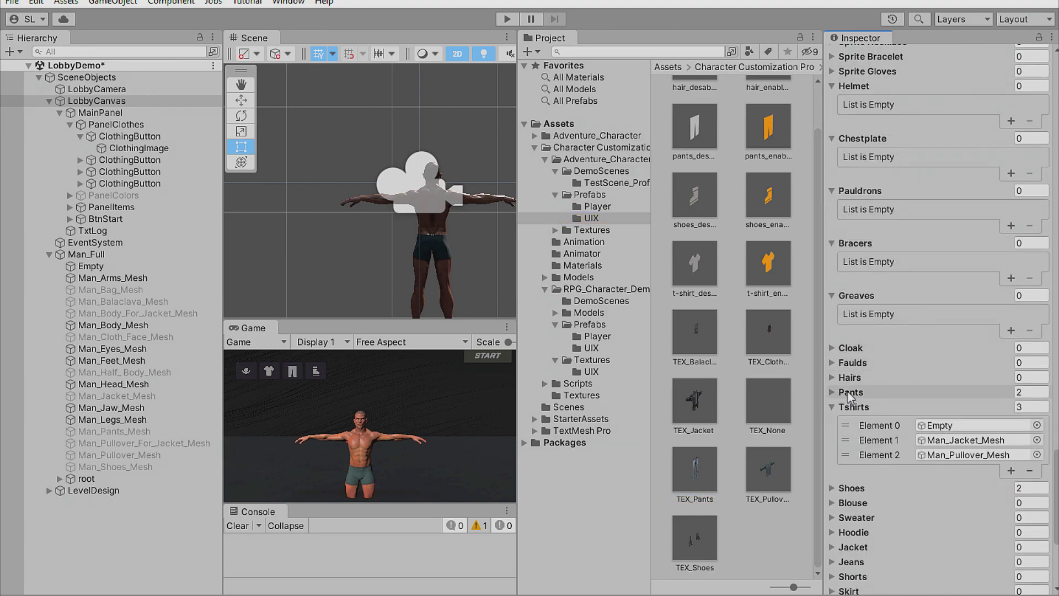
{"action": "left_click", "coordinate": [833, 392]}
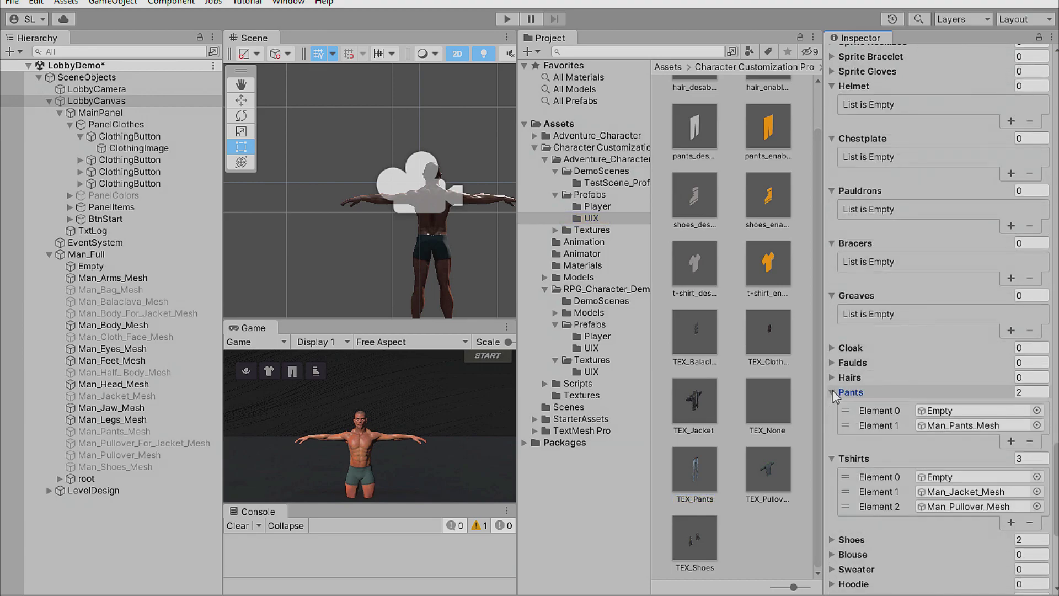
{"action": "left_click", "coordinate": [973, 427]}
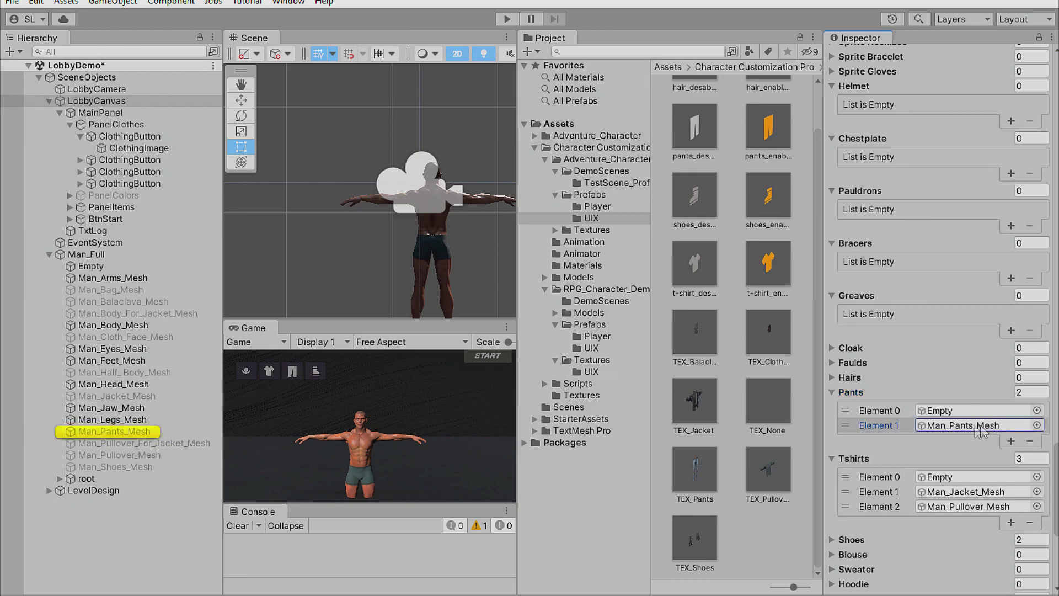
Expand the Shoes list in the same script and locate its Man_Shoes_Mesh object.
{"action": "scroll", "coordinate": [980, 431], "scroll_direction": "down", "scroll_amount": 3}
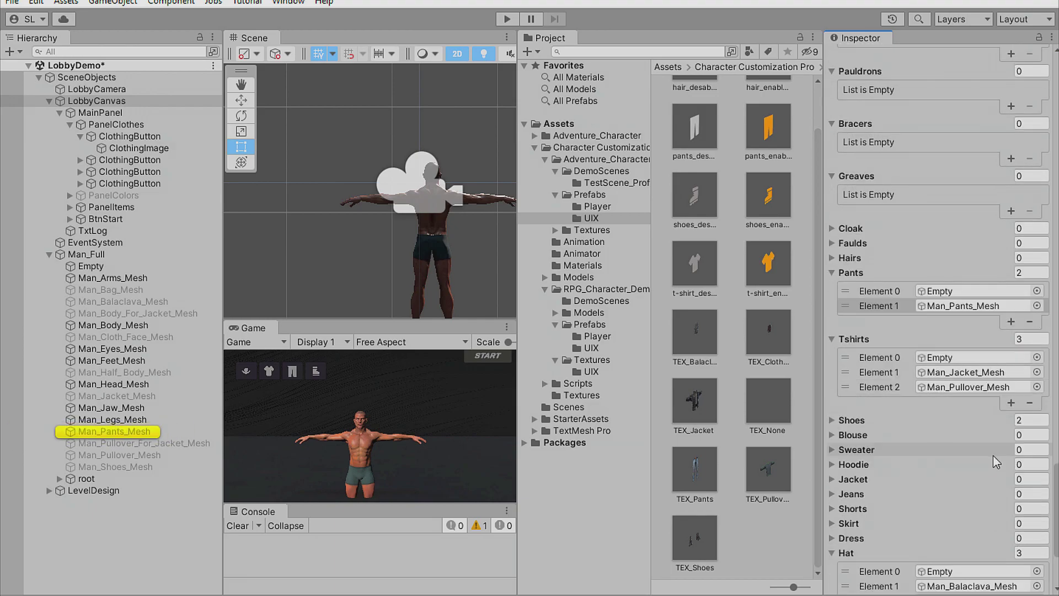
{"action": "left_click", "coordinate": [854, 425]}
{"action": "left_click", "coordinate": [968, 459]}
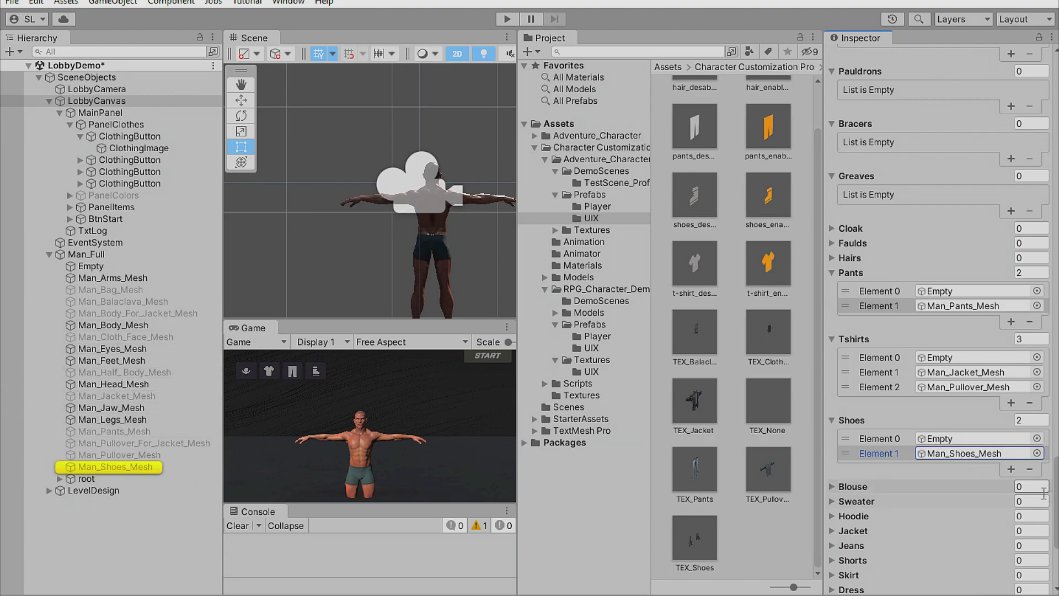
Examine the Jacket and Dress lists of the Character Custom script, leaving them and the Hat list collapsed.
{"action": "scroll", "coordinate": [933, 541], "scroll_direction": "down", "scroll_amount": 2}
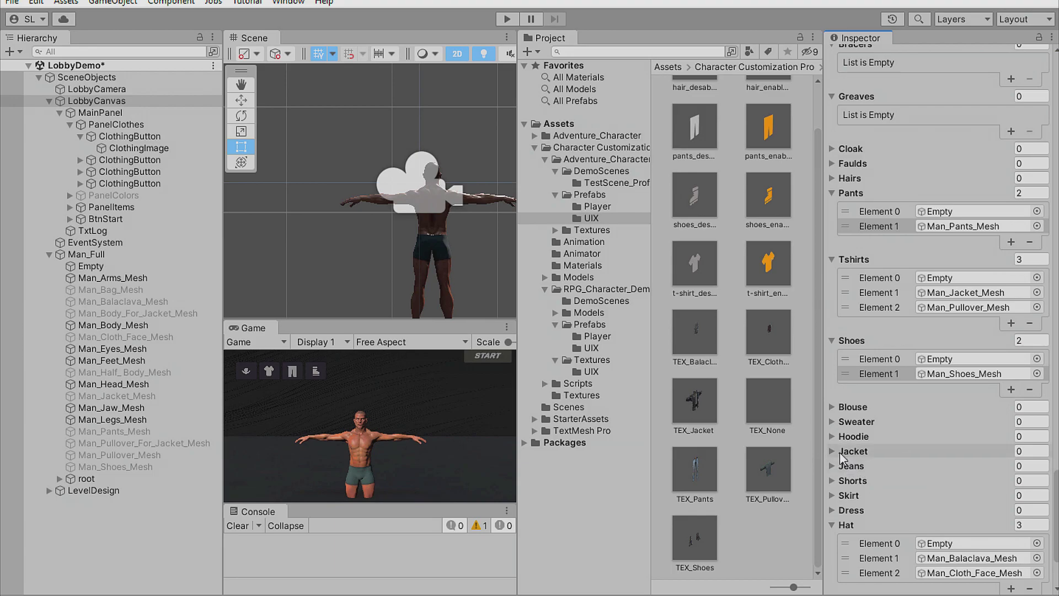
{"action": "left_click", "coordinate": [832, 452]}
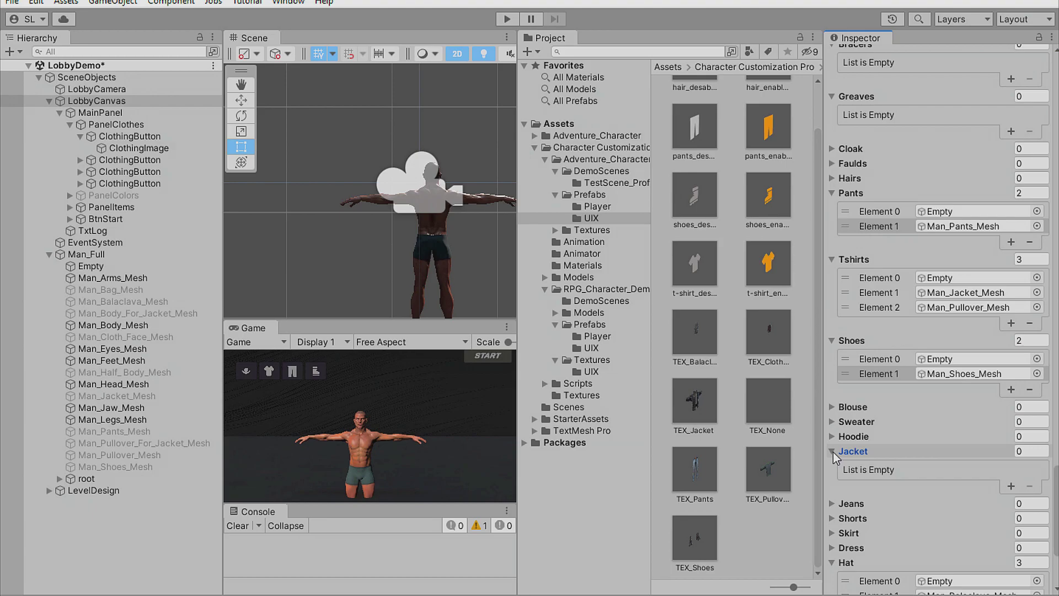
{"action": "left_click", "coordinate": [832, 451]}
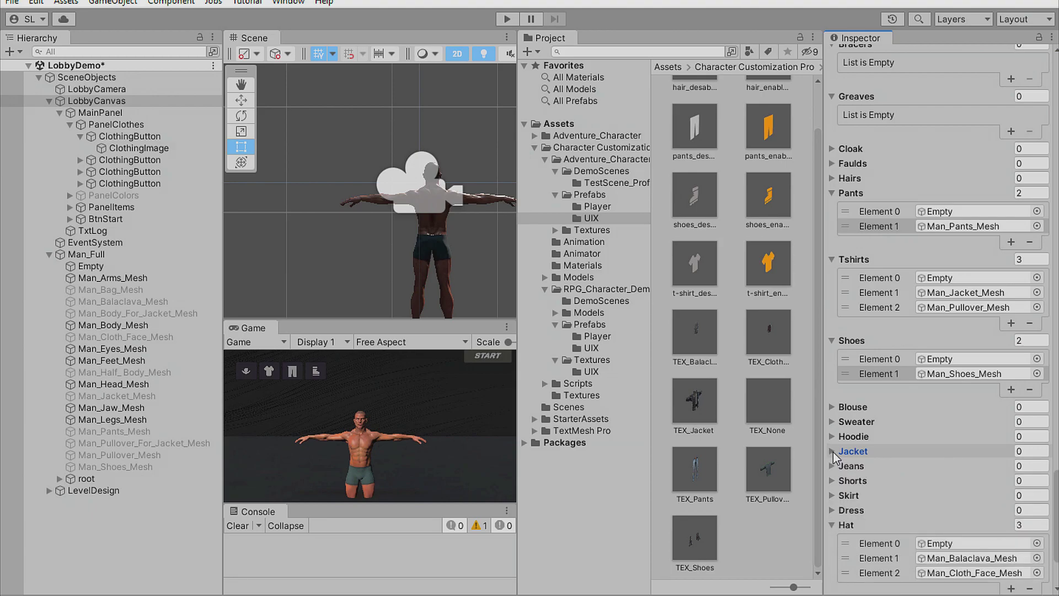
{"action": "scroll", "coordinate": [882, 447], "scroll_direction": "down", "scroll_amount": 3}
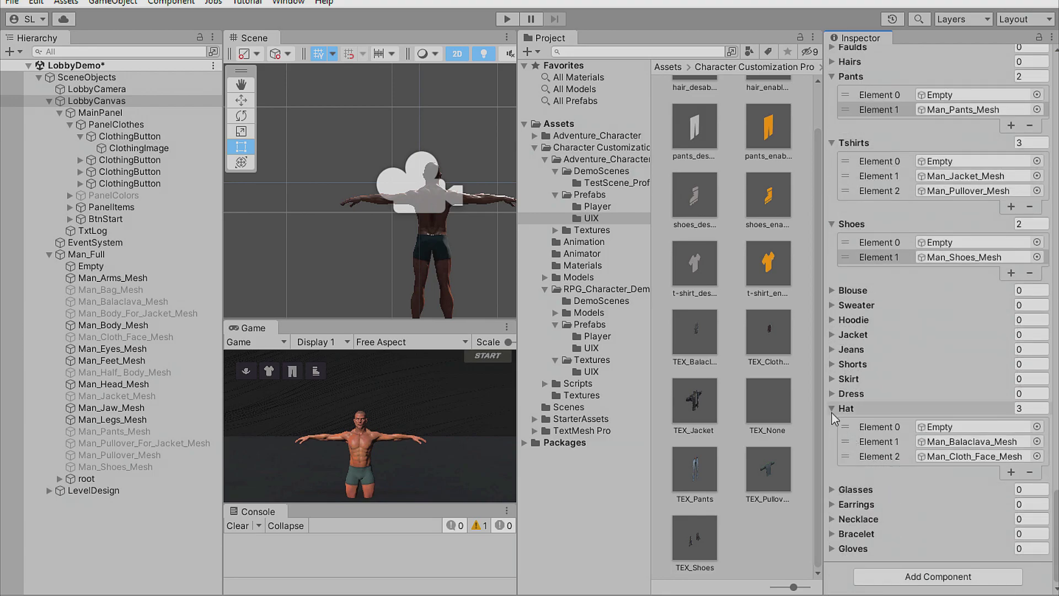
{"action": "left_click", "coordinate": [835, 409]}
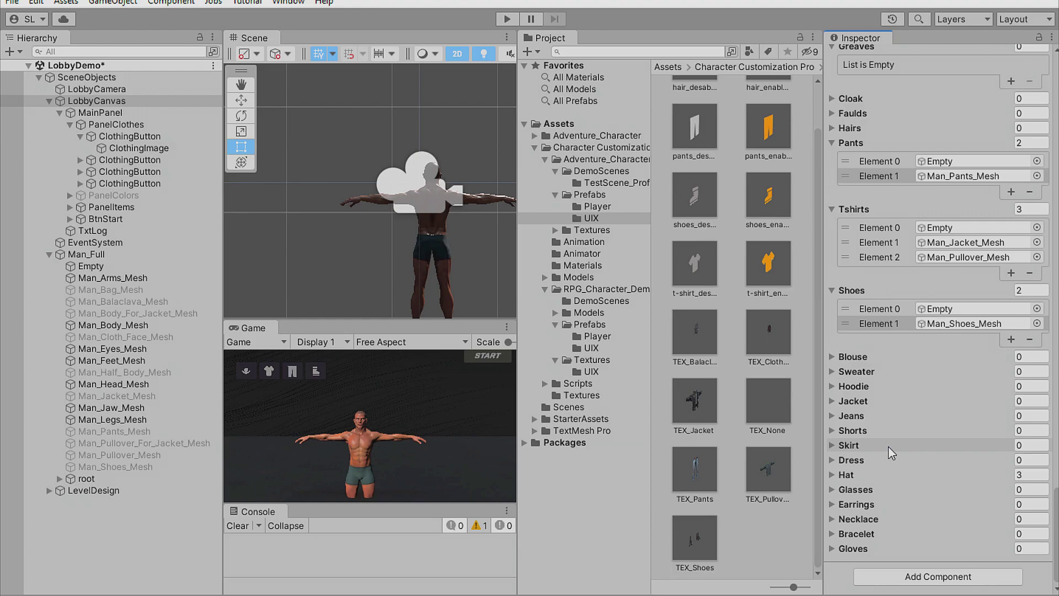
{"action": "left_click", "coordinate": [832, 463]}
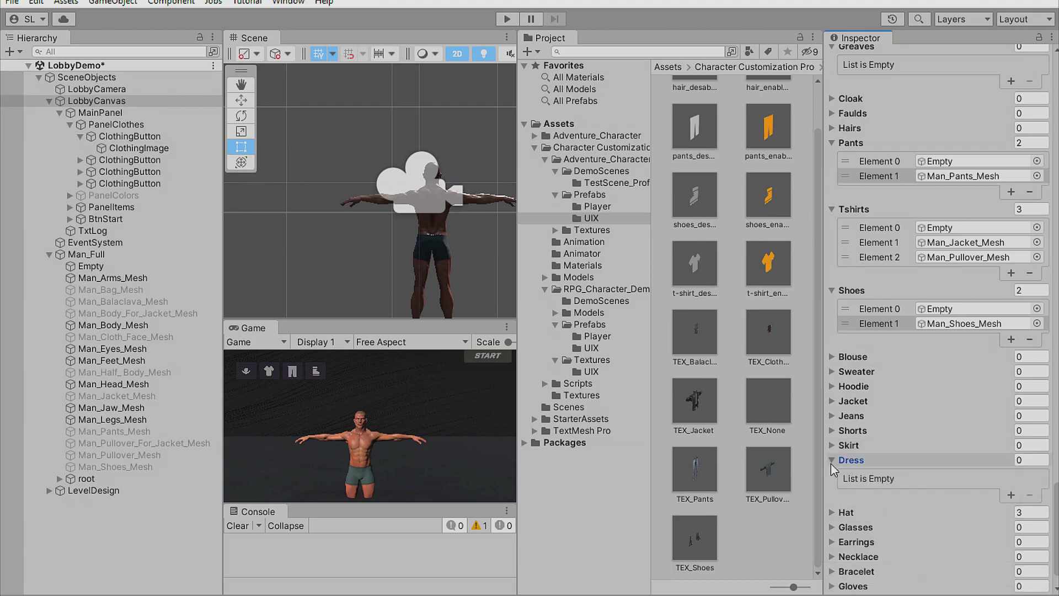
{"action": "left_click", "coordinate": [832, 461]}
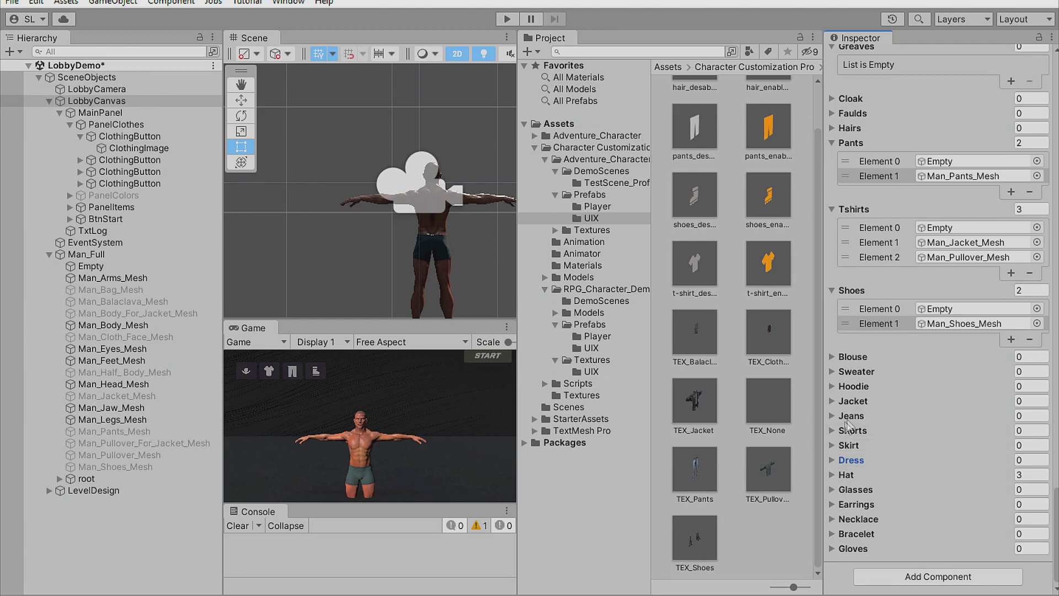
{"action": "scroll", "coordinate": [913, 389], "scroll_direction": "up", "scroll_amount": 3}
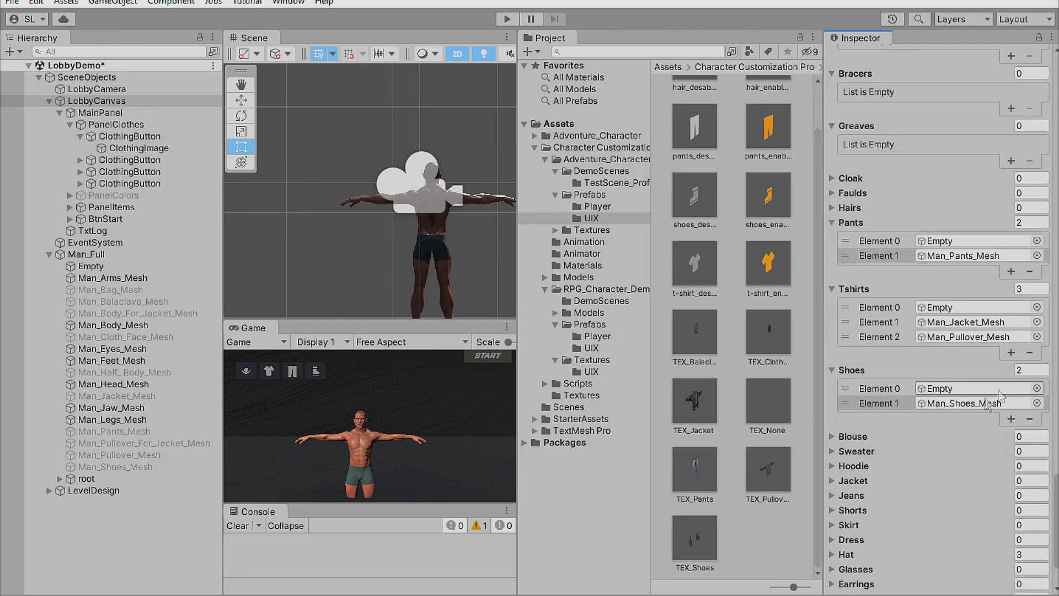